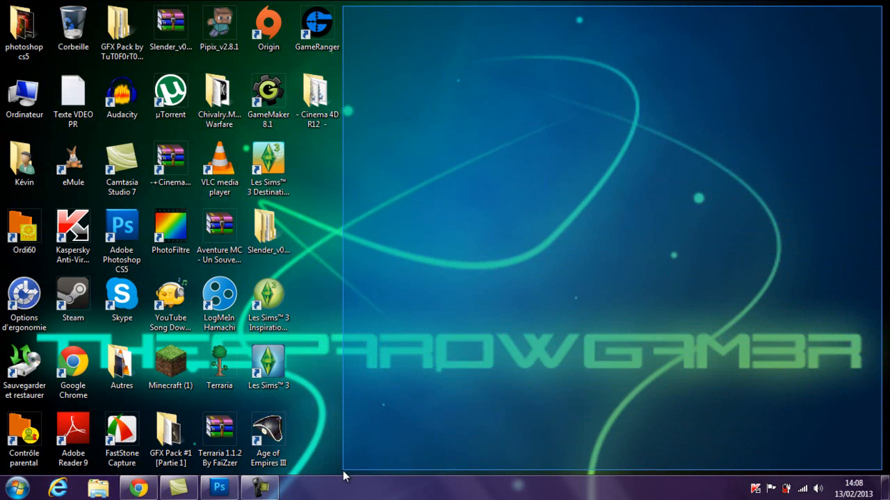
{"action": "left_click_drag", "start_coordinate": [344, 472], "coordinate": [886, 6]}
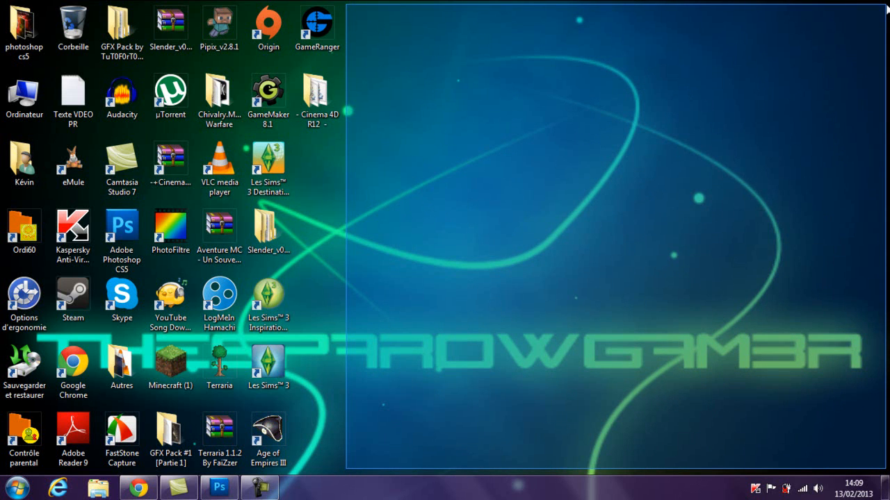
{"action": "left_click_drag", "start_coordinate": [886, 4], "coordinate": [887, 4]}
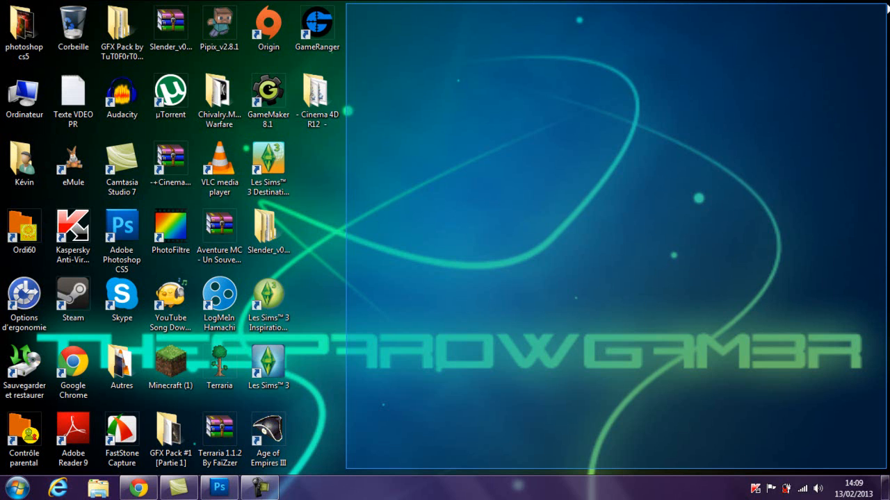
{"action": "mouse_move", "coordinate": [346, 470]}
{"action": "left_mouse_down"}
{"action": "mouse_move", "coordinate": [375, 354]}
{"action": "mouse_move", "coordinate": [336, 456]}
{"action": "mouse_move", "coordinate": [342, 467]}
{"action": "mouse_move", "coordinate": [513, 253]}
{"action": "mouse_move", "coordinate": [753, 40]}
{"action": "mouse_move", "coordinate": [887, 8]}
{"action": "mouse_move", "coordinate": [349, 364]}
{"action": "mouse_move", "coordinate": [341, 443]}
{"action": "mouse_move", "coordinate": [349, 478]}
{"action": "mouse_move", "coordinate": [358, 446]}
{"action": "mouse_move", "coordinate": [659, 99]}
{"action": "mouse_move", "coordinate": [882, 9]}
{"action": "left_mouse_up"}
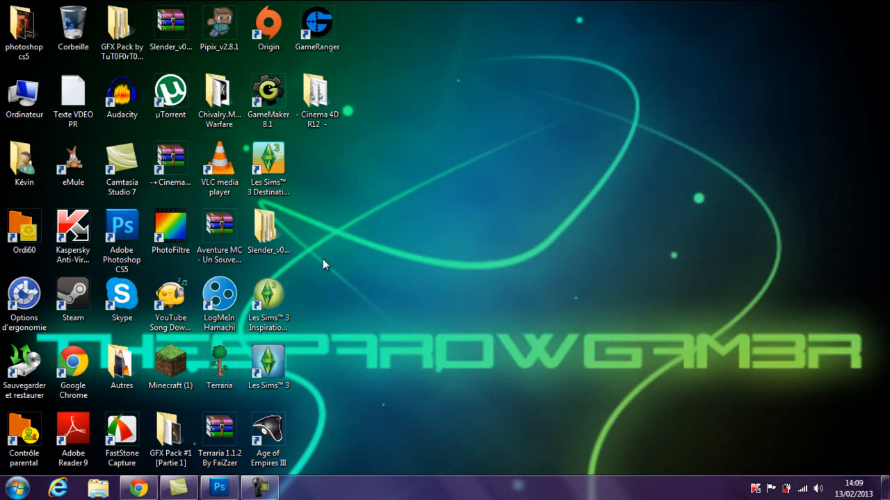
{"action": "mouse_move", "coordinate": [260, 488]}
{"action": "left_click_drag", "start_coordinate": [346, 11], "coordinate": [845, 393]}
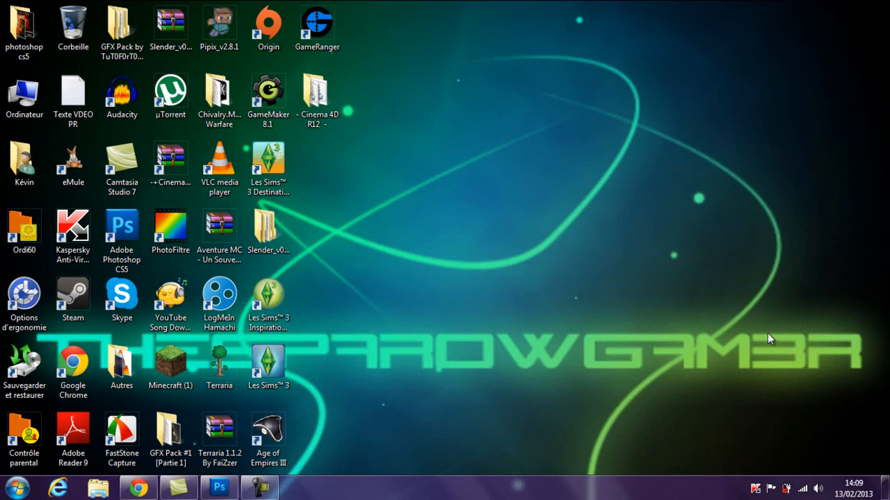
Step: Switch to Photoshop, create a 720 x 720 pixel RGB document at 72 ppi with a white background, and add an empty layer
{"action": "left_click", "coordinate": [219, 488]}
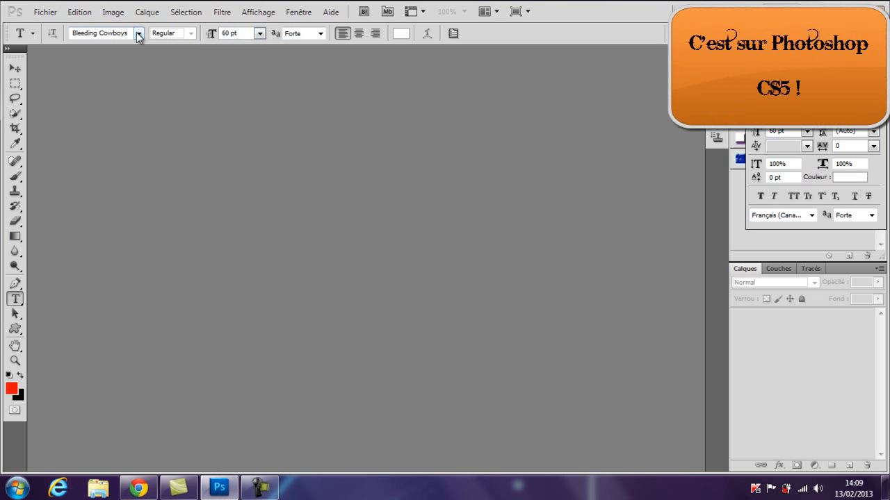
{"action": "left_click", "coordinate": [49, 13]}
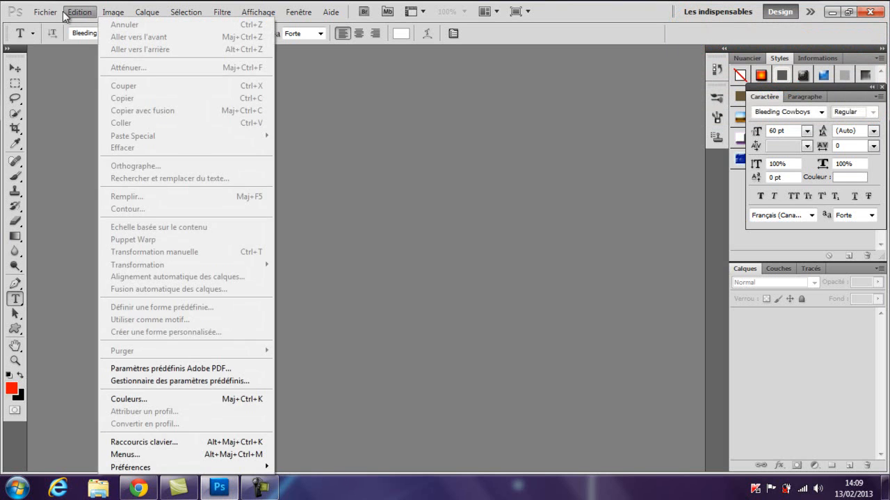
{"action": "left_click", "coordinate": [56, 14]}
{"action": "left_click", "coordinate": [57, 17]}
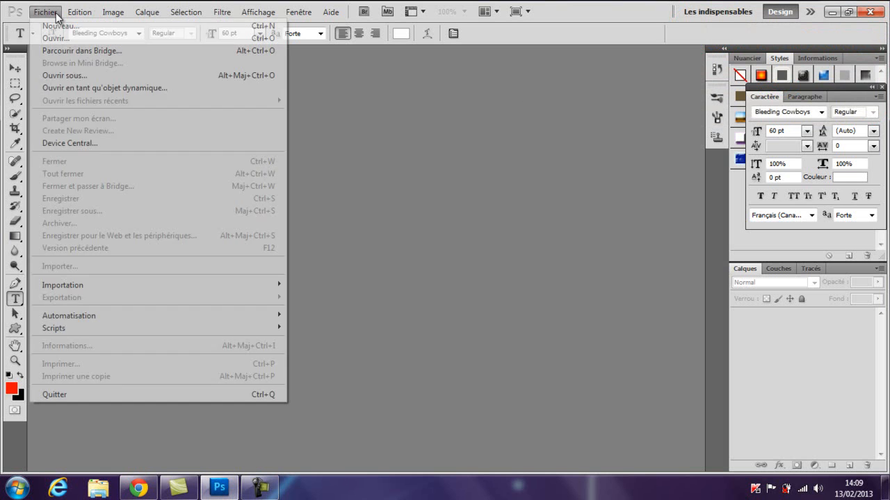
{"action": "left_click", "coordinate": [56, 14]}
{"action": "left_click", "coordinate": [56, 15]}
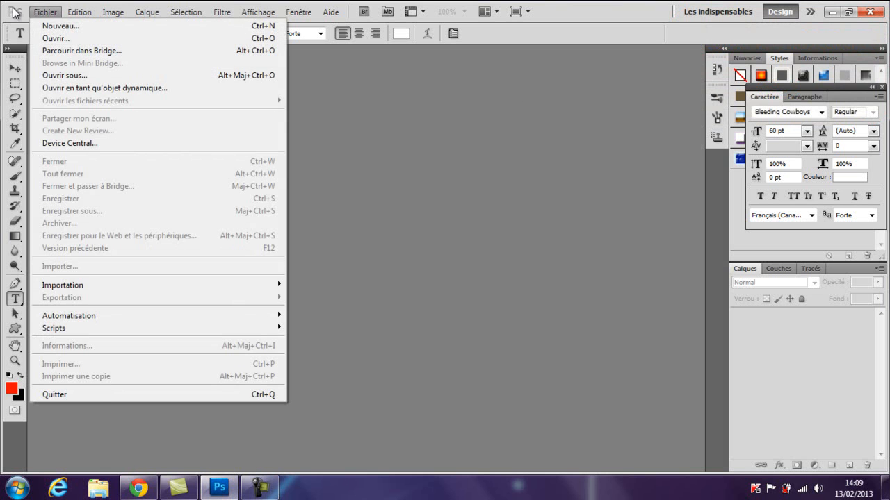
{"action": "left_click", "coordinate": [59, 25]}
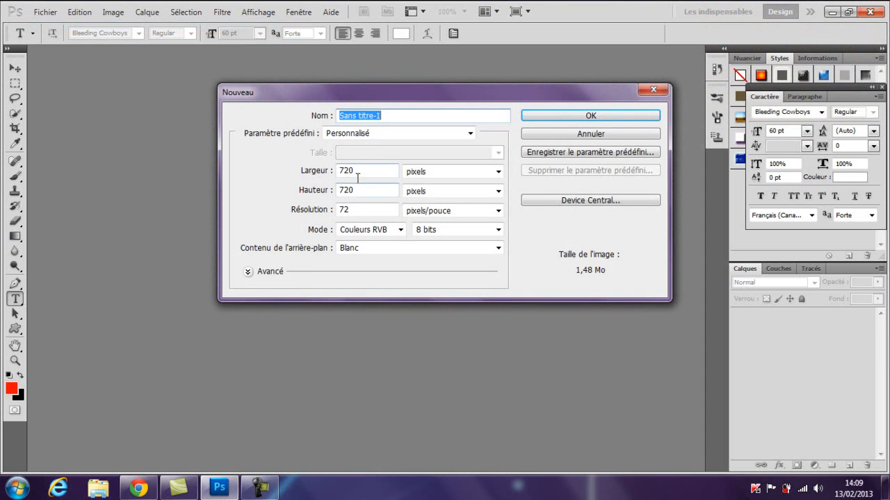
{"action": "left_click", "coordinate": [564, 116]}
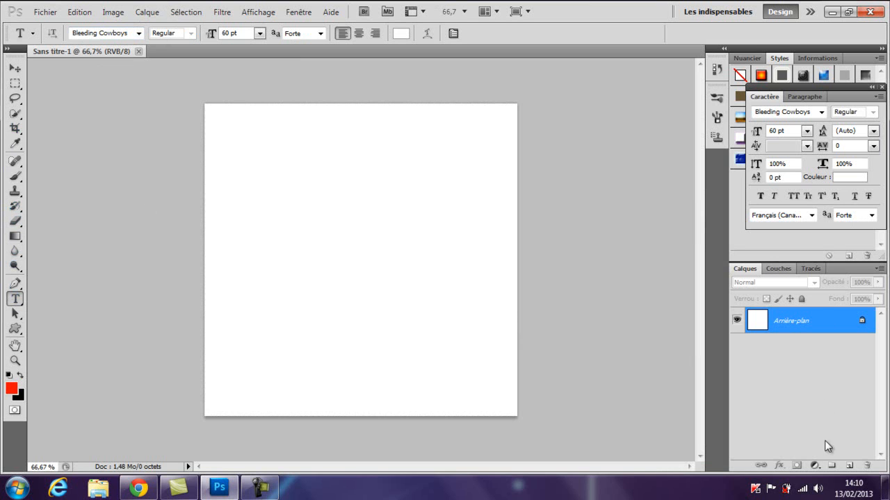
{"action": "left_click", "coordinate": [848, 465]}
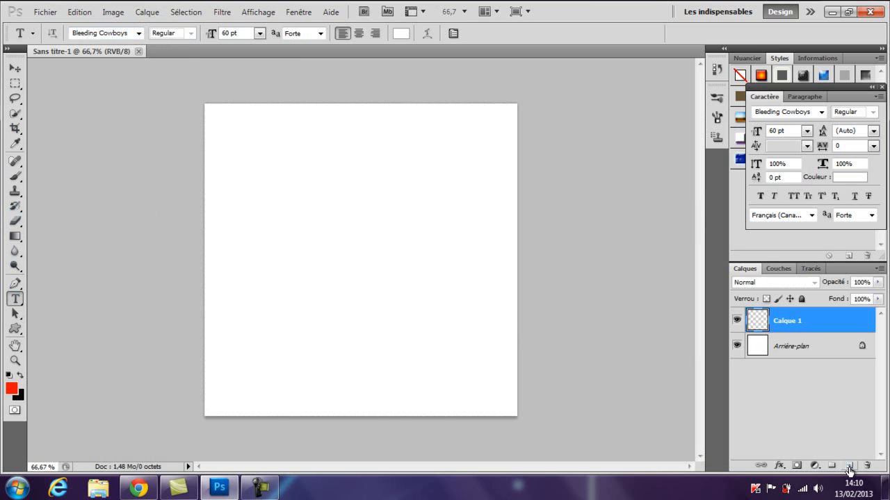
{"action": "left_click", "coordinate": [816, 344]}
{"action": "left_click", "coordinate": [824, 328]}
{"action": "left_click", "coordinate": [824, 336]}
{"action": "left_click", "coordinate": [826, 331]}
{"action": "left_click", "coordinate": [826, 341]}
{"action": "left_click", "coordinate": [825, 331]}
{"action": "left_click", "coordinate": [824, 342]}
{"action": "left_click", "coordinate": [824, 332]}
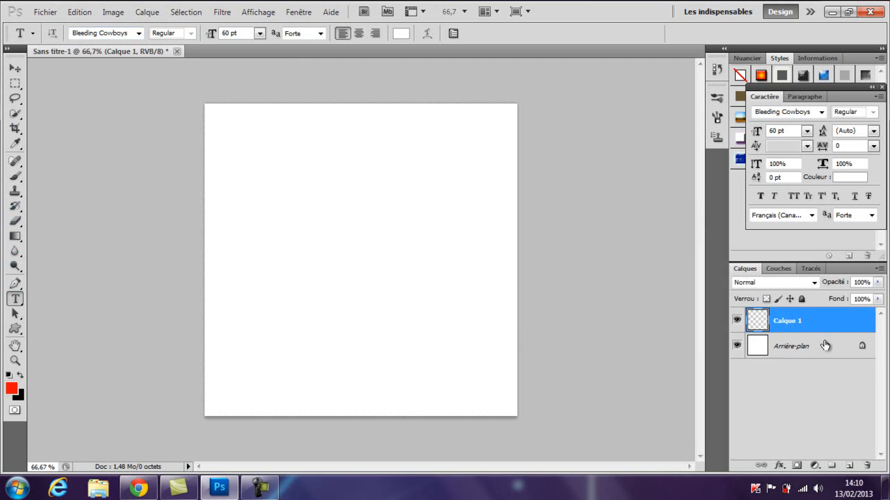
{"action": "left_click", "coordinate": [825, 346]}
{"action": "left_click", "coordinate": [826, 329]}
{"action": "left_click", "coordinate": [825, 342]}
{"action": "left_click", "coordinate": [826, 329]}
{"action": "left_click", "coordinate": [826, 344]}
{"action": "left_click", "coordinate": [824, 328]}
{"action": "left_click", "coordinate": [824, 342]}
{"action": "left_click", "coordinate": [824, 329]}
{"action": "left_click", "coordinate": [823, 339]}
{"action": "left_click", "coordinate": [824, 329]}
{"action": "left_click", "coordinate": [824, 343]}
{"action": "left_click", "coordinate": [823, 330]}
{"action": "left_click", "coordinate": [824, 343]}
{"action": "left_click", "coordinate": [824, 331]}
{"action": "left_click", "coordinate": [824, 338]}
{"action": "left_click", "coordinate": [834, 324]}
{"action": "left_click", "coordinate": [836, 341]}
{"action": "left_click", "coordinate": [834, 330]}
{"action": "left_click", "coordinate": [831, 347]}
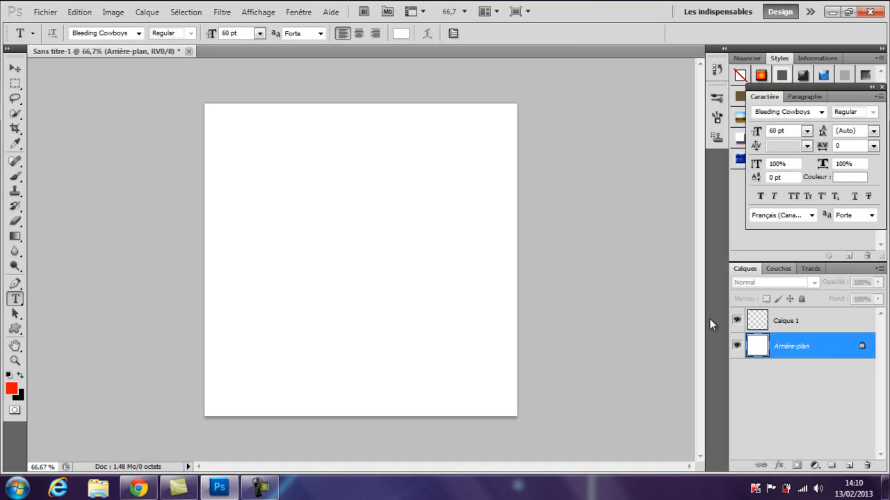
Step: Choose the foreground-to-background preset for the Gradient tool and set the foreground colour to orange #ff9c00
{"action": "left_click", "coordinate": [16, 236]}
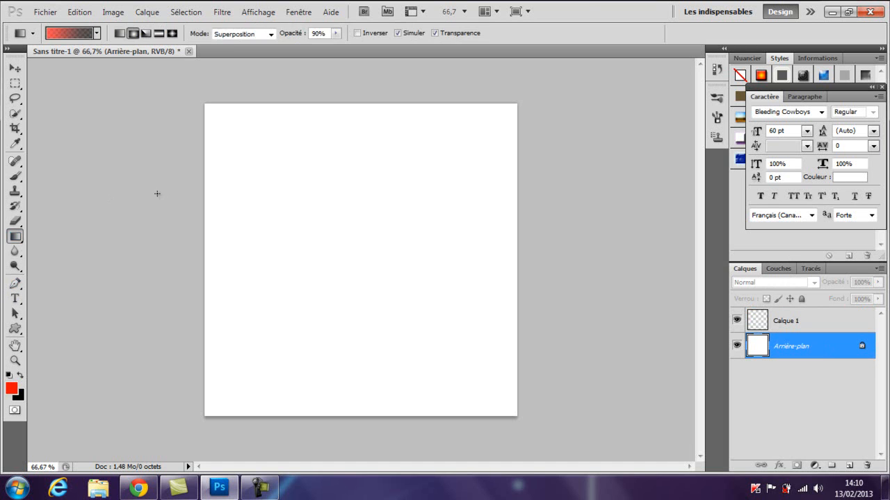
{"action": "left_click", "coordinate": [95, 34]}
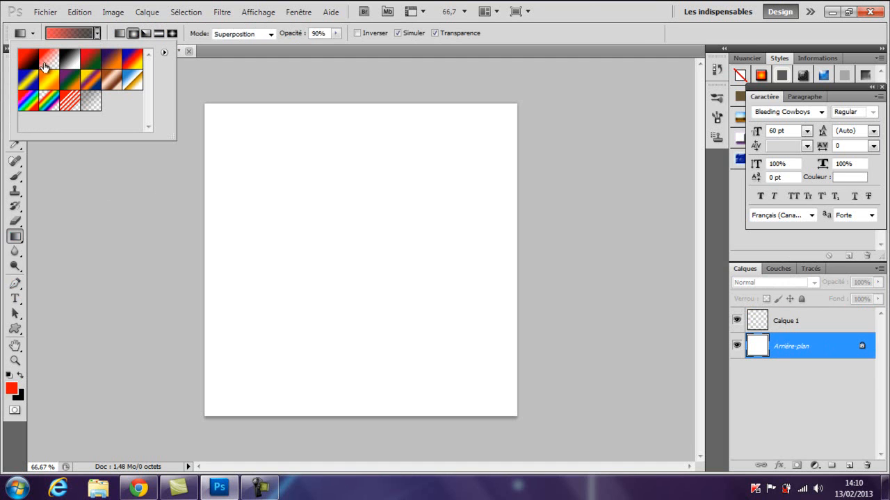
{"action": "left_click", "coordinate": [47, 65]}
{"action": "left_click", "coordinate": [27, 60]}
{"action": "left_click", "coordinate": [97, 33]}
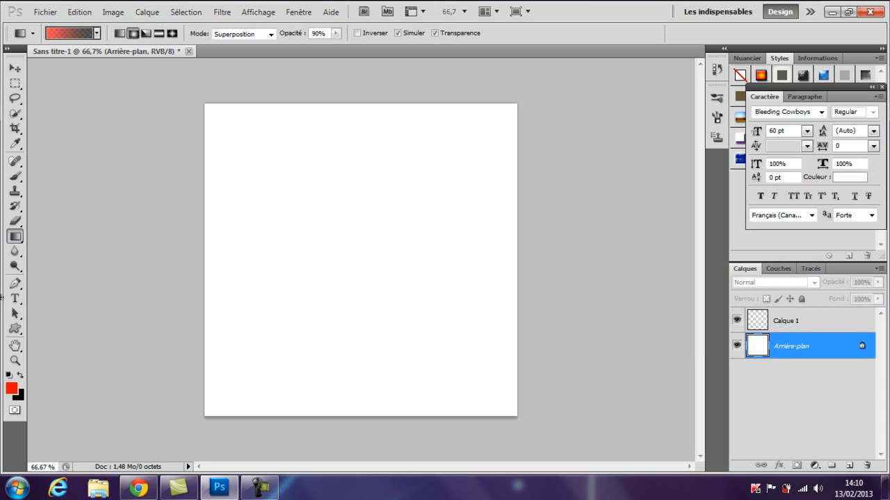
{"action": "left_click", "coordinate": [11, 389]}
{"action": "left_click_drag", "start_coordinate": [674, 243], "coordinate": [675, 306]}
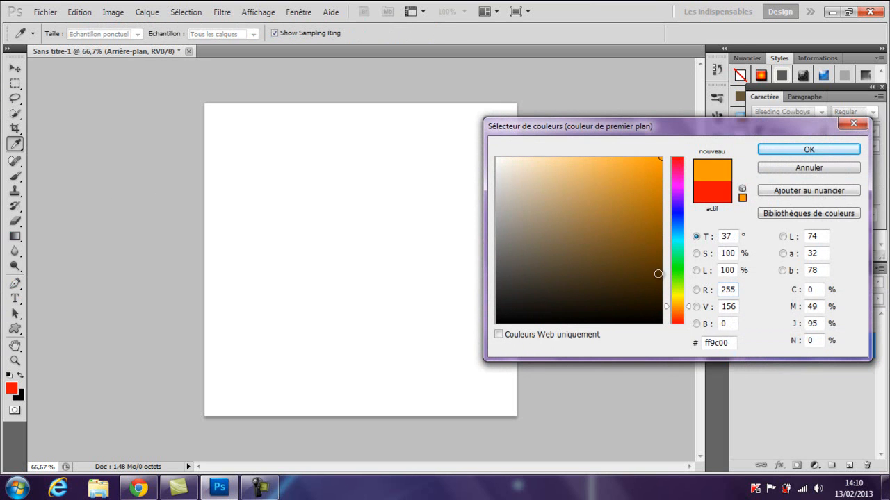
{"action": "left_click", "coordinate": [809, 150]}
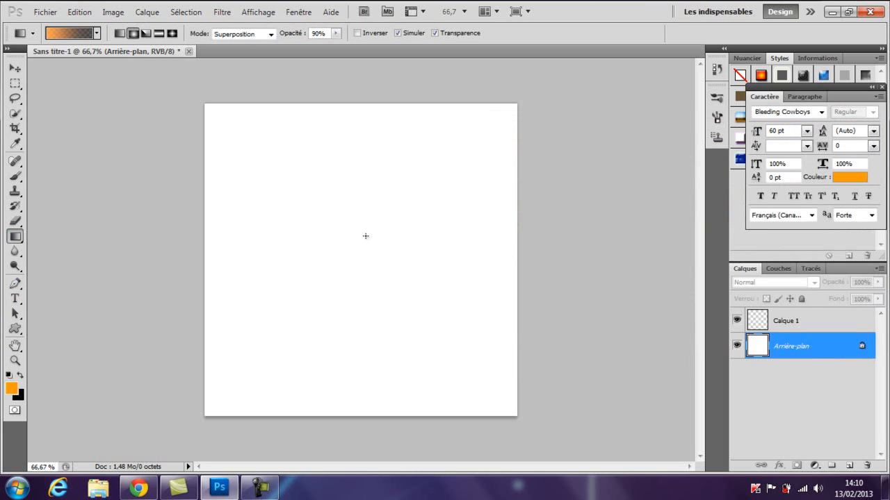
Step: Draw a radial orange-to-black gradient on Calque 1 from just above the canvas centre to its right edge
{"action": "left_click_drag", "start_coordinate": [350, 245], "coordinate": [515, 246]}
{"action": "left_click", "coordinate": [817, 326]}
{"action": "left_click_drag", "start_coordinate": [359, 240], "coordinate": [516, 241]}
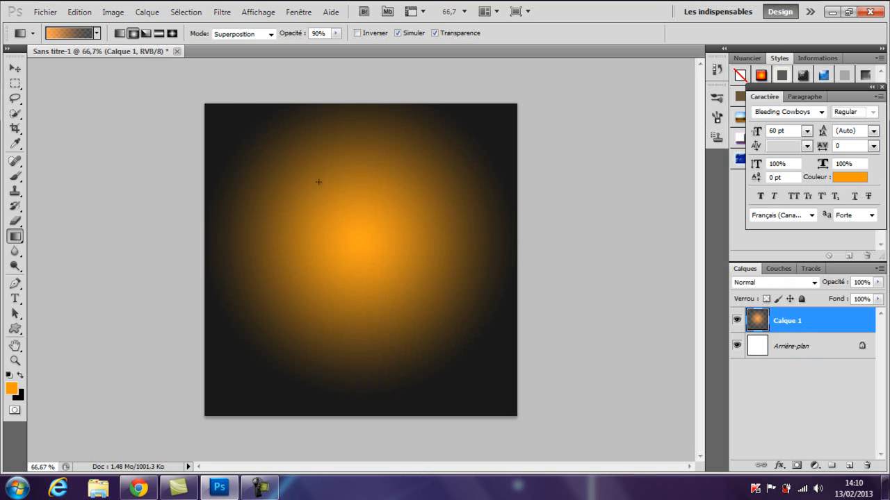
Step: Add a new layer and place the text "Youtube" over the gradient's centre in Bleeding Cowboys at 60 pt
{"action": "left_click", "coordinate": [849, 465]}
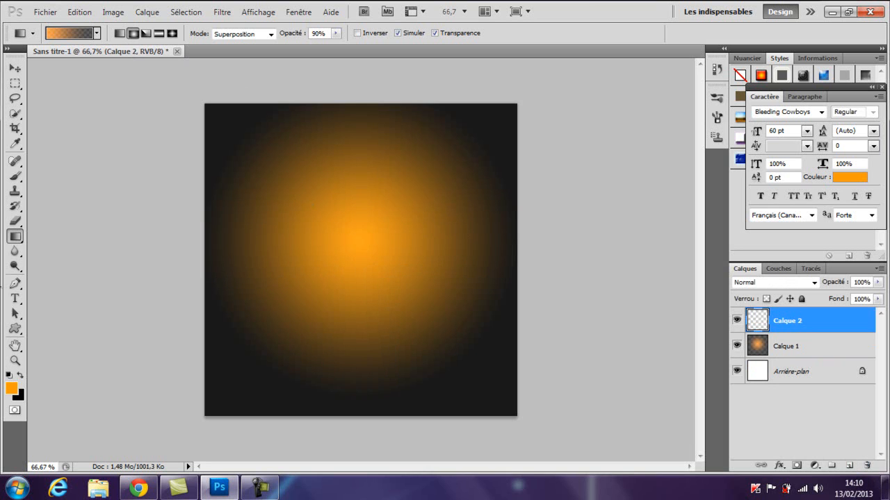
{"action": "left_click", "coordinate": [16, 298]}
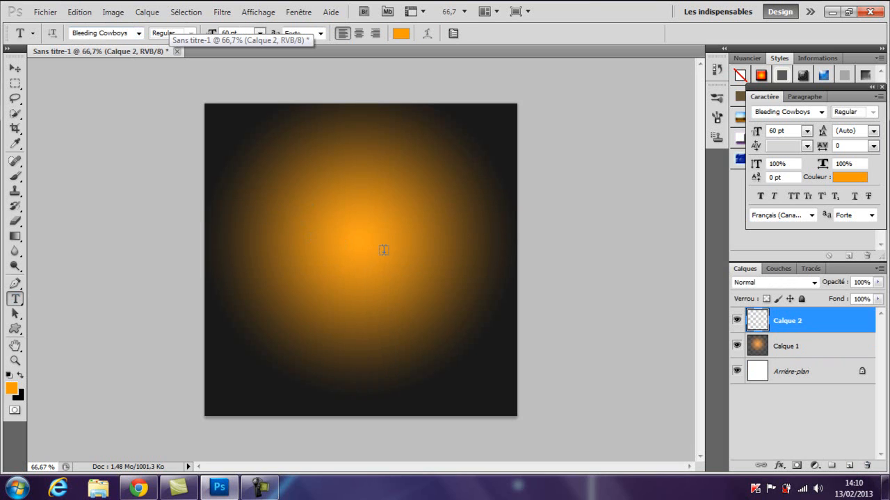
{"action": "left_click", "coordinate": [311, 238]}
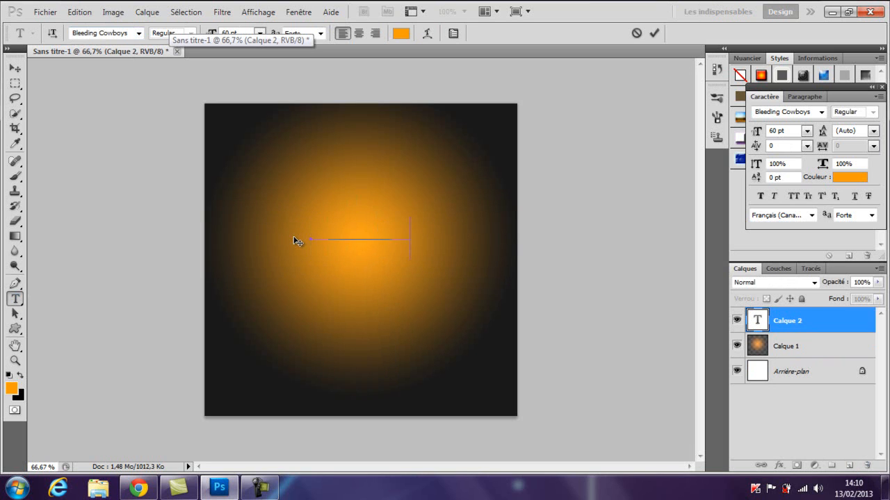
Step: Select the whole "Youtube" text and change its colour to white
{"action": "double_click", "coordinate": [336, 229]}
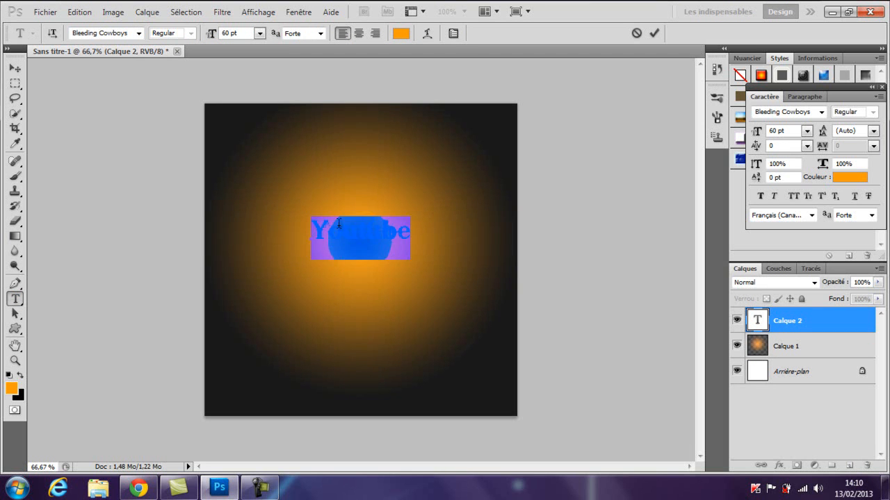
{"action": "left_click", "coordinate": [401, 33]}
{"action": "left_click_drag", "start_coordinate": [495, 171], "coordinate": [477, 132]}
{"action": "left_click", "coordinate": [822, 150]}
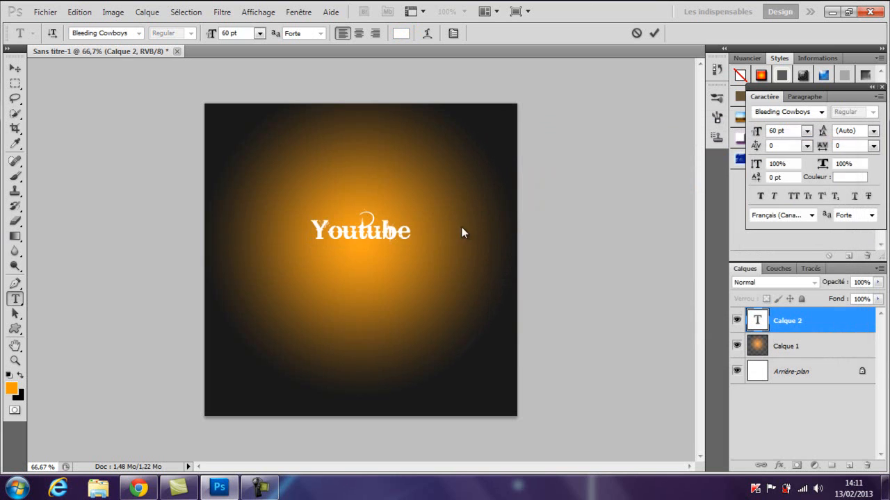
Step: Enlarge the "Youtube" text to 120 pt, move it back over the middle of the orange glow, and commit the text
{"action": "left_click", "coordinate": [259, 33]}
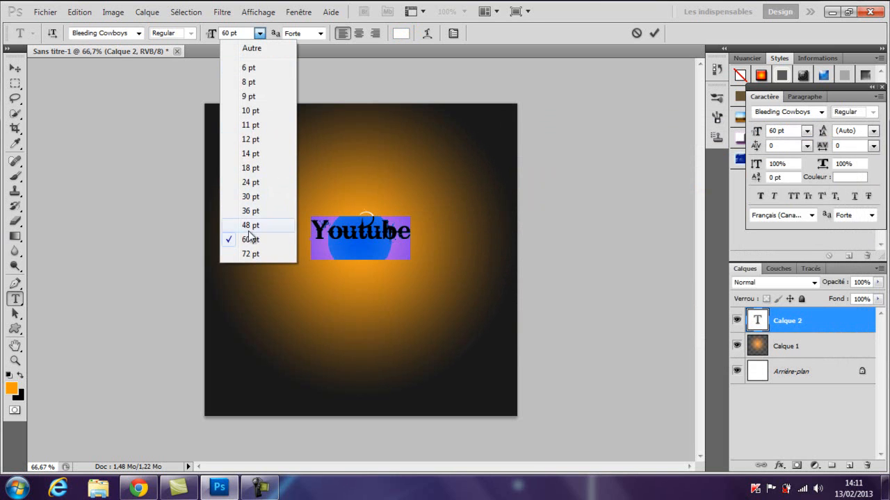
{"action": "left_click", "coordinate": [248, 253]}
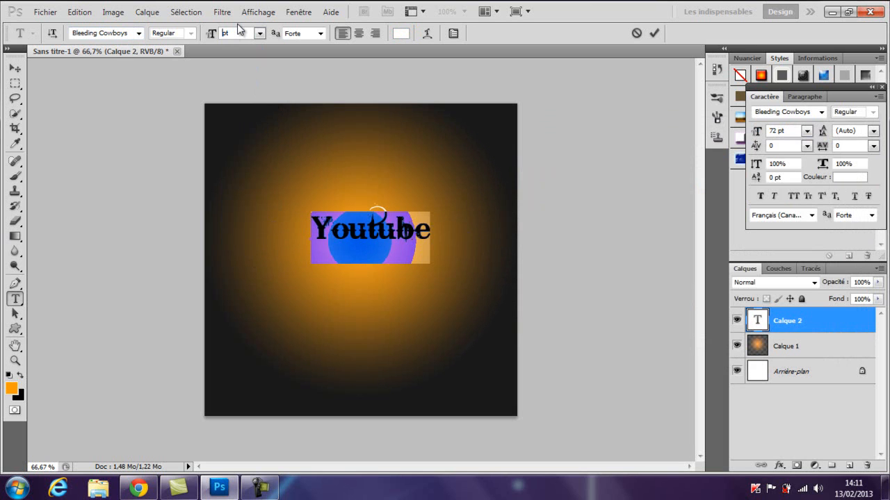
{"action": "type", "text": "120"}
{"action": "key", "text": "Return"}
{"action": "left_click_drag", "start_coordinate": [415, 327], "coordinate": [378, 326]}
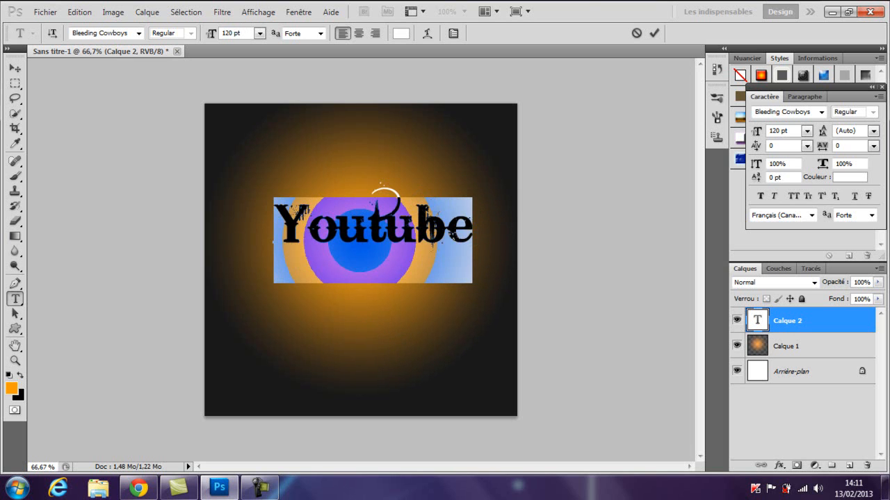
{"action": "left_click", "coordinate": [470, 224]}
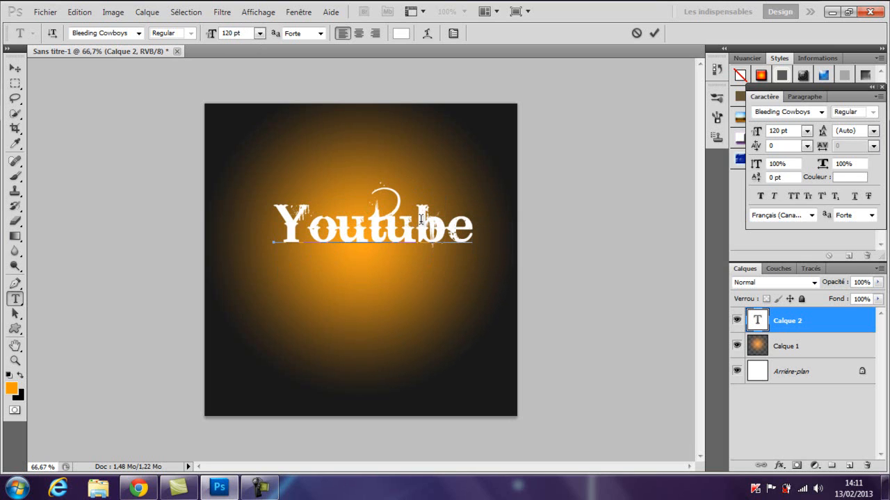
{"action": "left_click", "coordinate": [846, 346]}
{"action": "left_click", "coordinate": [847, 324]}
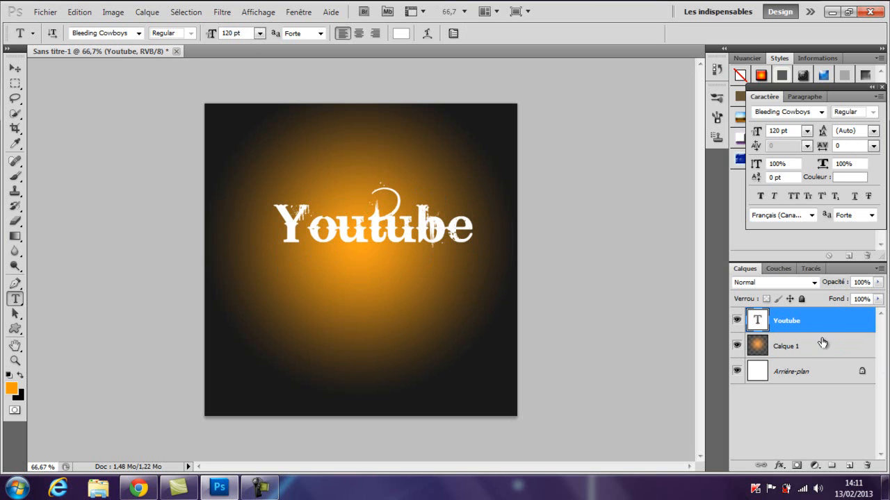
Step: Apply a yellow outer glow (Lueur externe) to the Youtube layer with 100% opacity and a size of 16 px
{"action": "double_click", "coordinate": [843, 322]}
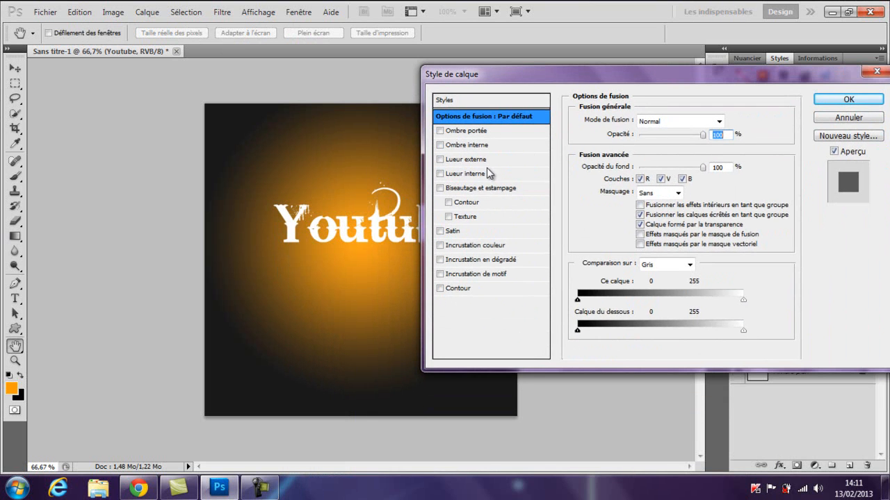
{"action": "left_click", "coordinate": [440, 160]}
{"action": "left_click", "coordinate": [610, 165]}
{"action": "left_click", "coordinate": [565, 173]}
{"action": "left_click", "coordinate": [502, 159]}
{"action": "left_click", "coordinate": [604, 165]}
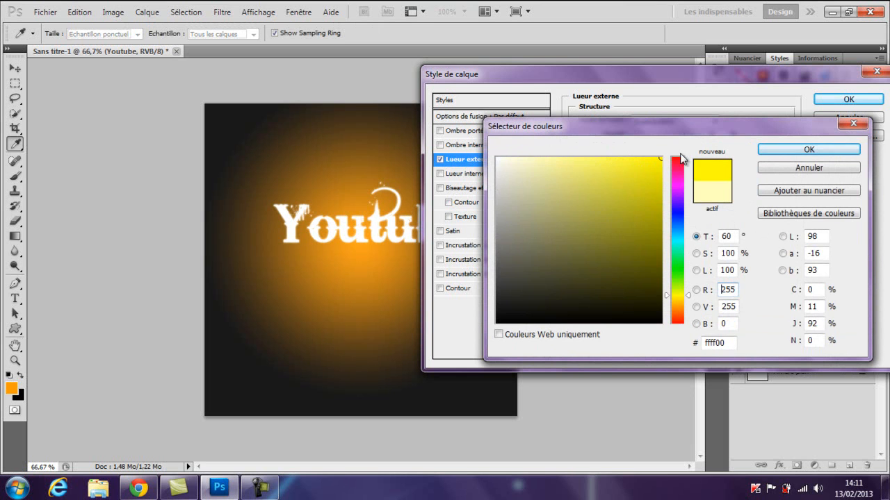
{"action": "left_click", "coordinate": [806, 150]}
{"action": "left_click_drag", "start_coordinate": [682, 137], "coordinate": [730, 134]}
{"action": "left_click_drag", "start_coordinate": [637, 228], "coordinate": [645, 235]}
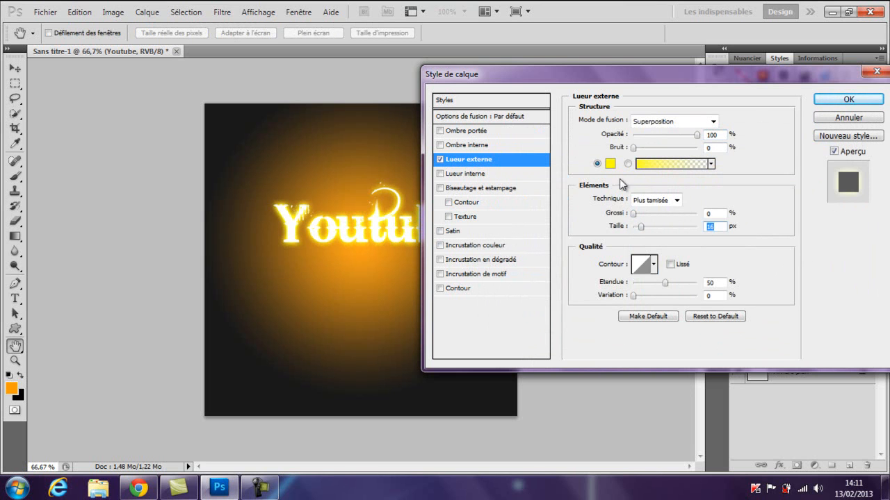
{"action": "left_click", "coordinate": [848, 99]}
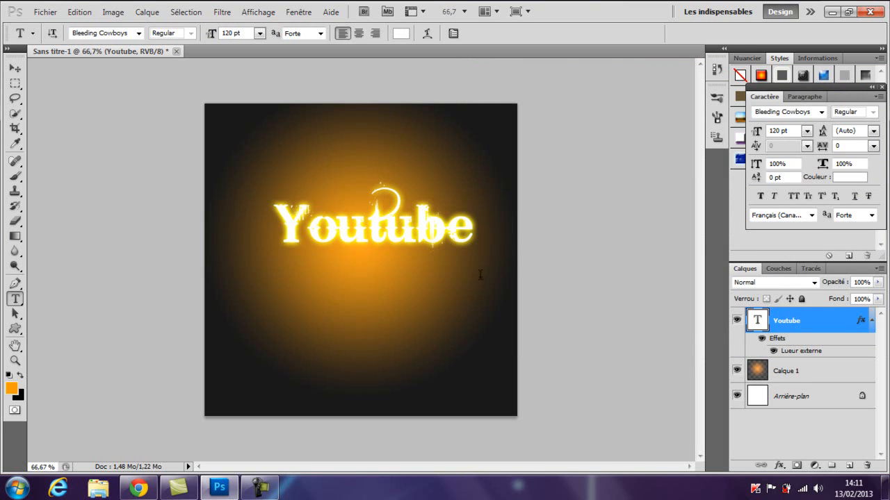
{"action": "left_click", "coordinate": [817, 371]}
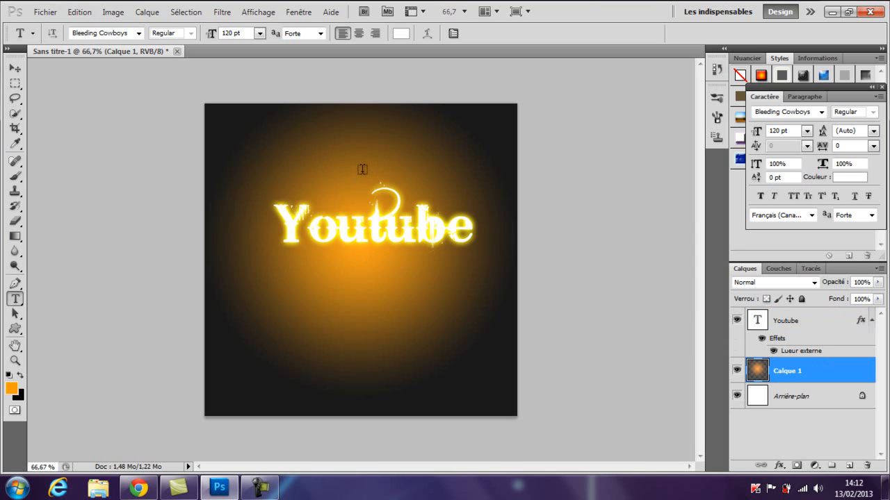
{"action": "left_click", "coordinate": [832, 325]}
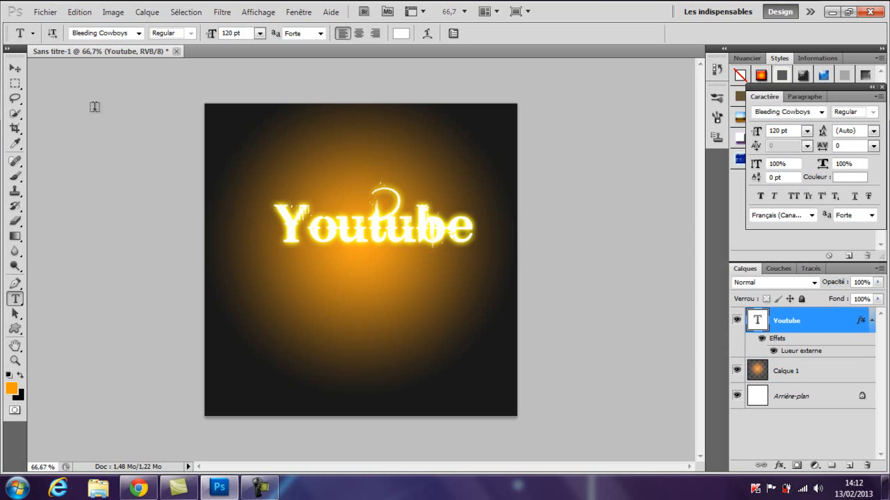
Step: Start importing a file and open the desktop folder "GFX Pack by TuT0F0rT0rR3nT"
{"action": "left_click", "coordinate": [55, 11]}
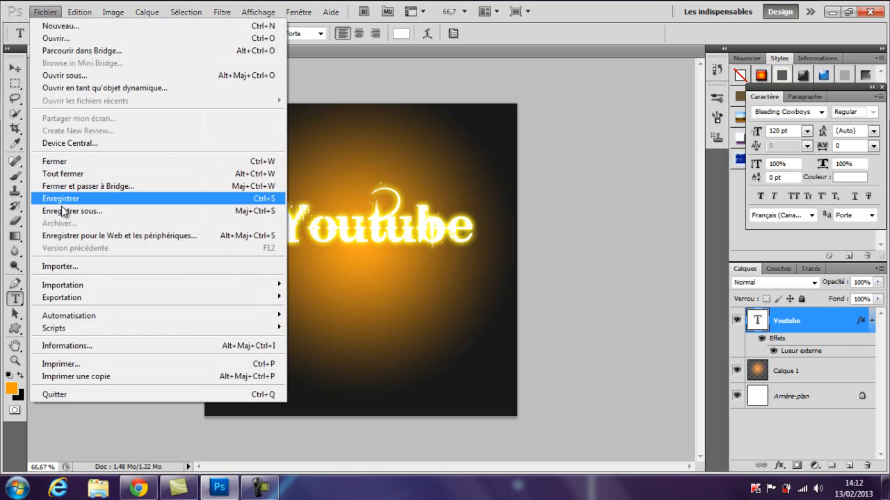
{"action": "left_click", "coordinate": [63, 267]}
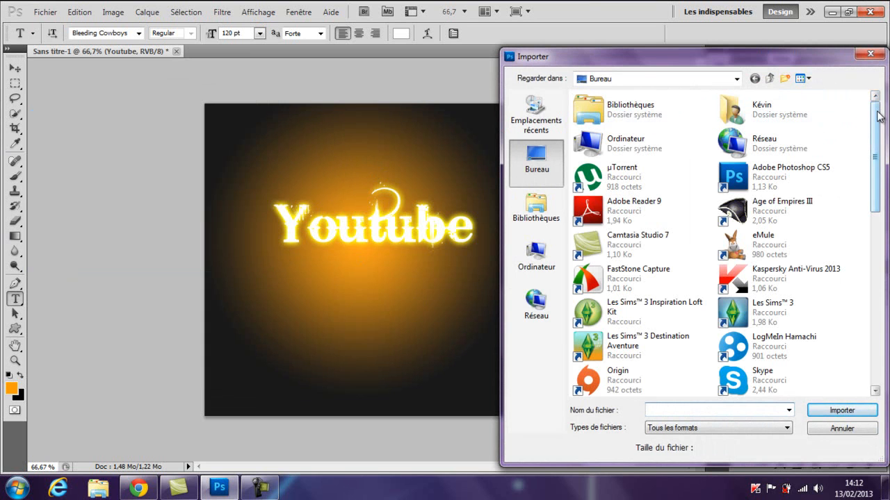
{"action": "left_click_drag", "start_coordinate": [878, 116], "coordinate": [847, 229]}
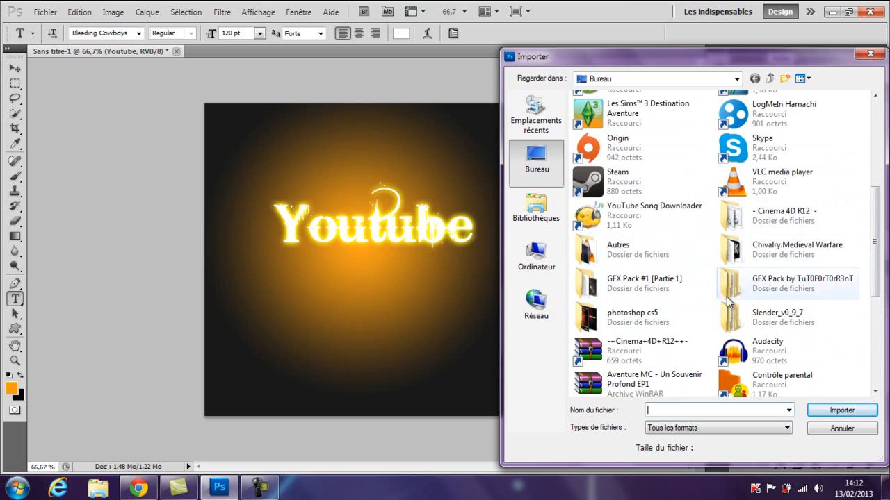
{"action": "mouse_move", "coordinate": [824, 289]}
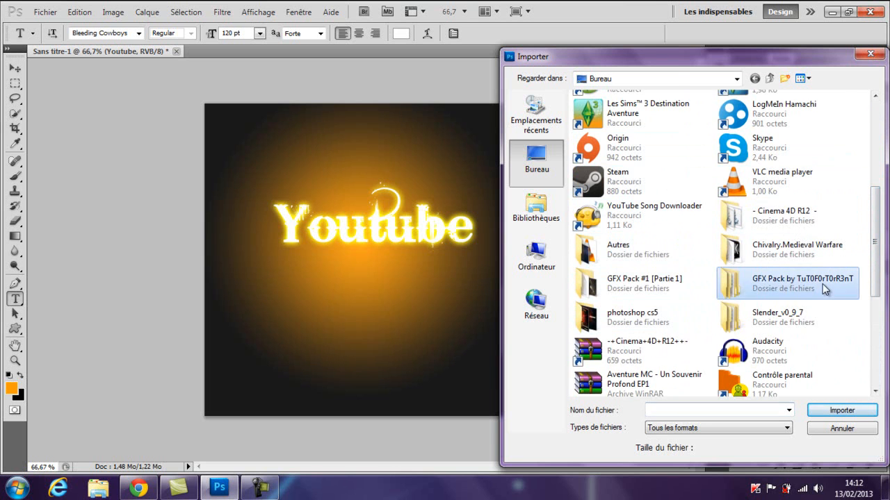
{"action": "double_click", "coordinate": [822, 283]}
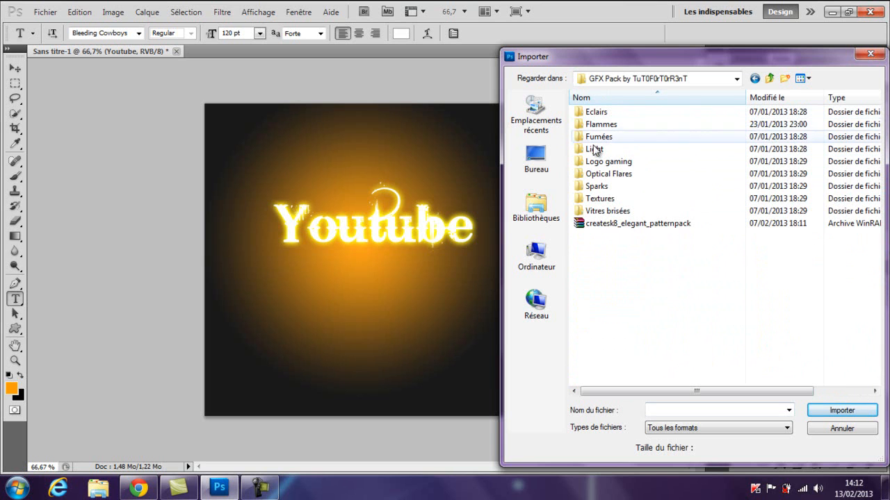
Step: Try to import the createsk8_elegant_patternpack archive
{"action": "left_click", "coordinate": [607, 224]}
{"action": "double_click", "coordinate": [616, 223]}
{"action": "key", "text": "Return"}
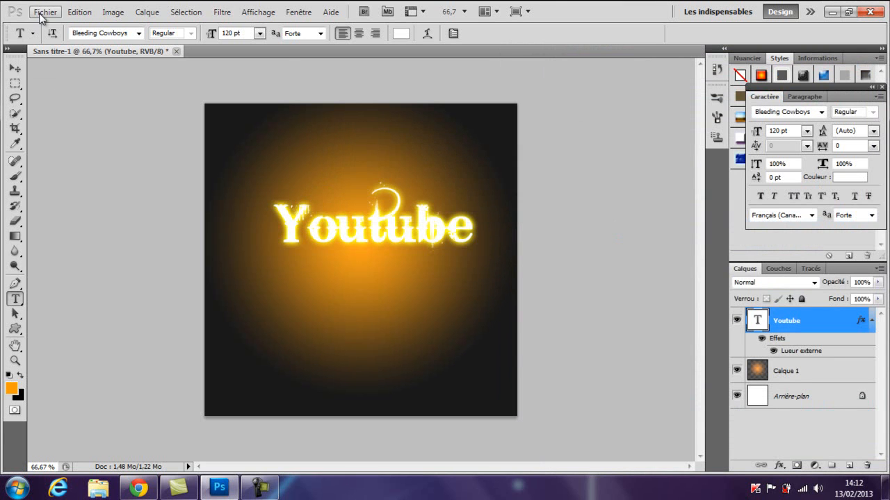
Step: Import the grungebokeh12 image from the GFX pack's Textures folder into the document
{"action": "left_click", "coordinate": [46, 11]}
{"action": "left_click", "coordinate": [63, 267]}
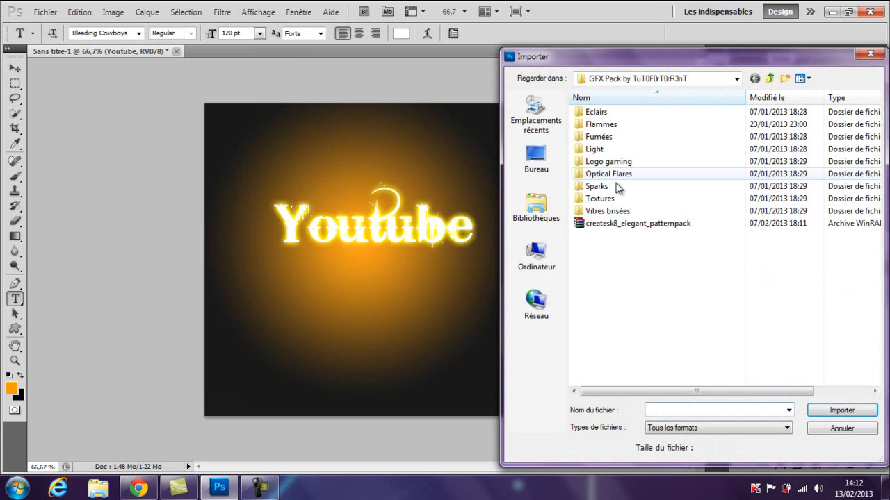
{"action": "double_click", "coordinate": [615, 200]}
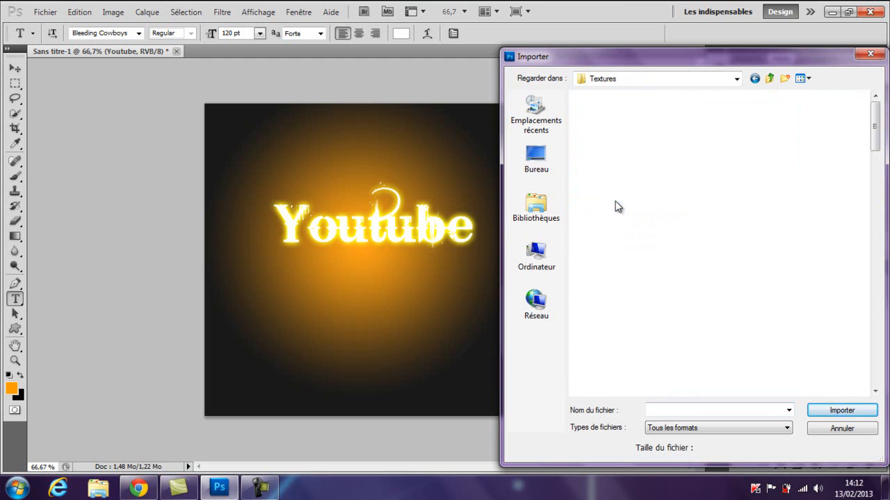
{"action": "left_click_drag", "start_coordinate": [875, 123], "coordinate": [851, 313]}
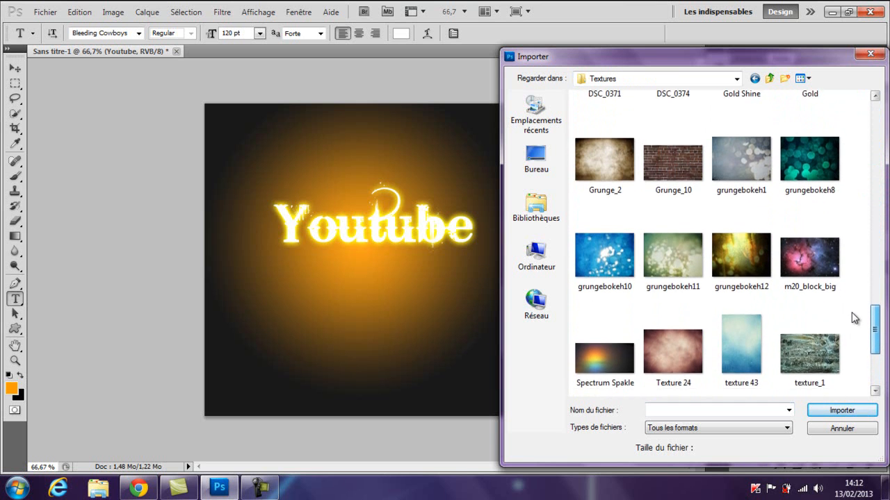
{"action": "double_click", "coordinate": [742, 285]}
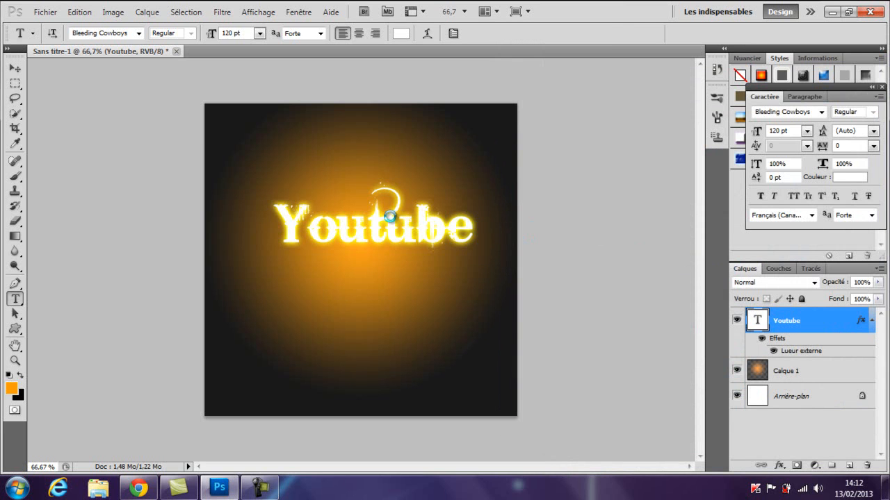
Step: Stretch the placed grungebokeh12 texture vertically to cover the full canvas, at 73.53% height, and commit the placement
{"action": "left_click_drag", "start_coordinate": [361, 143], "coordinate": [365, 105]}
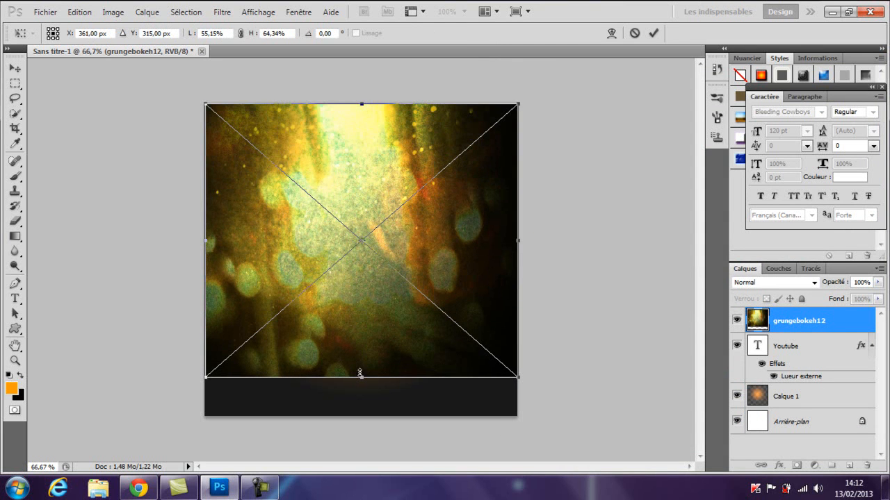
{"action": "left_click_drag", "start_coordinate": [361, 390], "coordinate": [356, 416]}
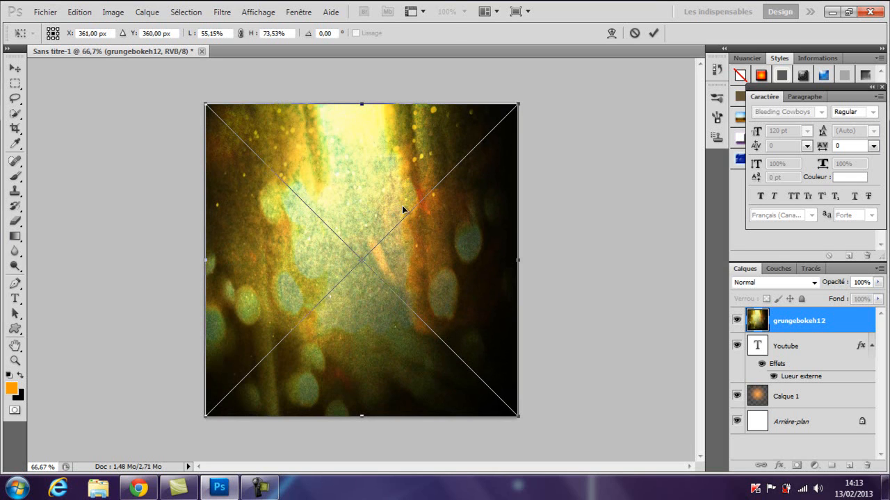
{"action": "key", "text": "t"}
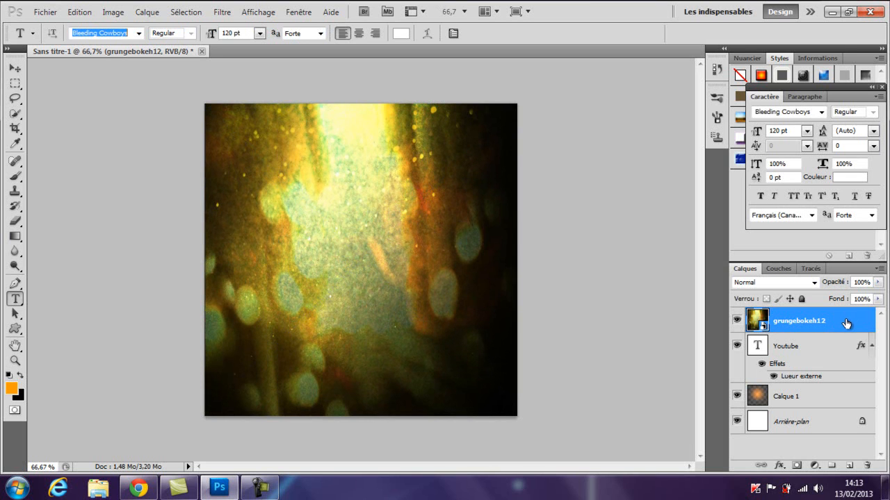
Step: Try the Superposition blend mode on the grungebokeh12 layer, and set it to Incrustation instead
{"action": "left_click", "coordinate": [813, 283]}
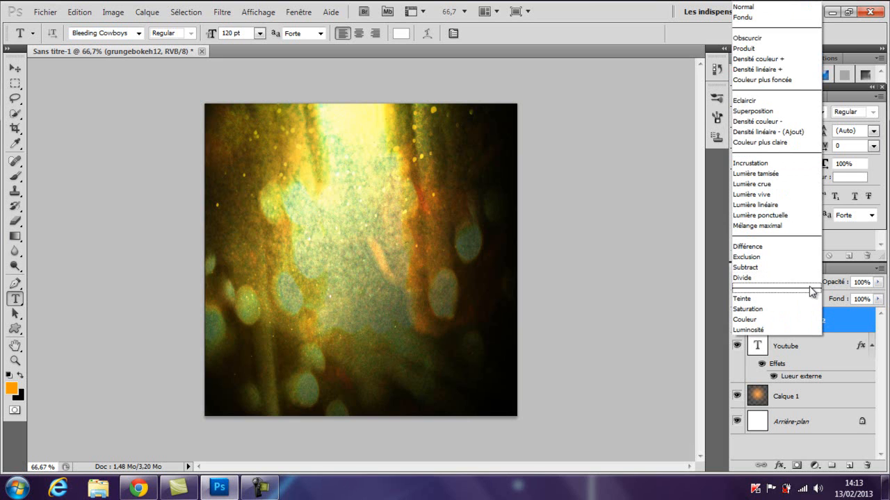
{"action": "left_click", "coordinate": [769, 113]}
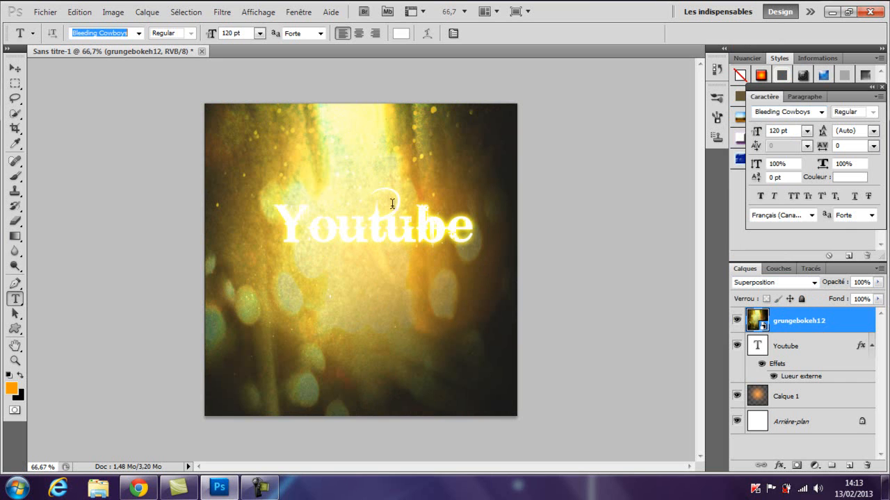
{"action": "left_click", "coordinate": [814, 283]}
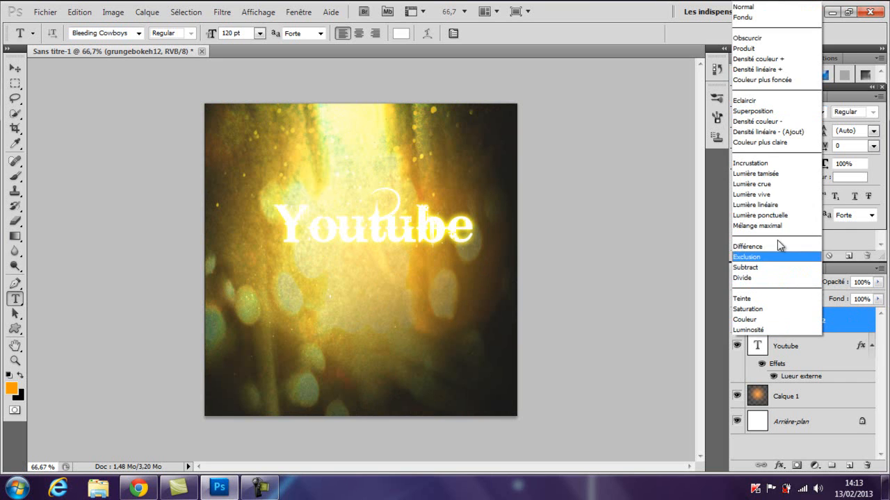
{"action": "left_click", "coordinate": [764, 163]}
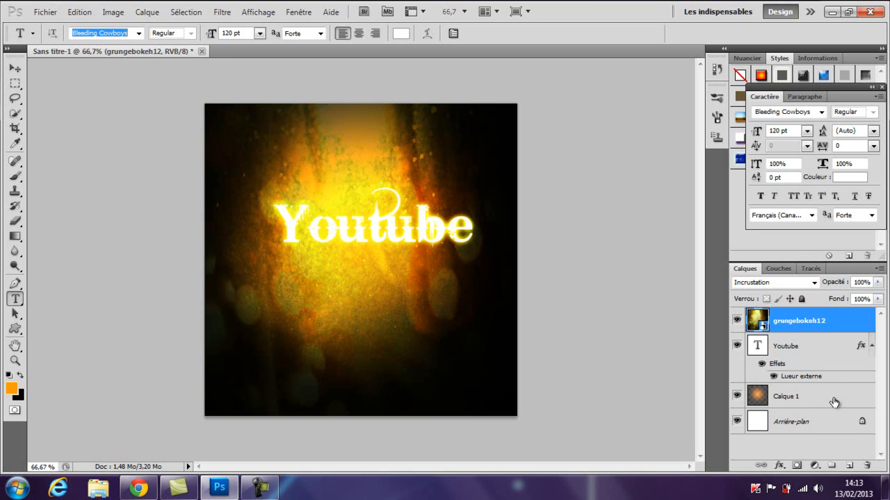
{"action": "left_click", "coordinate": [835, 349]}
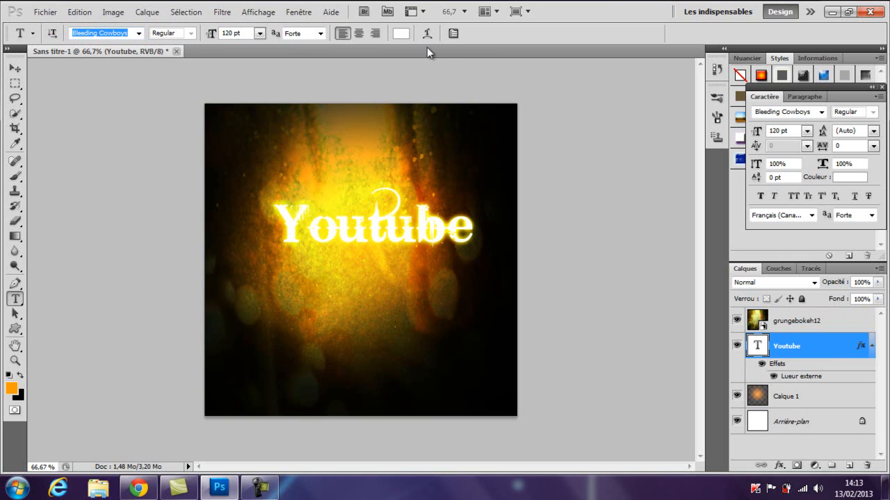
{"action": "left_click", "coordinate": [357, 216]}
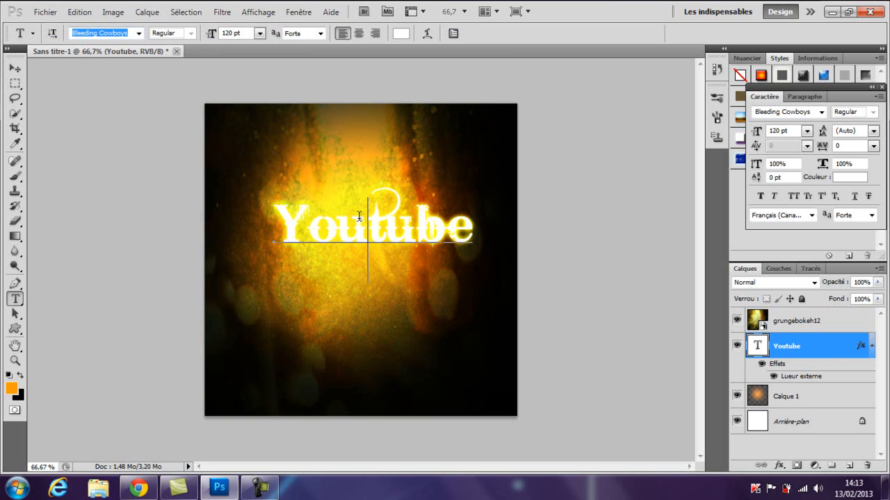
{"action": "double_click", "coordinate": [315, 224]}
{"action": "right_click", "coordinate": [316, 227]}
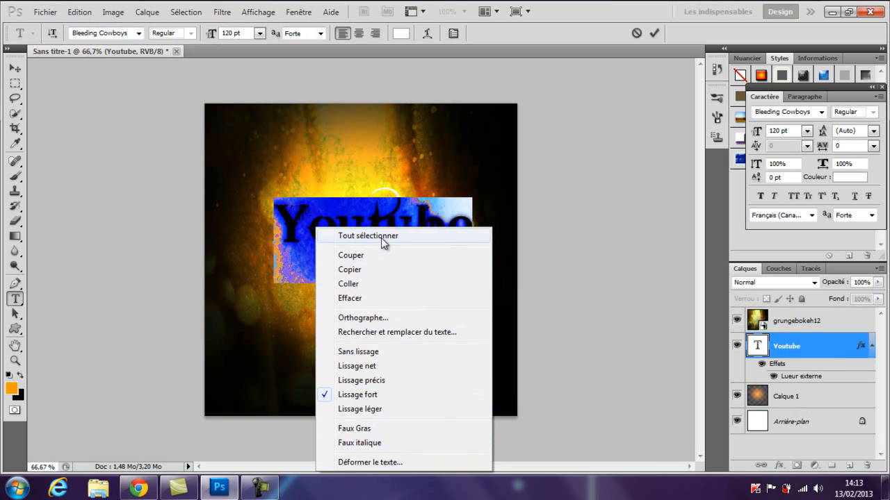
{"action": "left_click", "coordinate": [495, 129]}
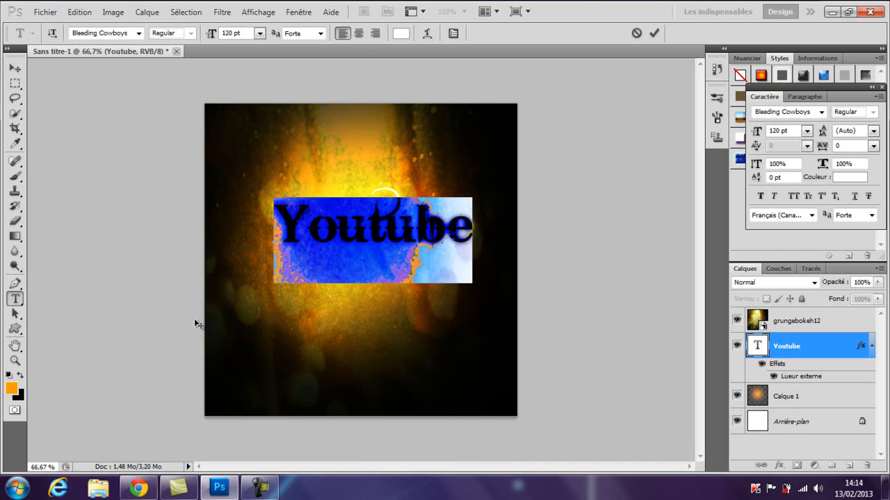
{"action": "left_click", "coordinate": [827, 323]}
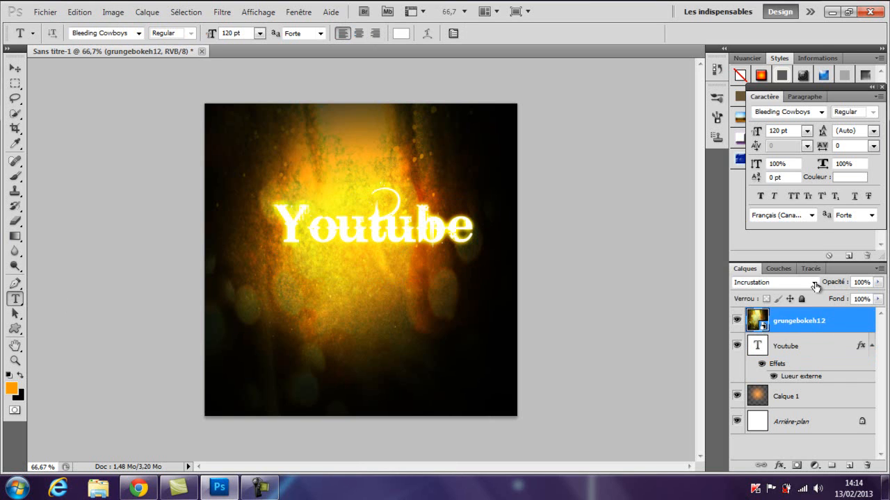
Step: Try the Subtract, Exclusion and Différence blend modes on the grungebokeh12 layer
{"action": "left_click", "coordinate": [812, 283]}
{"action": "left_click", "coordinate": [659, 275]}
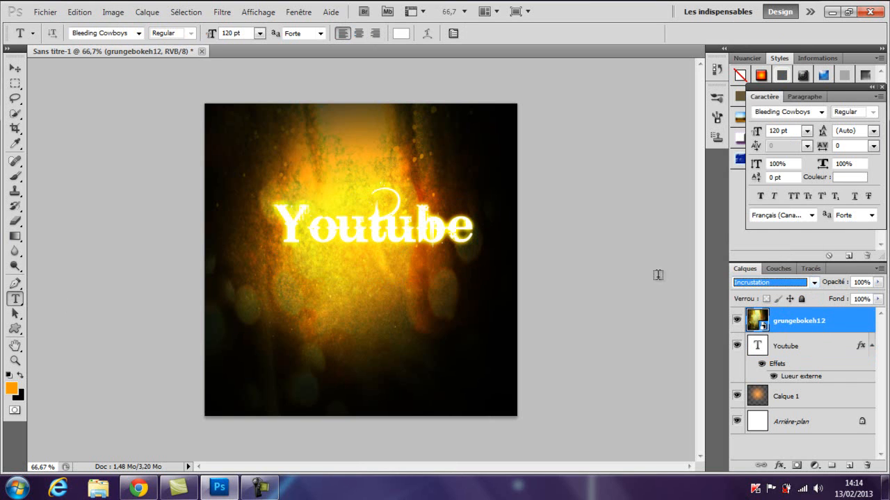
{"action": "left_click", "coordinate": [812, 283]}
{"action": "left_click", "coordinate": [784, 271]}
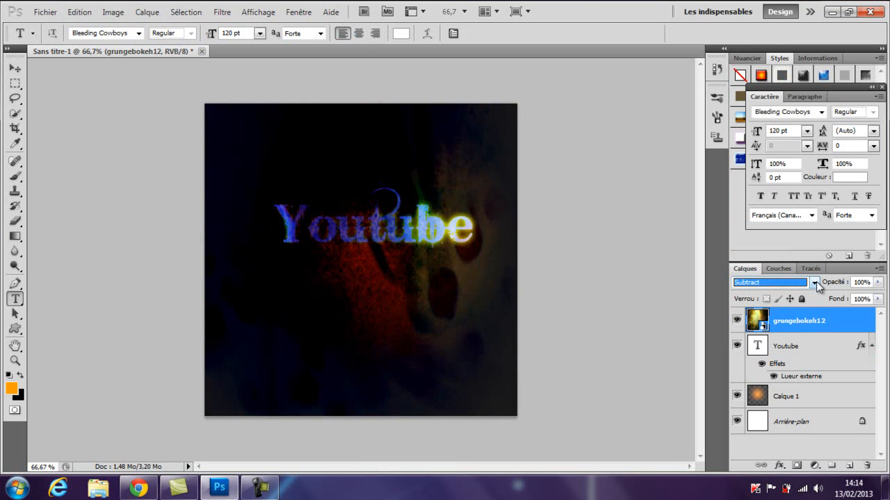
{"action": "left_click", "coordinate": [816, 281]}
{"action": "left_click", "coordinate": [752, 265]}
{"action": "left_click", "coordinate": [814, 282]}
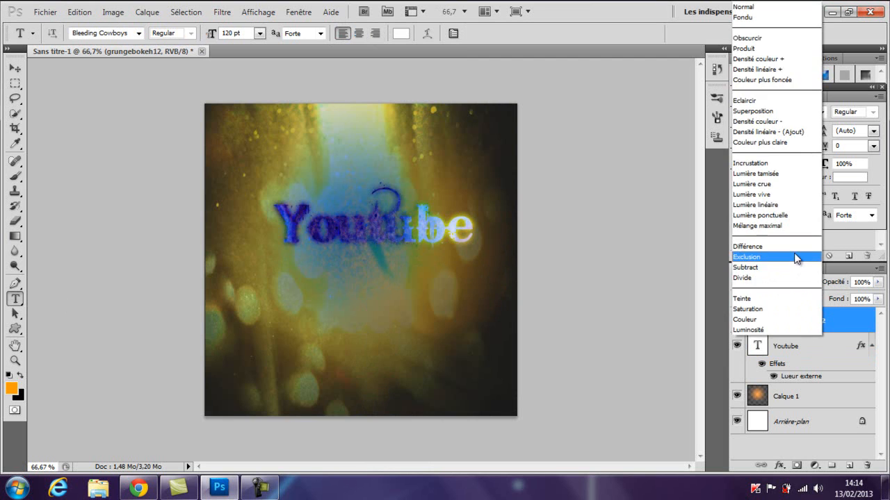
{"action": "left_click", "coordinate": [791, 246]}
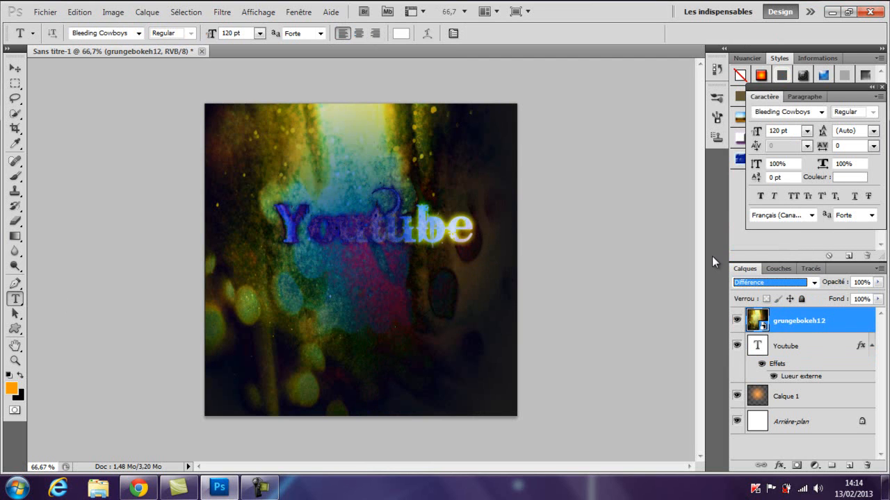
Step: Try the Obscurcir, Eclaircir and Subtract blend modes on the grungebokeh12 layer, and return it to Incrustation
{"action": "left_click", "coordinate": [815, 283]}
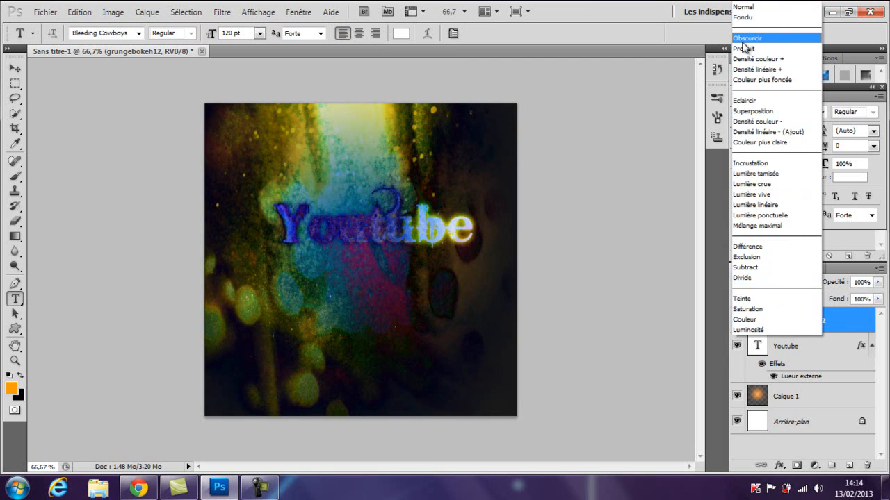
{"action": "left_click", "coordinate": [742, 40]}
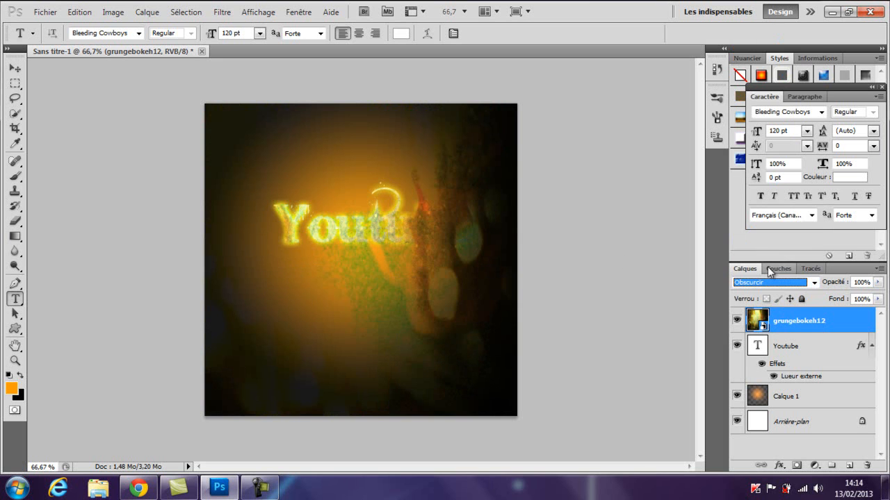
{"action": "left_click", "coordinate": [814, 282]}
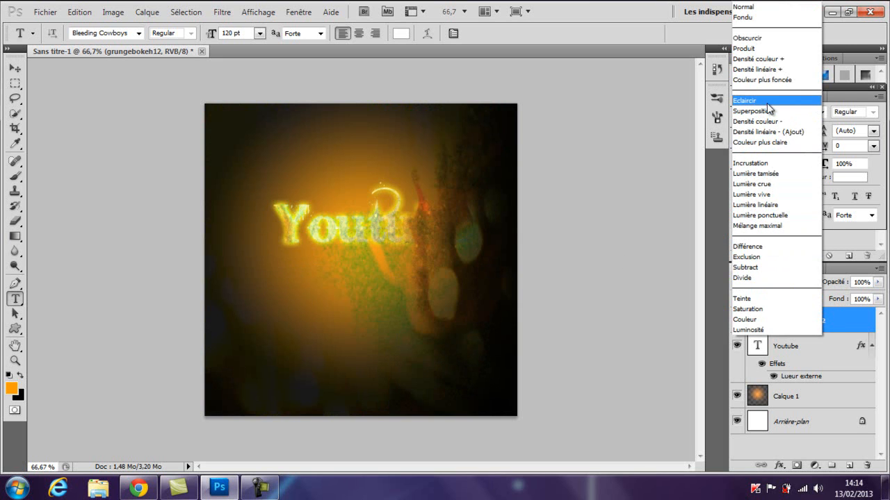
{"action": "left_click", "coordinate": [745, 101]}
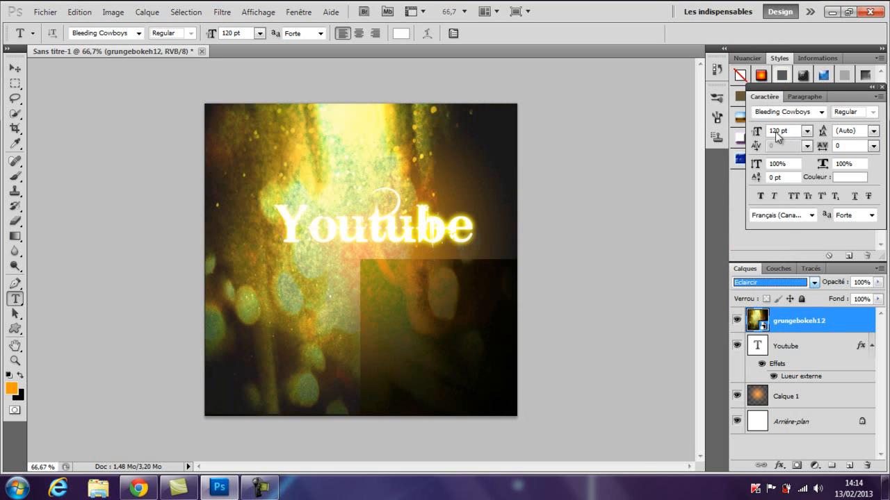
{"action": "left_click", "coordinate": [813, 282]}
{"action": "left_click", "coordinate": [794, 266]}
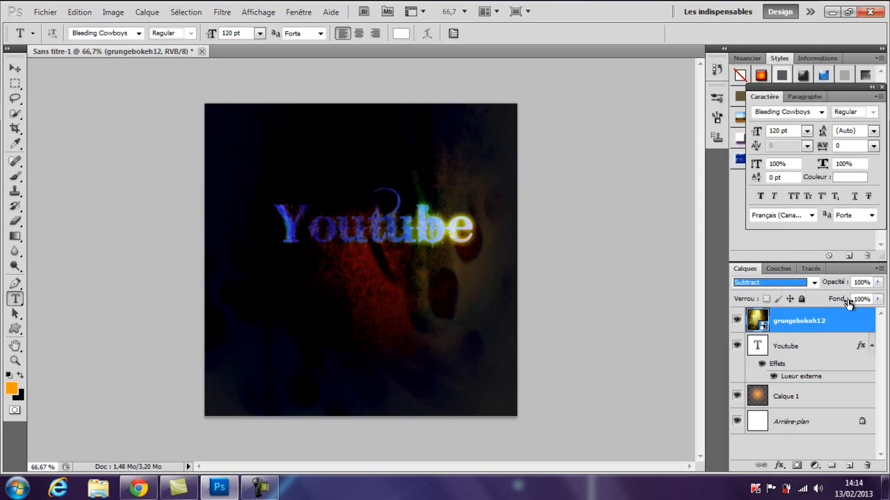
{"action": "left_click", "coordinate": [813, 282]}
{"action": "left_click", "coordinate": [771, 164]}
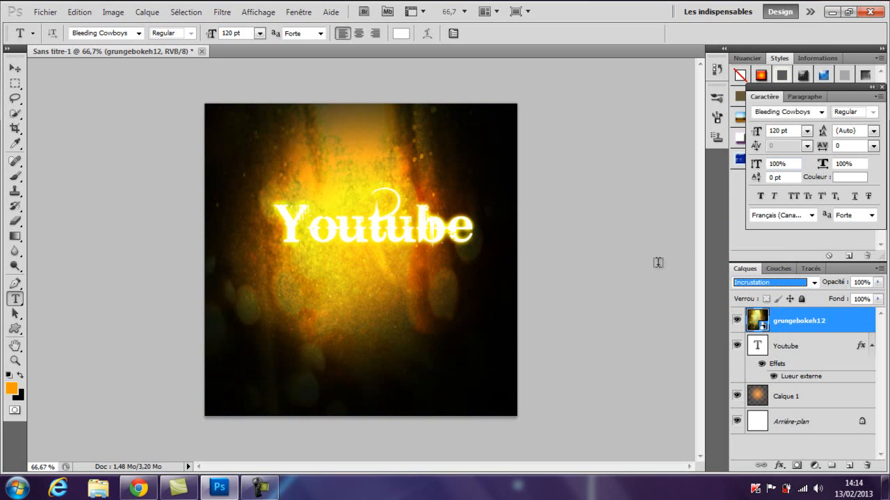
Step: Try placing the Light [MD] (20) image from the GFX pack's Light folder into the document
{"action": "left_click", "coordinate": [45, 11]}
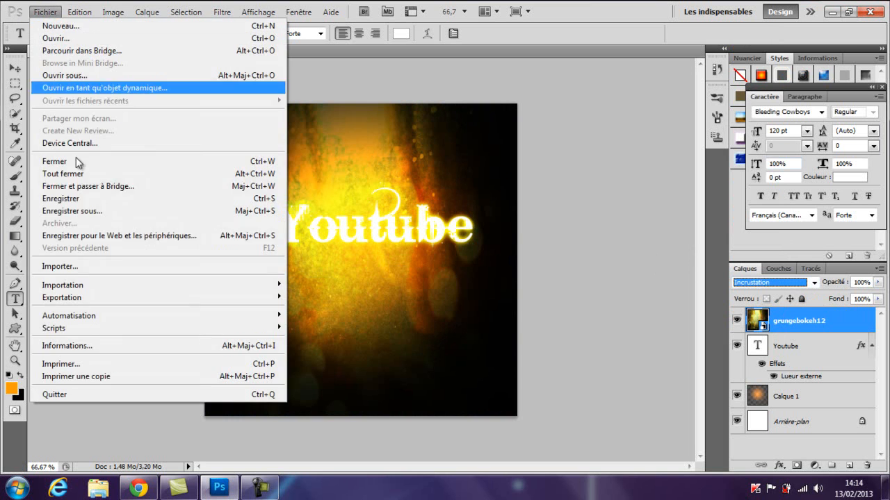
{"action": "left_click", "coordinate": [72, 266]}
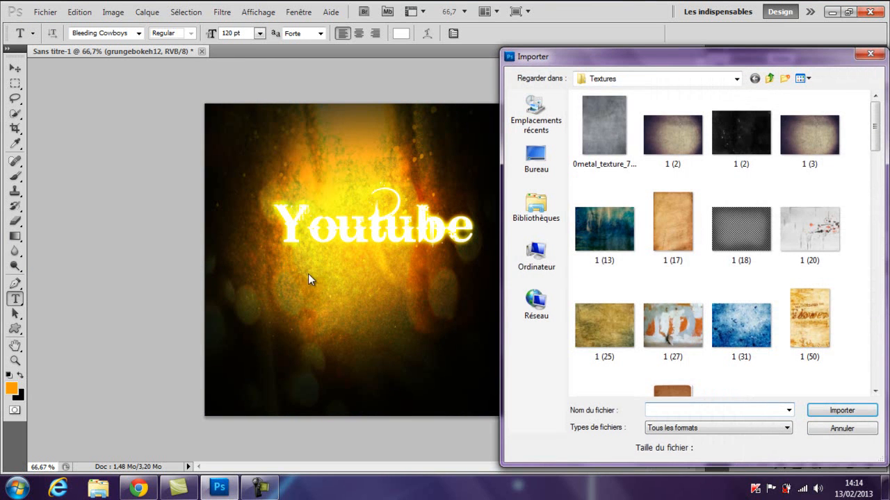
{"action": "left_click", "coordinate": [769, 77]}
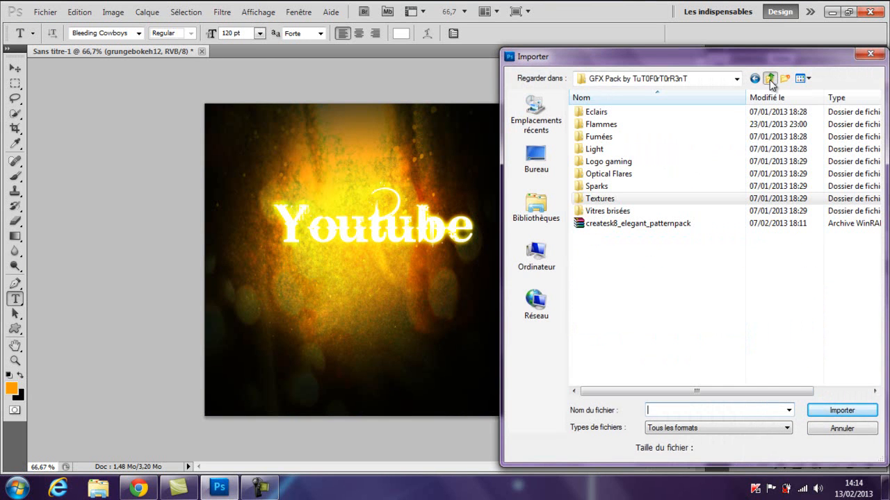
{"action": "double_click", "coordinate": [620, 148]}
{"action": "left_click_drag", "start_coordinate": [874, 141], "coordinate": [844, 185]}
{"action": "double_click", "coordinate": [795, 169]}
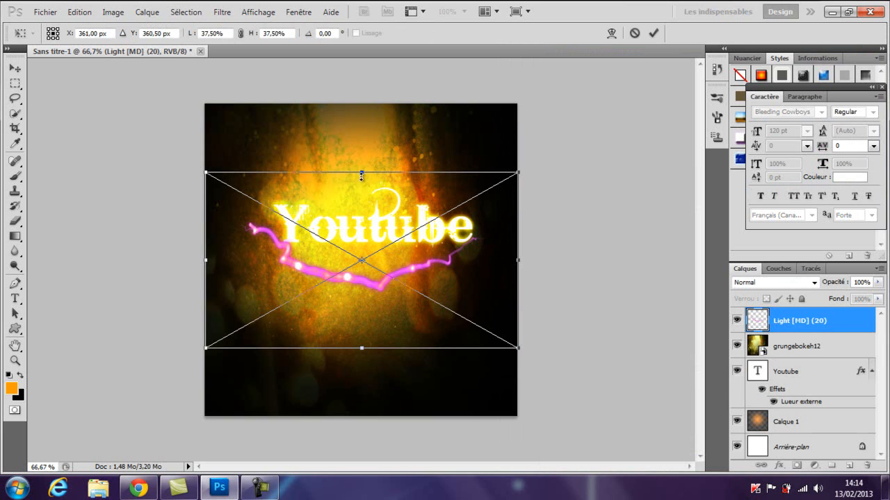
Step: Try the Superposition and Incrustation blend modes on the Light [MD] (20) layer, and cancel its placement
{"action": "left_click", "coordinate": [815, 282]}
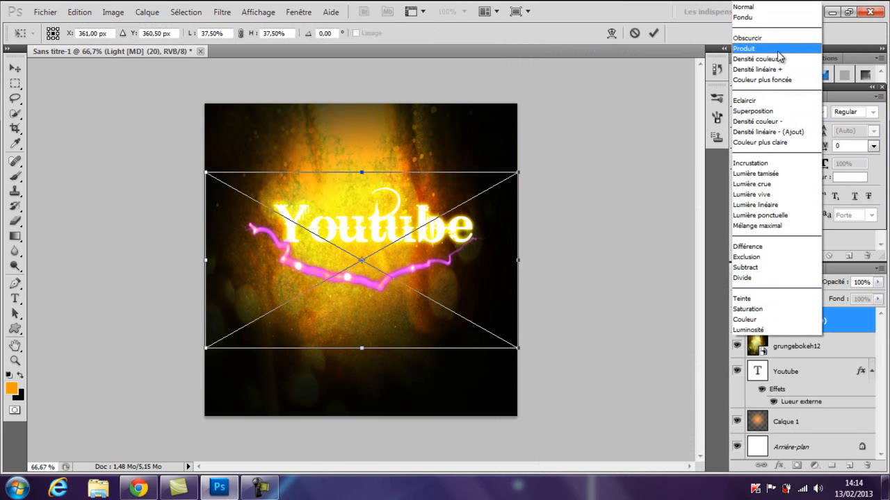
{"action": "left_click", "coordinate": [765, 162]}
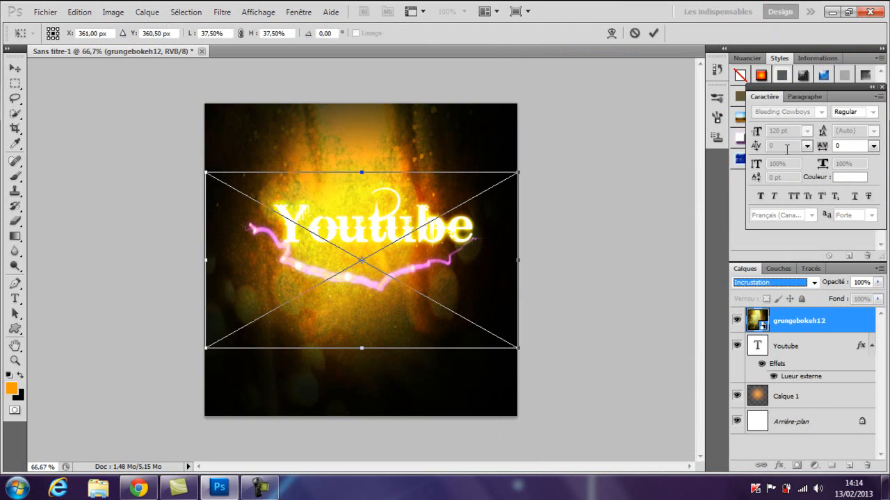
{"action": "right_click", "coordinate": [434, 241]}
{"action": "left_click", "coordinate": [473, 259]}
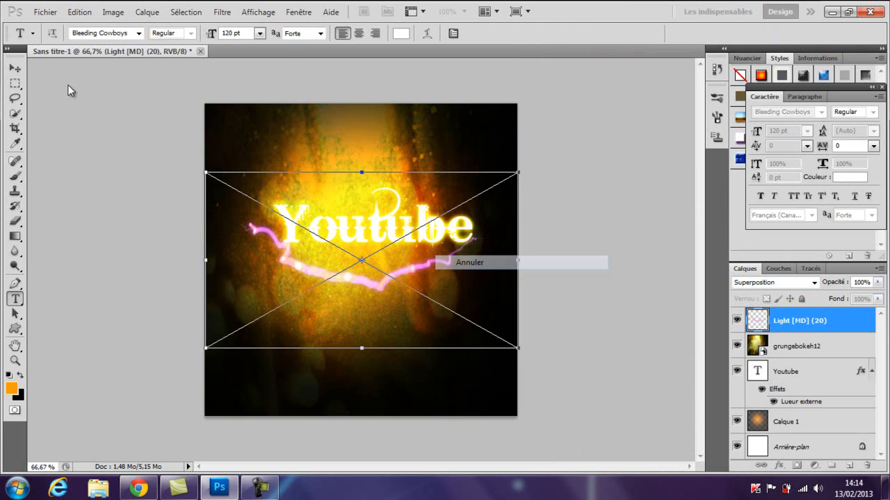
Step: Browse the GFX pack's Fumées, Eclairs, Logo gaming and Sparks folders for an image to import
{"action": "left_click", "coordinate": [45, 12]}
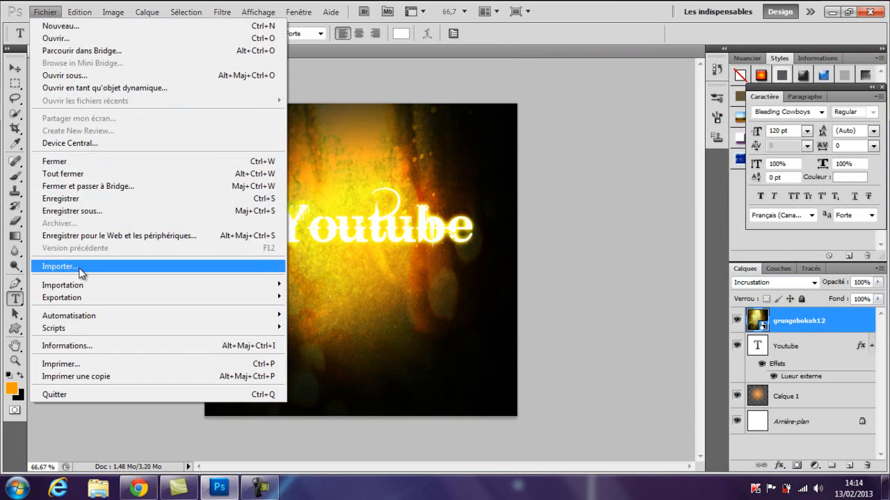
{"action": "left_click", "coordinate": [80, 262]}
{"action": "left_click", "coordinate": [769, 78]}
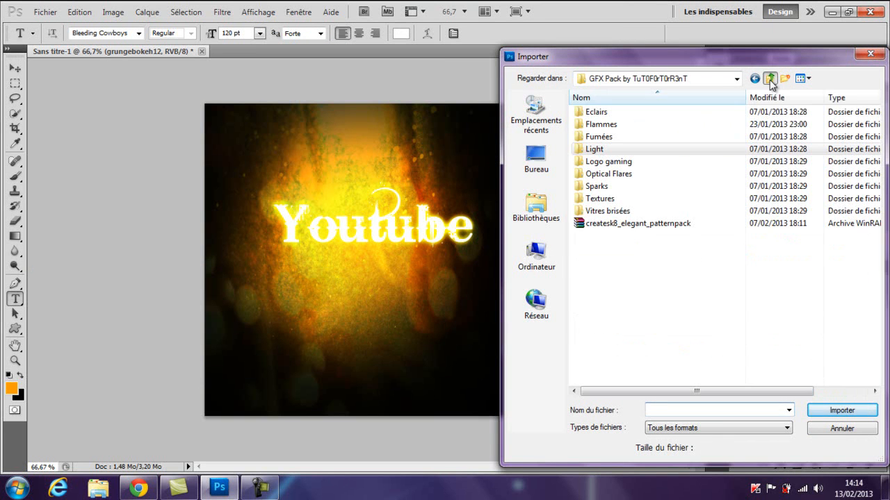
{"action": "double_click", "coordinate": [618, 138]}
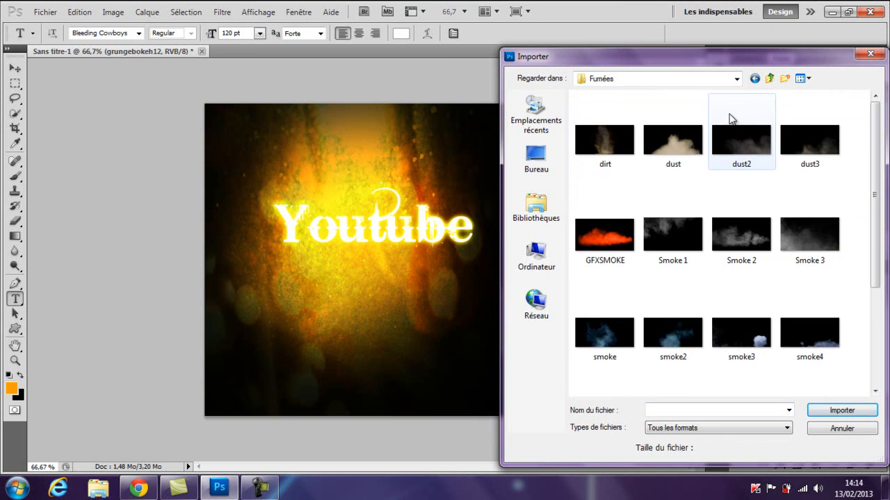
{"action": "left_click", "coordinate": [769, 78]}
{"action": "double_click", "coordinate": [640, 111]}
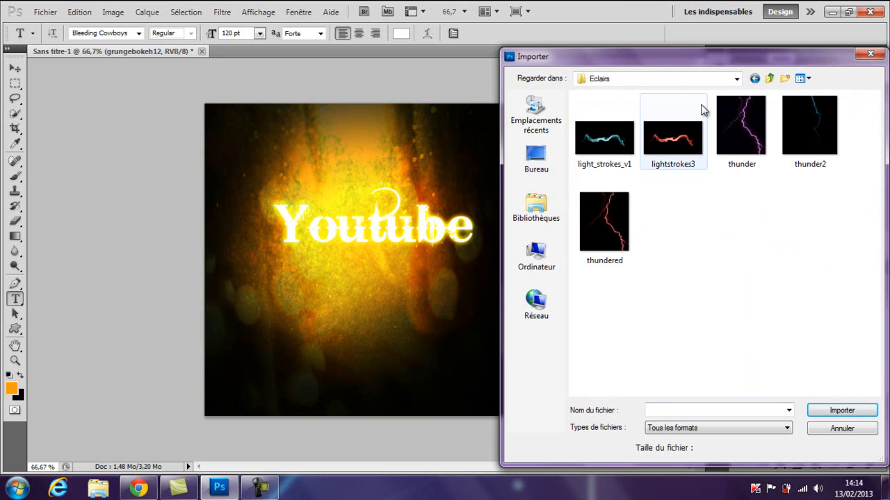
{"action": "left_click", "coordinate": [769, 78]}
{"action": "double_click", "coordinate": [636, 162]}
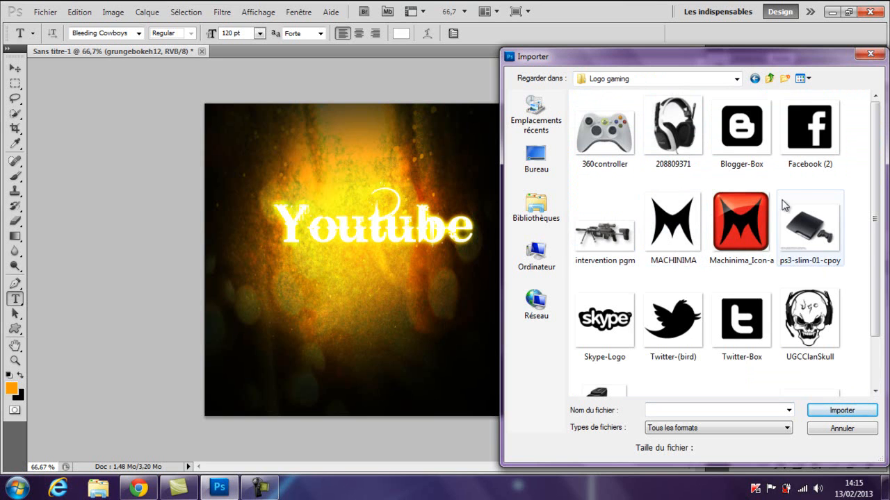
{"action": "mouse_move", "coordinate": [873, 132]}
{"action": "left_mouse_down"}
{"action": "mouse_move", "coordinate": [874, 161]}
{"action": "mouse_move", "coordinate": [873, 138]}
{"action": "left_mouse_up"}
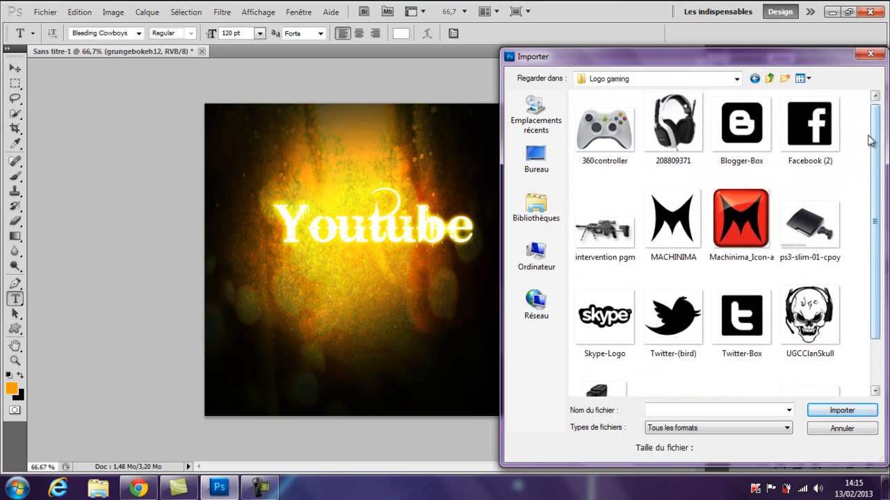
{"action": "left_click_drag", "start_coordinate": [877, 133], "coordinate": [876, 186]}
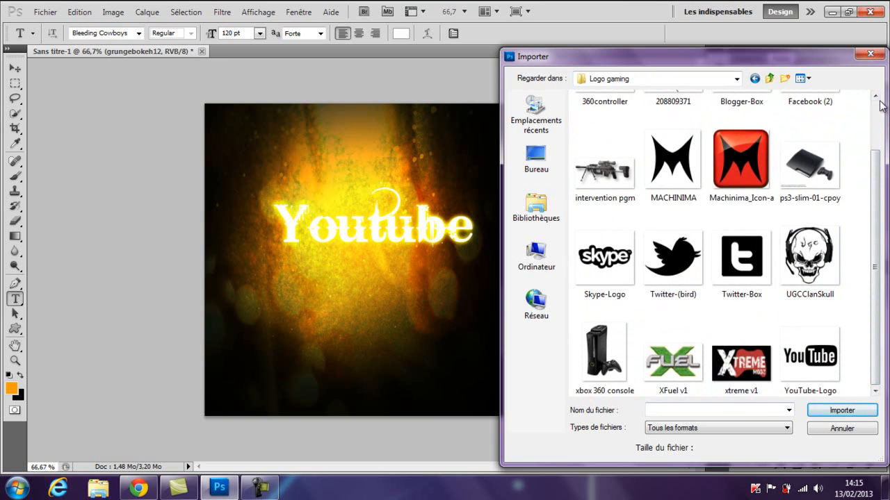
{"action": "left_click", "coordinate": [769, 78]}
{"action": "double_click", "coordinate": [609, 191]}
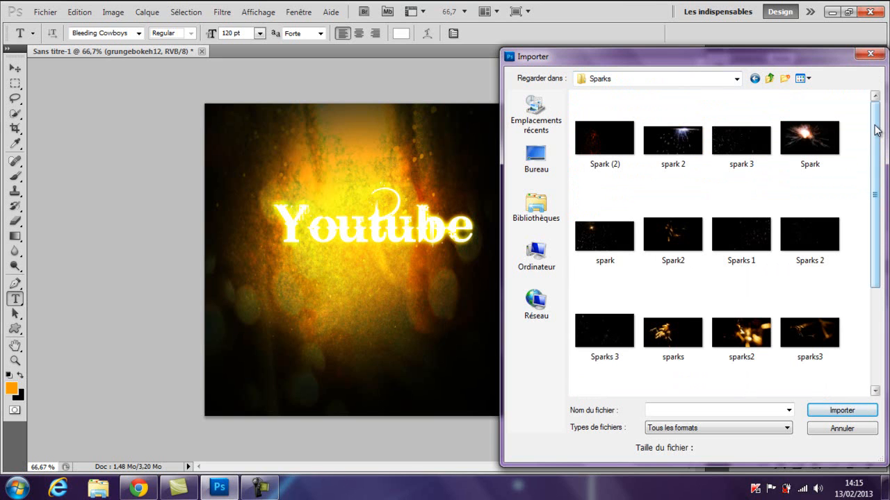
{"action": "left_click_drag", "start_coordinate": [877, 130], "coordinate": [855, 256]}
{"action": "left_click_drag", "start_coordinate": [862, 225], "coordinate": [878, 164]}
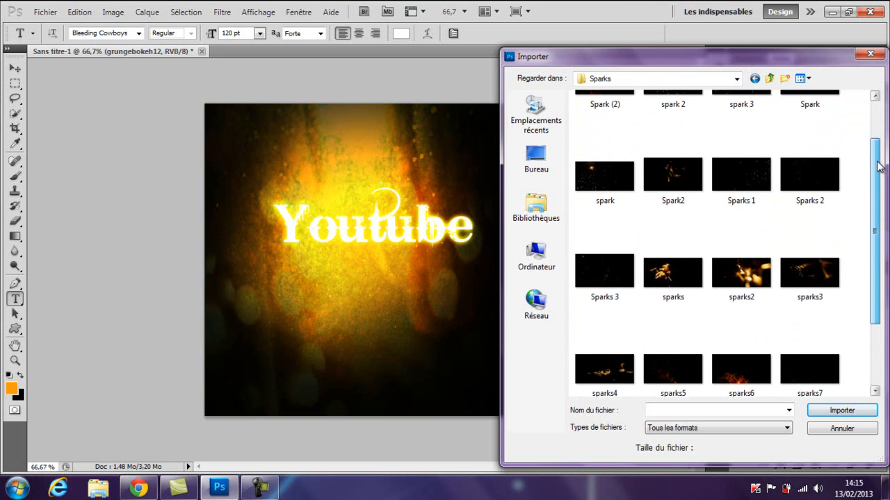
Step: Try placing the Flare (1) image from the Optical Flares folder, shifting it up to Y 319.50 px
{"action": "left_click", "coordinate": [773, 80]}
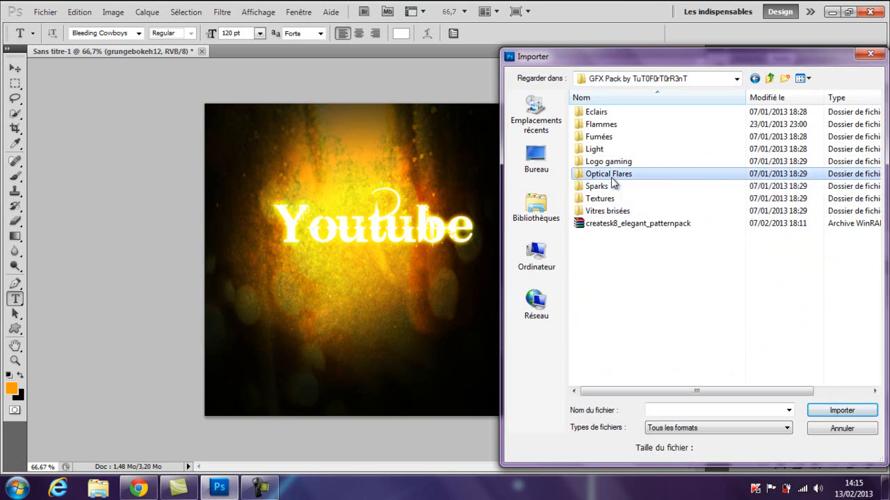
{"action": "double_click", "coordinate": [611, 176]}
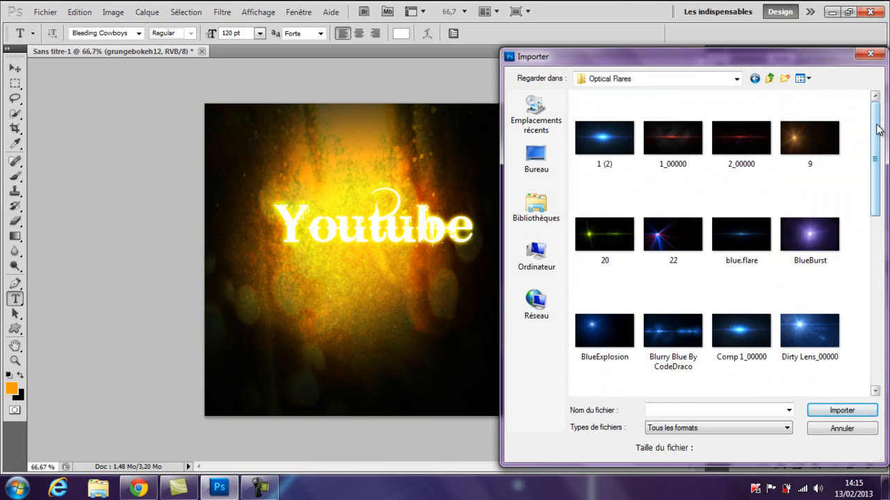
{"action": "left_click_drag", "start_coordinate": [879, 130], "coordinate": [860, 340]}
{"action": "left_click_drag", "start_coordinate": [859, 294], "coordinate": [862, 119]}
{"action": "scroll", "coordinate": [879, 160], "scroll_direction": "down", "scroll_amount": 3}
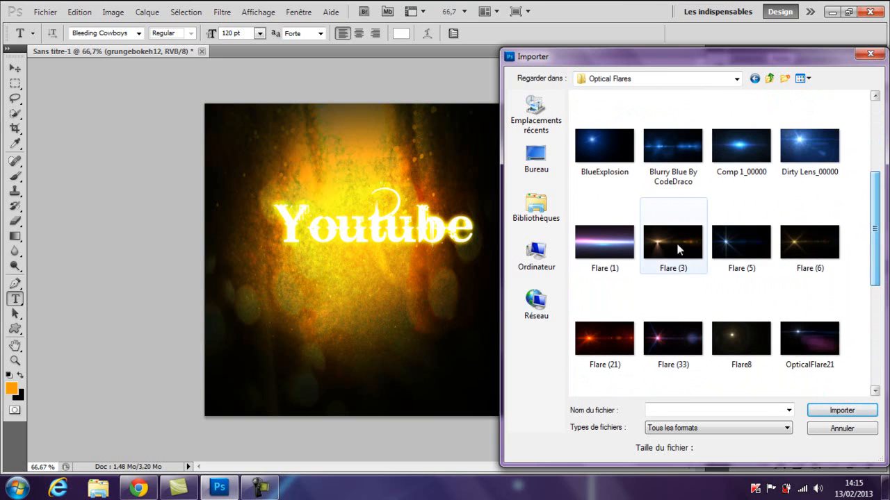
{"action": "double_click", "coordinate": [621, 238]}
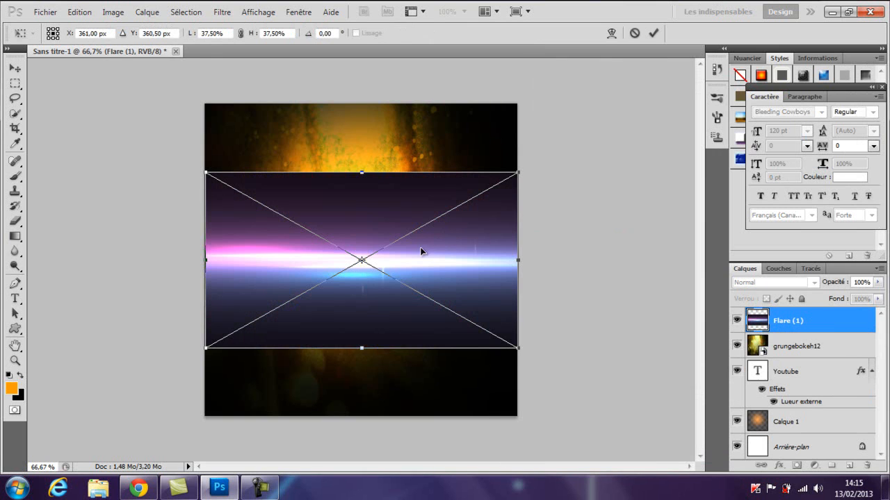
{"action": "left_click_drag", "start_coordinate": [362, 258], "coordinate": [362, 248]}
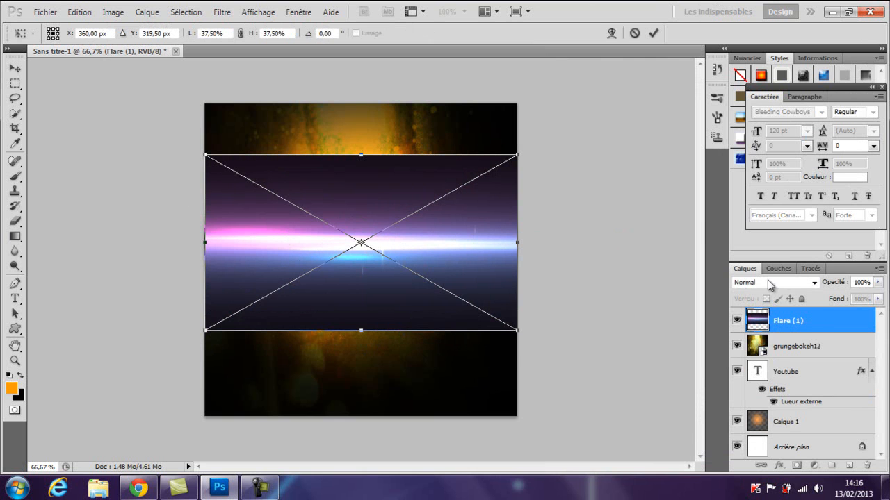
Step: Try the Superposition blend mode on the Flare (1) layer, and set it to Incrustation instead
{"action": "left_click", "coordinate": [814, 283]}
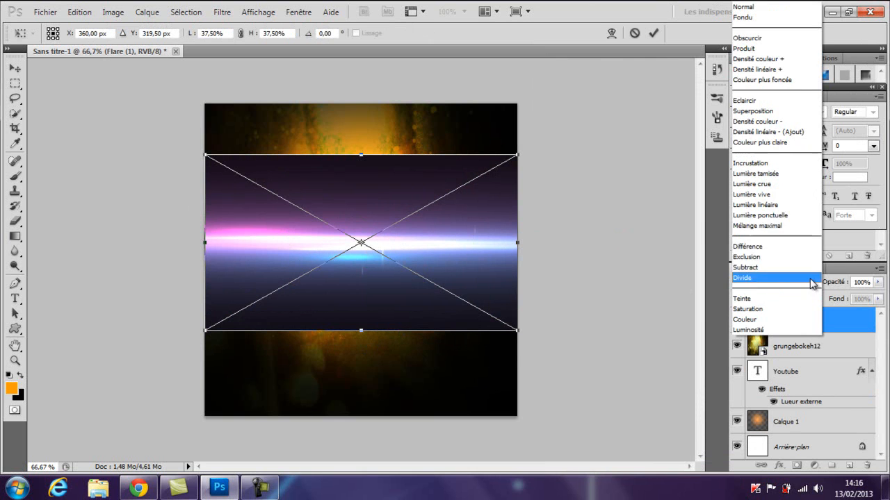
{"action": "left_click", "coordinate": [759, 109]}
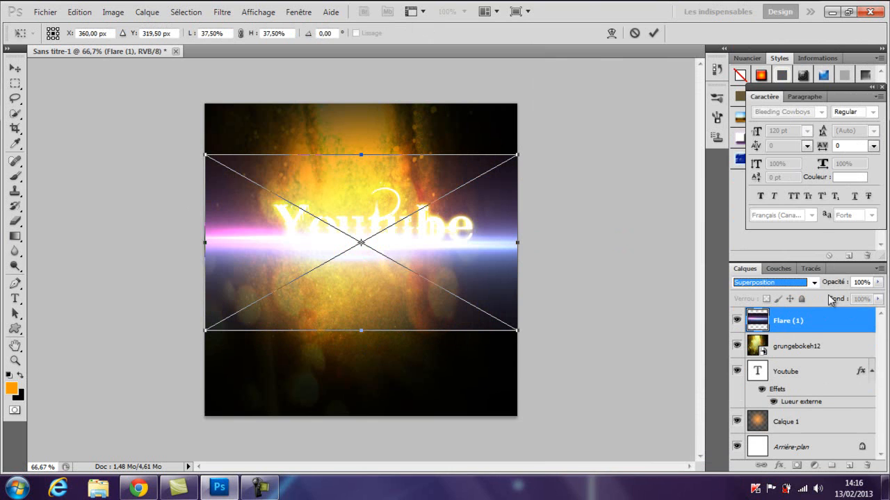
{"action": "left_click", "coordinate": [812, 283]}
{"action": "left_click", "coordinate": [767, 163]}
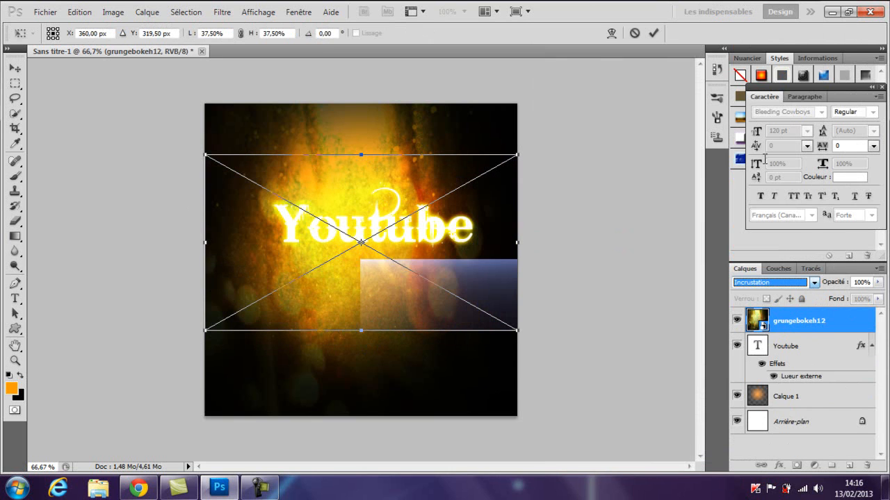
Step: Try stretching Flare (1) vertically over the full canvas, at 66.67% height, and cancel its placement
{"action": "left_click_drag", "start_coordinate": [347, 256], "coordinate": [349, 240]}
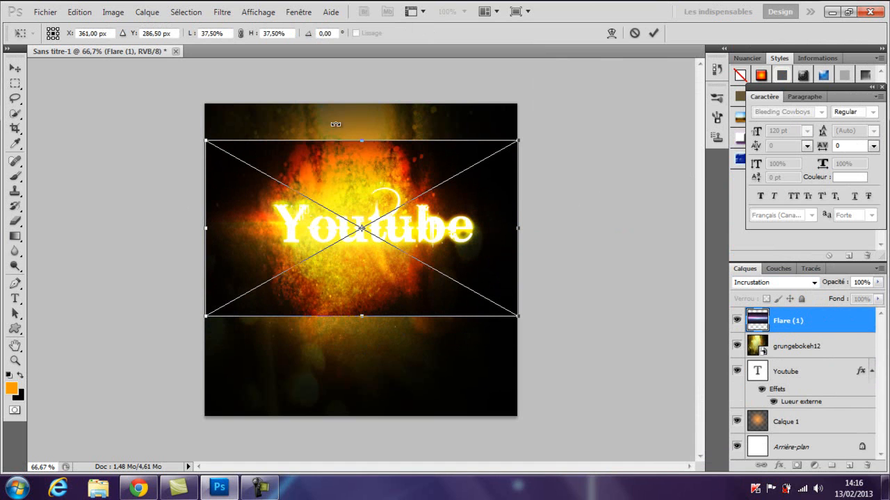
{"action": "left_click_drag", "start_coordinate": [366, 128], "coordinate": [372, 110]}
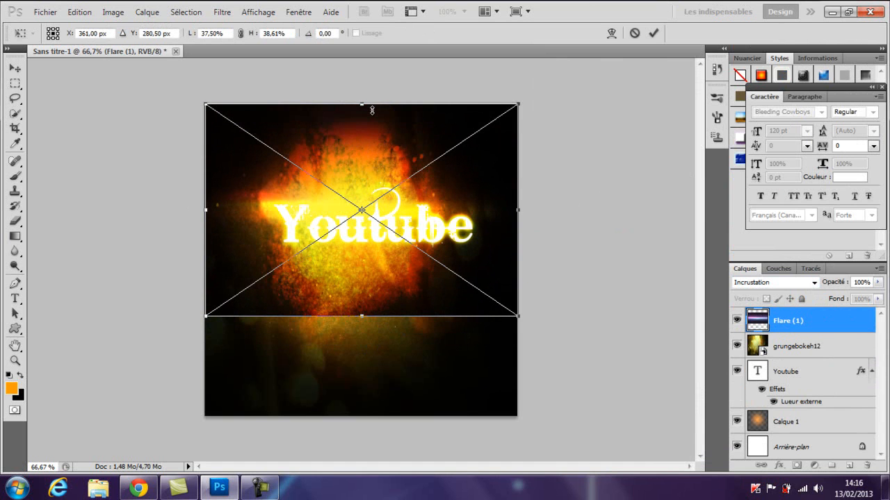
{"action": "left_click_drag", "start_coordinate": [361, 325], "coordinate": [366, 421]}
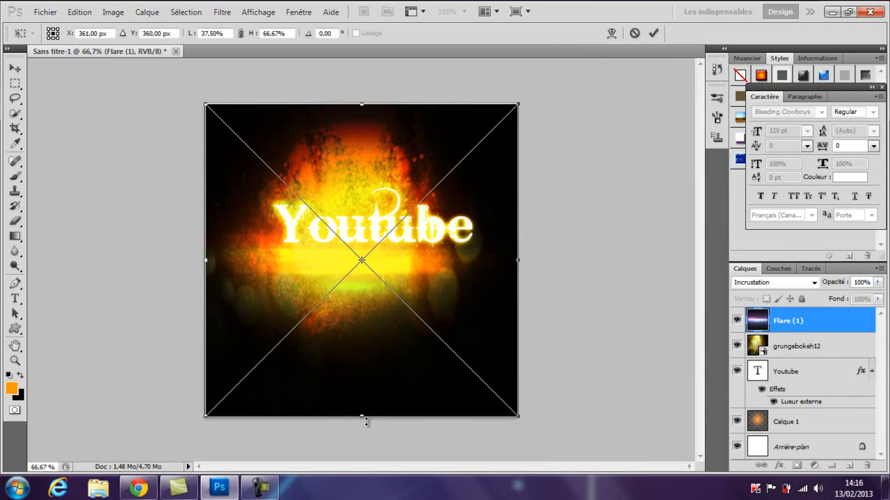
{"action": "right_click", "coordinate": [366, 280]}
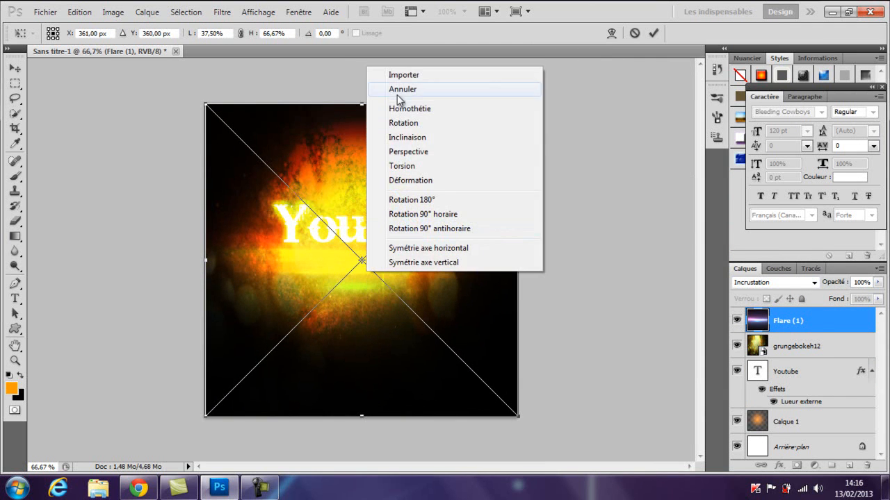
{"action": "left_click", "coordinate": [398, 89]}
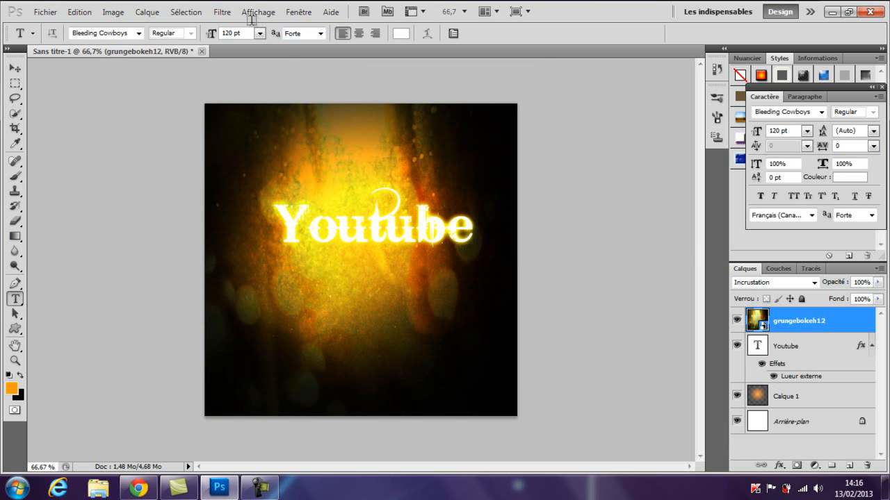
{"action": "left_click", "coordinate": [44, 12]}
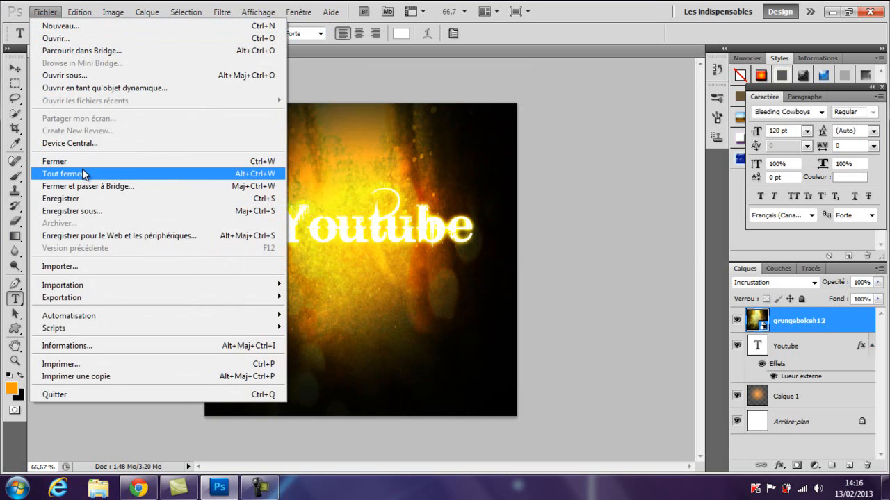
{"action": "left_click", "coordinate": [458, 75]}
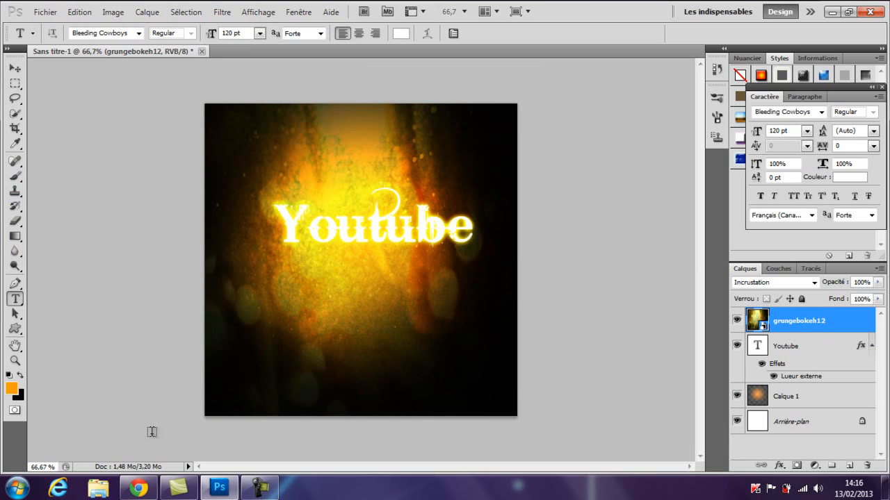
Step: Switch to Chrome and open dafont.com in a new tab
{"action": "left_click", "coordinate": [137, 489]}
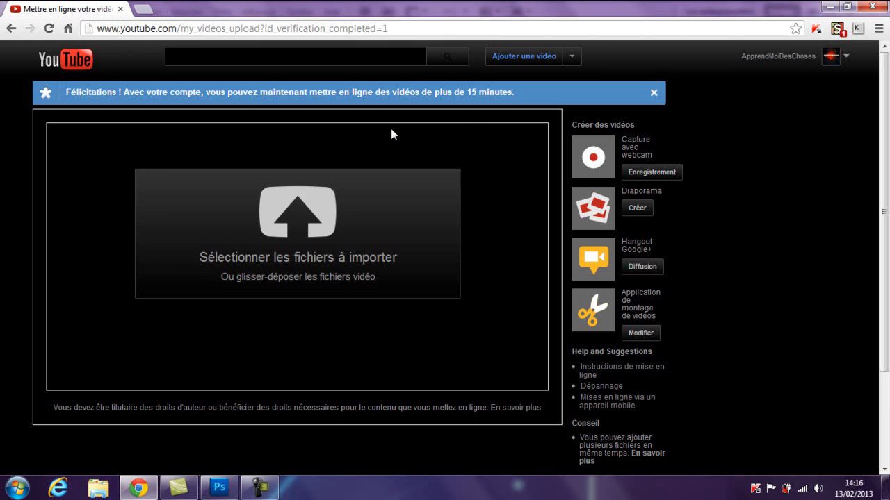
{"action": "left_click", "coordinate": [143, 11]}
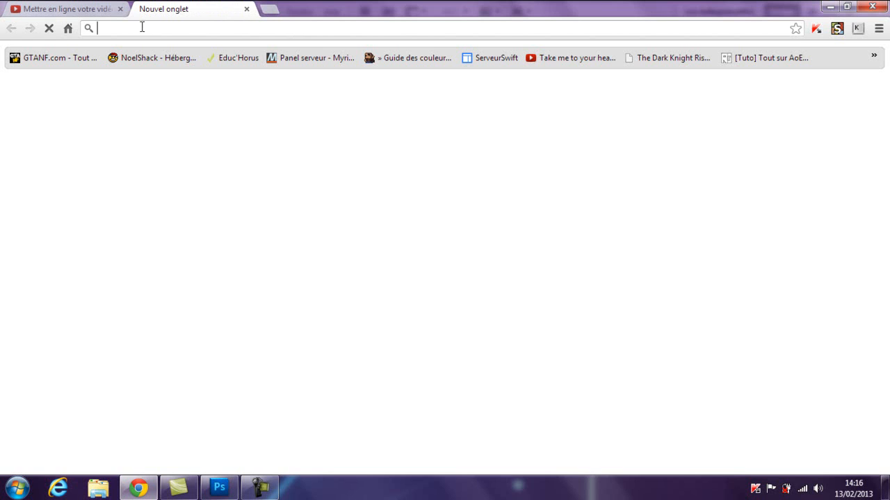
{"action": "type", "text": "dafon"}
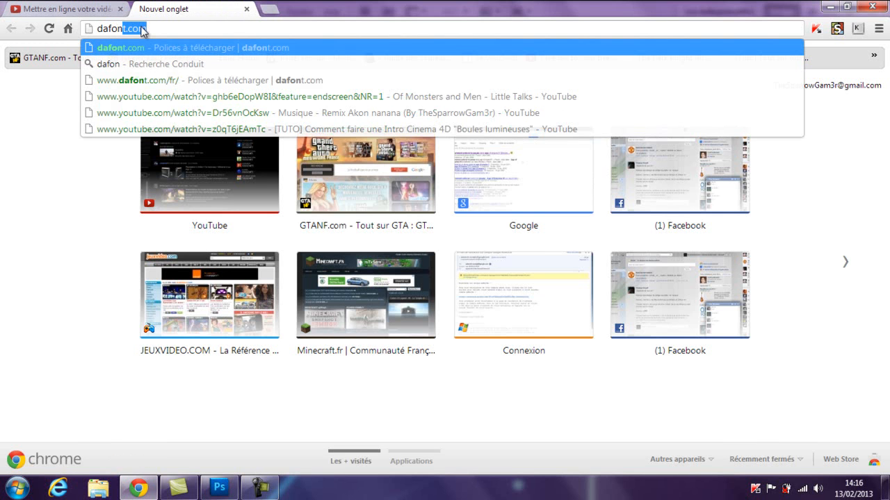
{"action": "type", "text": "t"}
{"action": "key", "text": "Return"}
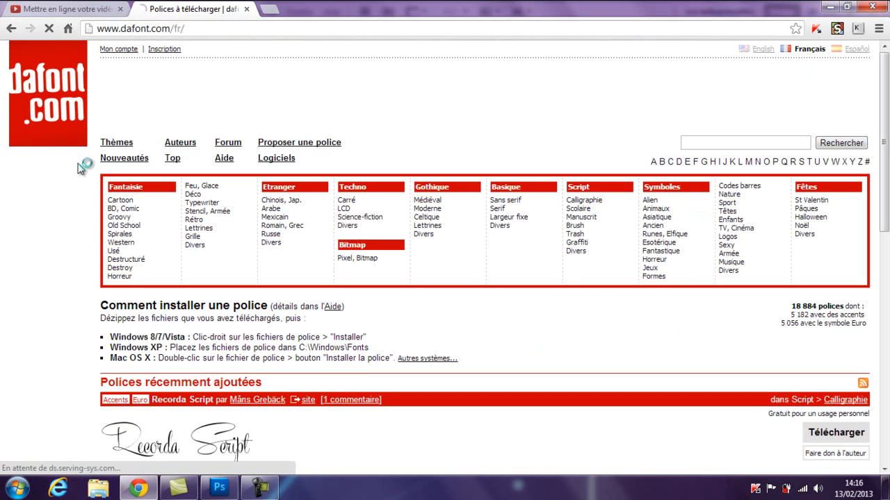
Step: Look through the recently added fonts on the dafont.com home page
{"action": "scroll", "coordinate": [221, 217], "scroll_direction": "down", "scroll_amount": 4}
{"action": "scroll", "coordinate": [221, 217], "scroll_direction": "down", "scroll_amount": 2}
{"action": "scroll", "coordinate": [252, 388], "scroll_direction": "down", "scroll_amount": 3}
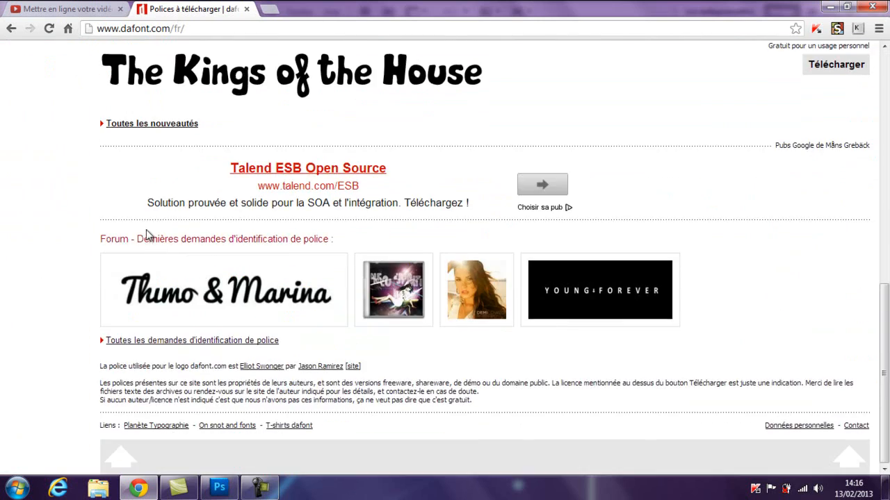
Step: Open the Western category under Fantaisie and look through its first page of fonts
{"action": "scroll", "coordinate": [145, 223], "scroll_direction": "up", "scroll_amount": 8}
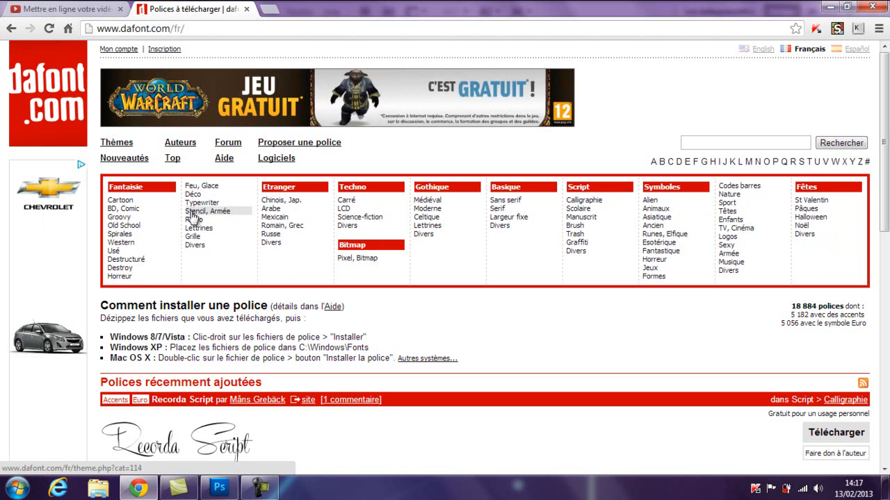
{"action": "left_click", "coordinate": [139, 245]}
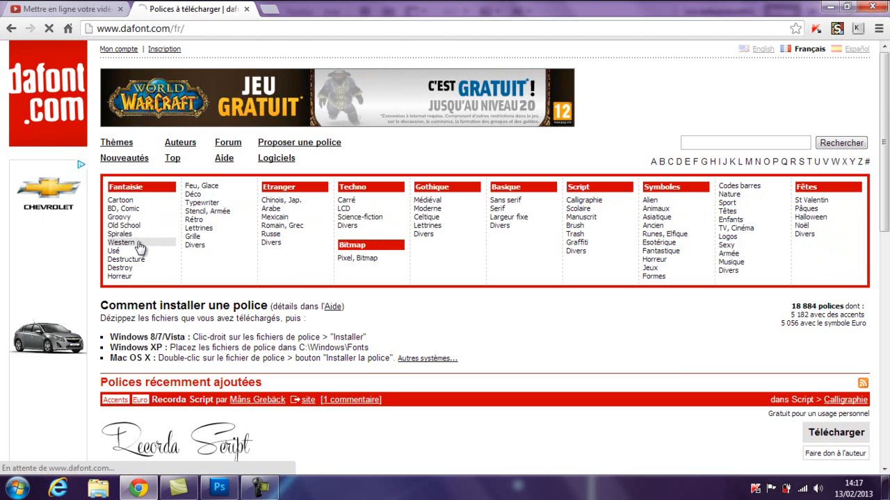
{"action": "scroll", "coordinate": [139, 245], "scroll_direction": "down", "scroll_amount": 3}
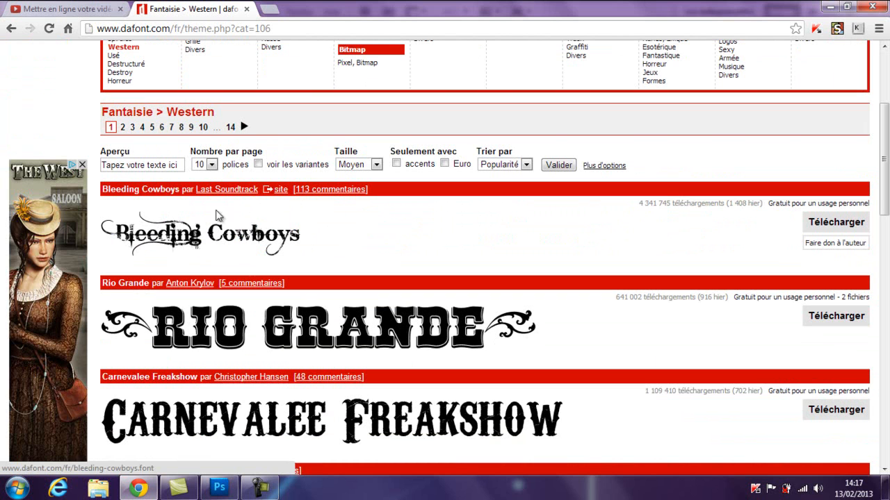
{"action": "scroll", "coordinate": [174, 174], "scroll_direction": "up", "scroll_amount": 1}
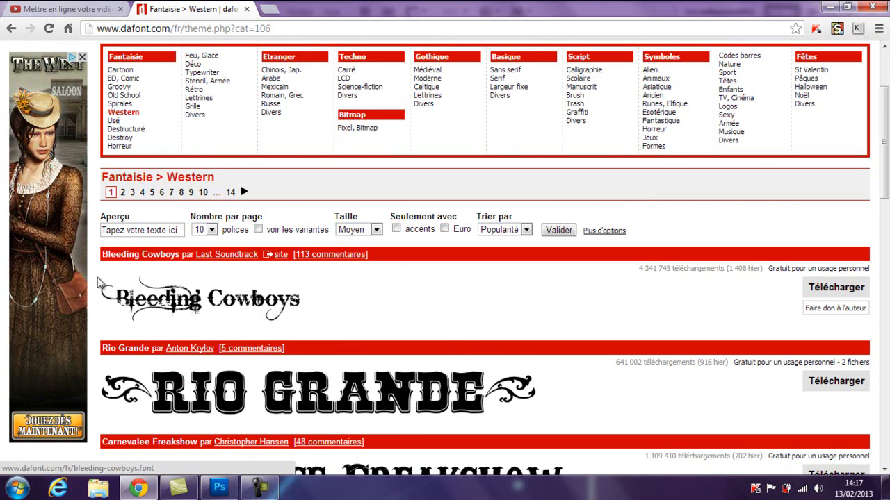
{"action": "scroll", "coordinate": [185, 264], "scroll_direction": "down", "scroll_amount": 9}
{"action": "scroll", "coordinate": [188, 238], "scroll_direction": "down", "scroll_amount": 5}
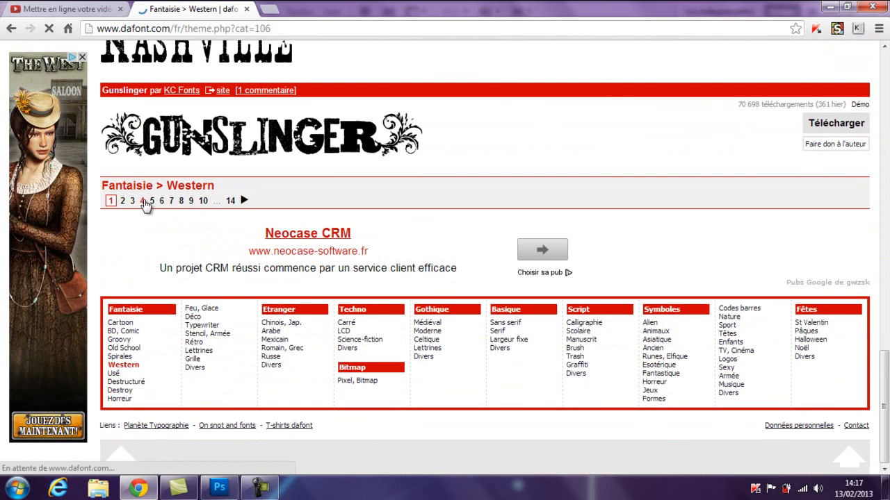
Step: Open page 4 of the Western category and look through its fonts
{"action": "left_click", "coordinate": [143, 201]}
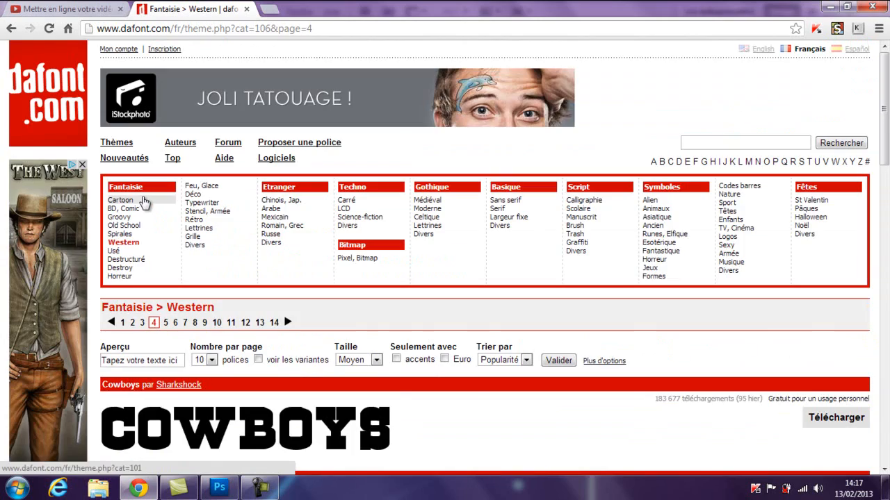
{"action": "scroll", "coordinate": [142, 201], "scroll_direction": "down", "scroll_amount": 10}
{"action": "scroll", "coordinate": [142, 201], "scroll_direction": "down", "scroll_amount": 3}
Step: Open the Feu, Glace category under Fantaisie and look through its first page of fonts
{"action": "scroll", "coordinate": [143, 200], "scroll_direction": "up", "scroll_amount": 8}
{"action": "scroll", "coordinate": [146, 199], "scroll_direction": "up", "scroll_amount": 6}
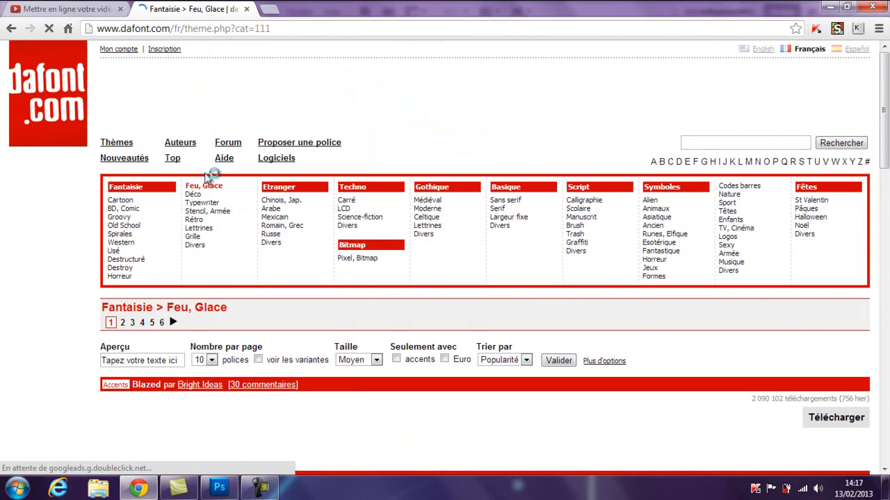
{"action": "scroll", "coordinate": [201, 209], "scroll_direction": "down", "scroll_amount": 5}
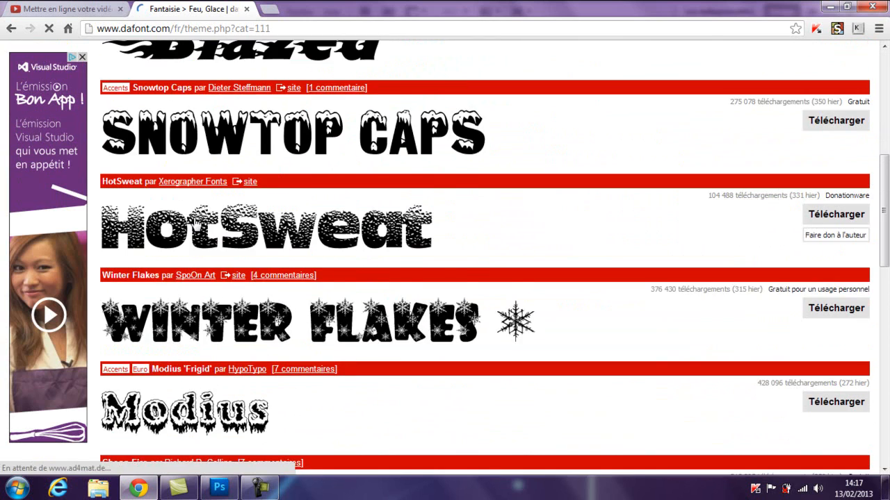
{"action": "scroll", "coordinate": [197, 224], "scroll_direction": "down", "scroll_amount": 4}
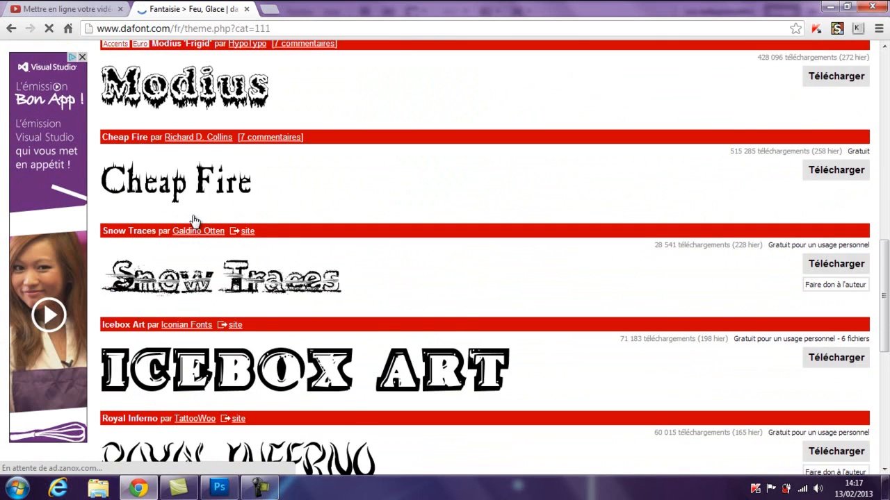
{"action": "scroll", "coordinate": [197, 221], "scroll_direction": "down", "scroll_amount": 4}
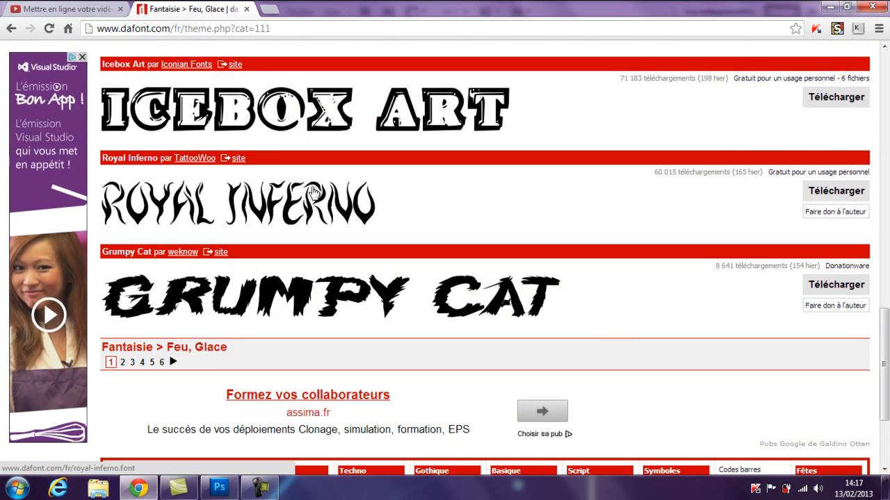
{"action": "scroll", "coordinate": [154, 208], "scroll_direction": "down", "scroll_amount": 3}
Step: Open page 6 of the Feu, Glace category and look through its fonts
{"action": "left_click", "coordinate": [167, 233]}
{"action": "scroll", "coordinate": [167, 233], "scroll_direction": "down", "scroll_amount": 3}
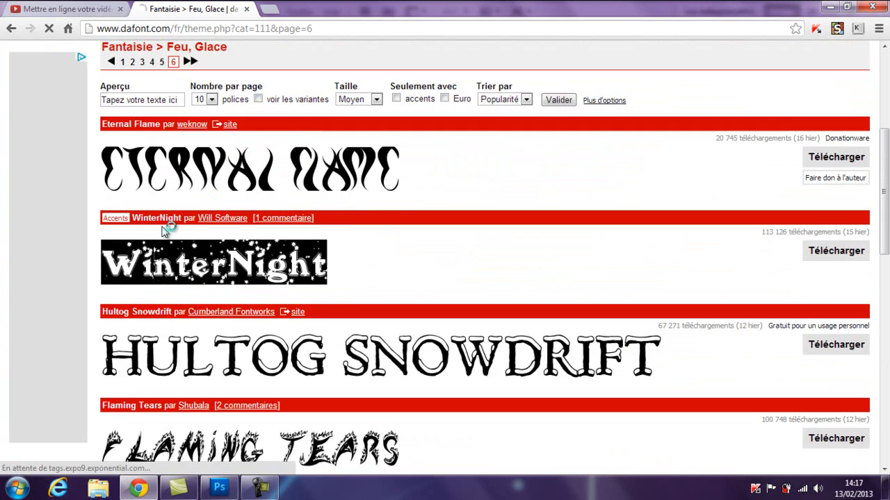
{"action": "scroll", "coordinate": [164, 232], "scroll_direction": "down", "scroll_amount": 2}
{"action": "scroll", "coordinate": [113, 226], "scroll_direction": "down", "scroll_amount": 5}
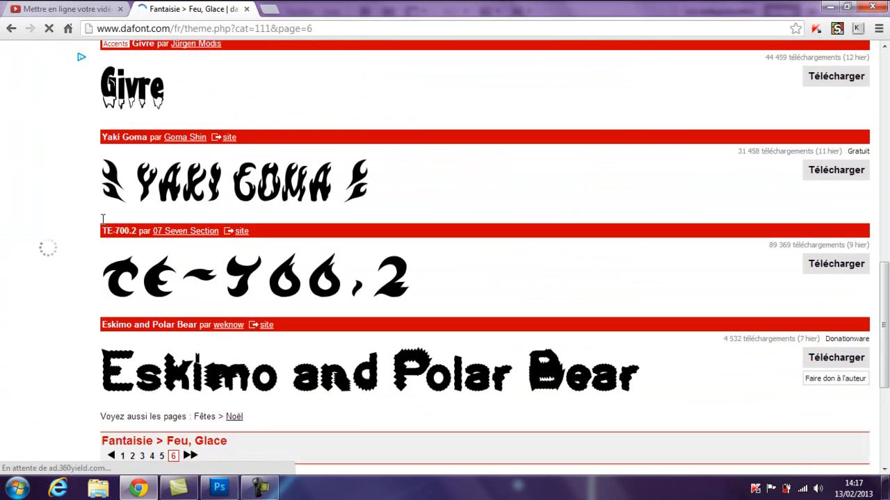
Step: Open the Graffiti category under Script and look through its first page of fonts
{"action": "scroll", "coordinate": [103, 219], "scroll_direction": "up", "scroll_amount": 10}
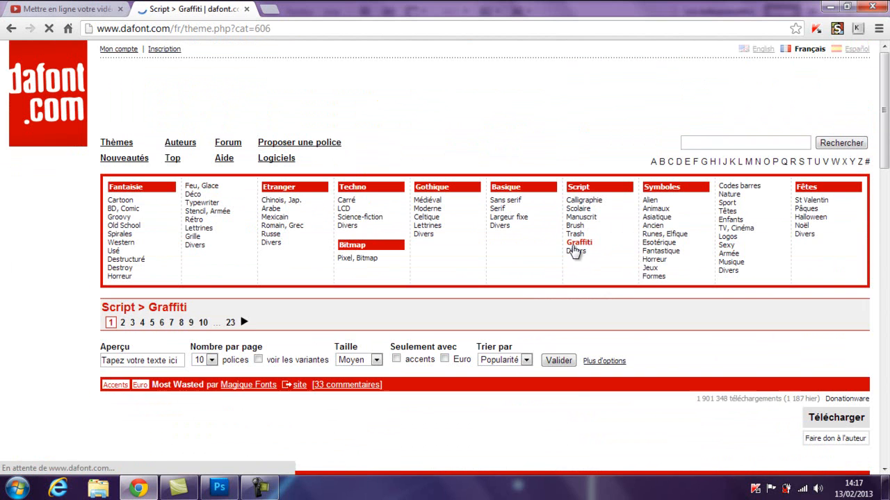
{"action": "scroll", "coordinate": [285, 212], "scroll_direction": "down", "scroll_amount": 3}
{"action": "scroll", "coordinate": [278, 212], "scroll_direction": "down", "scroll_amount": 3}
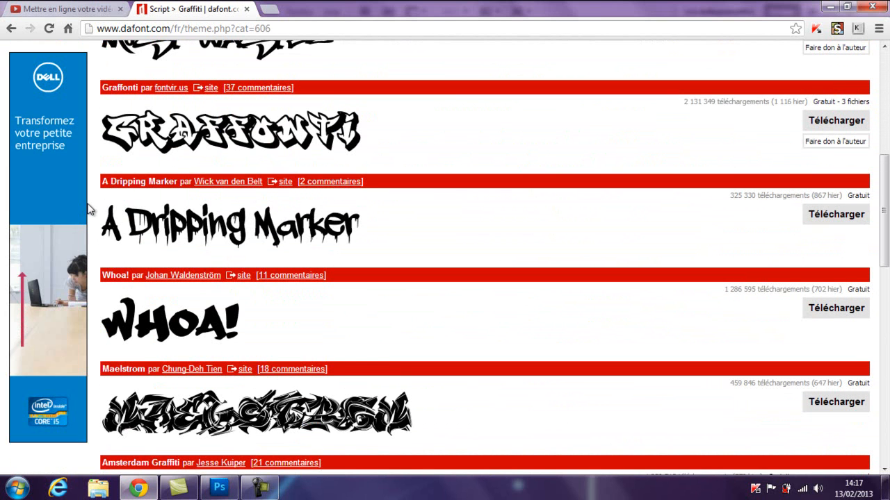
{"action": "scroll", "coordinate": [90, 210], "scroll_direction": "down", "scroll_amount": 3}
{"action": "scroll", "coordinate": [90, 210], "scroll_direction": "down", "scroll_amount": 4}
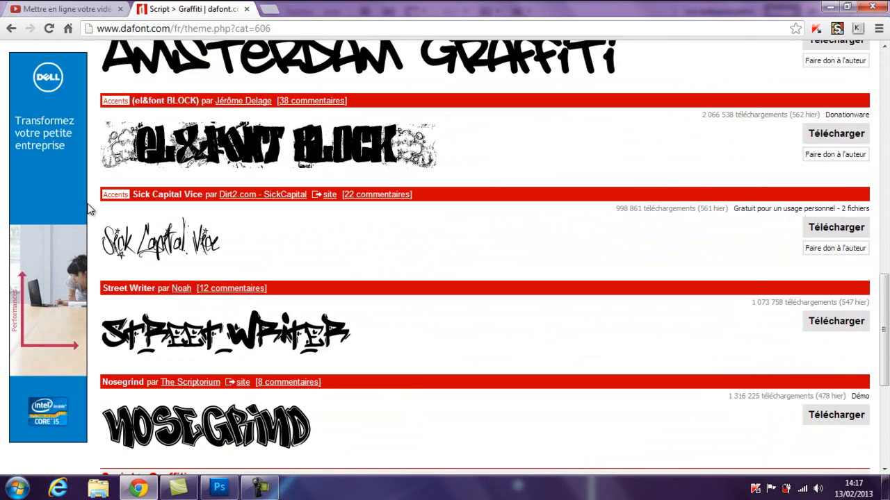
Step: Open the Sexy category under Symboles and look through its first fonts
{"action": "scroll", "coordinate": [91, 210], "scroll_direction": "up", "scroll_amount": 10}
{"action": "right_click", "coordinate": [307, 194]}
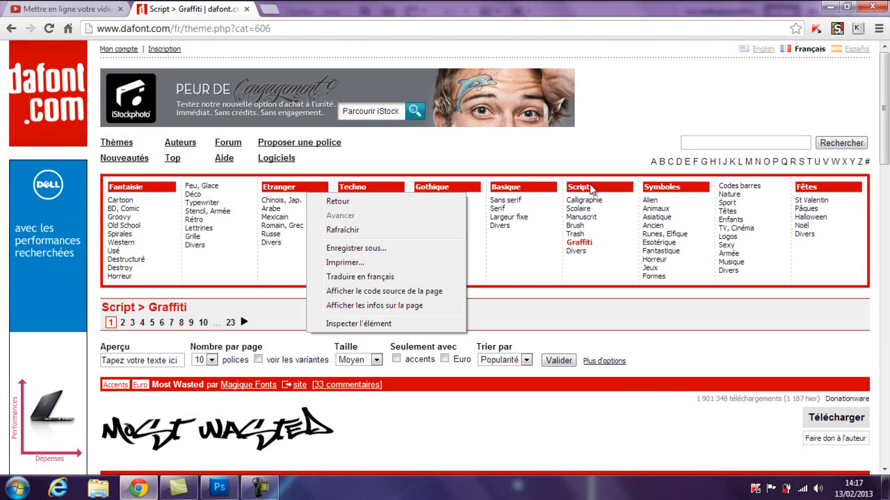
{"action": "left_click", "coordinate": [873, 214]}
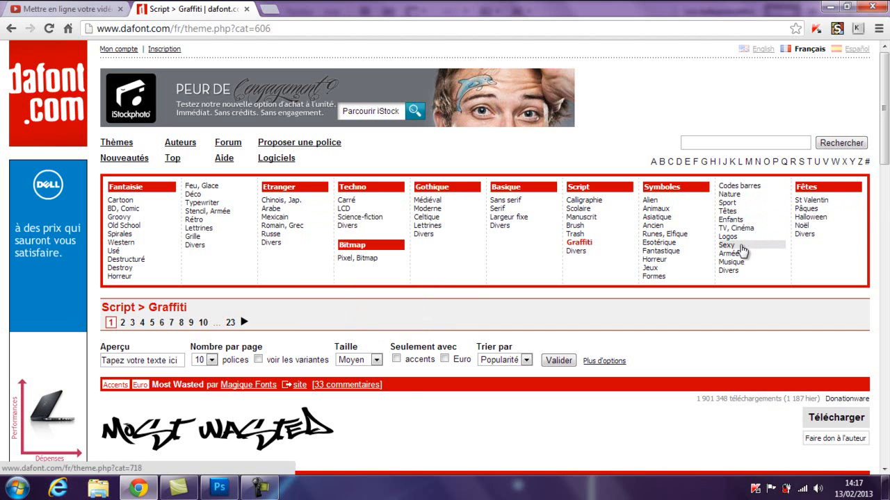
{"action": "scroll", "coordinate": [322, 221], "scroll_direction": "down", "scroll_amount": 2}
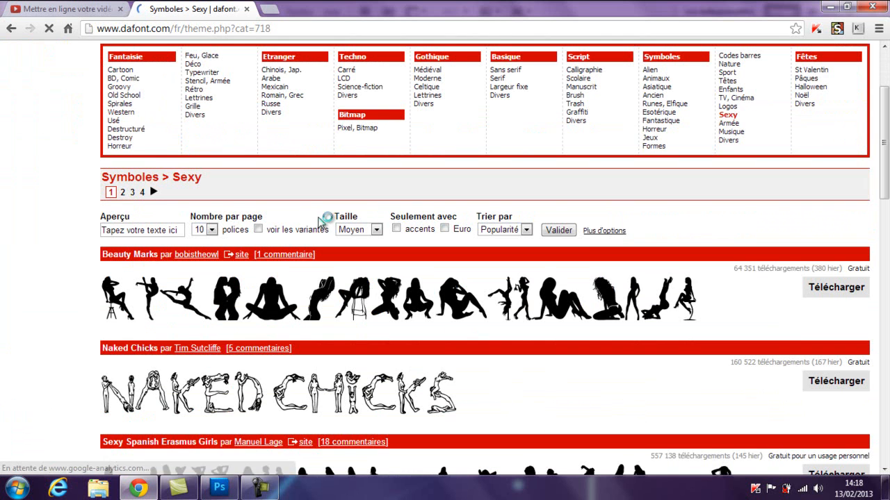
{"action": "scroll", "coordinate": [62, 217], "scroll_direction": "down", "scroll_amount": 2}
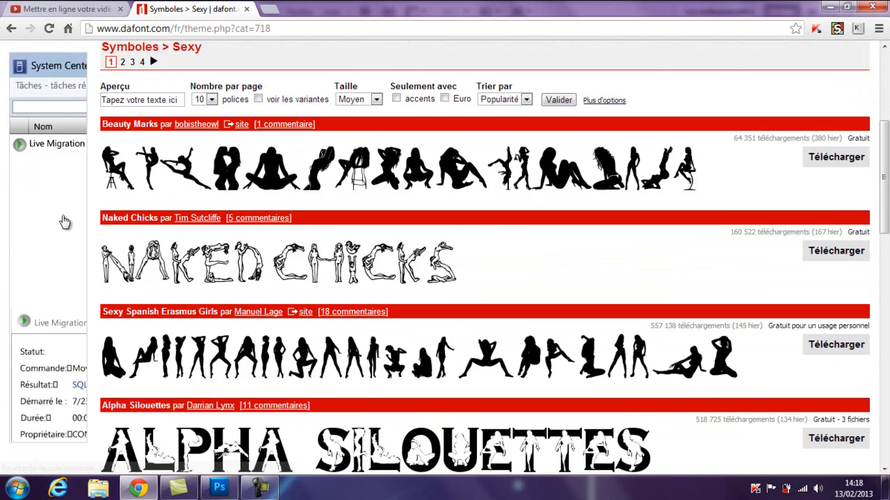
Step: Open the Destructuré category under Fantaisie and look through its first page of fonts
{"action": "scroll", "coordinate": [63, 217], "scroll_direction": "up", "scroll_amount": 2}
{"action": "scroll", "coordinate": [64, 221], "scroll_direction": "up", "scroll_amount": 2}
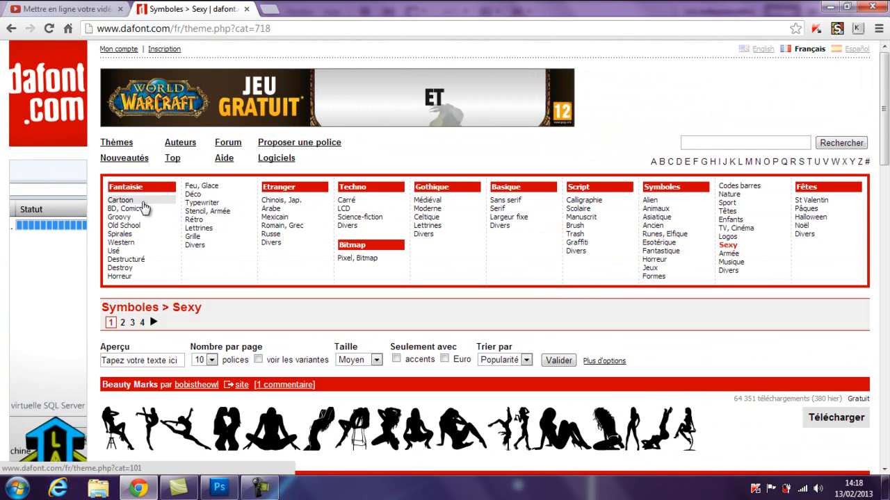
{"action": "left_click", "coordinate": [149, 261]}
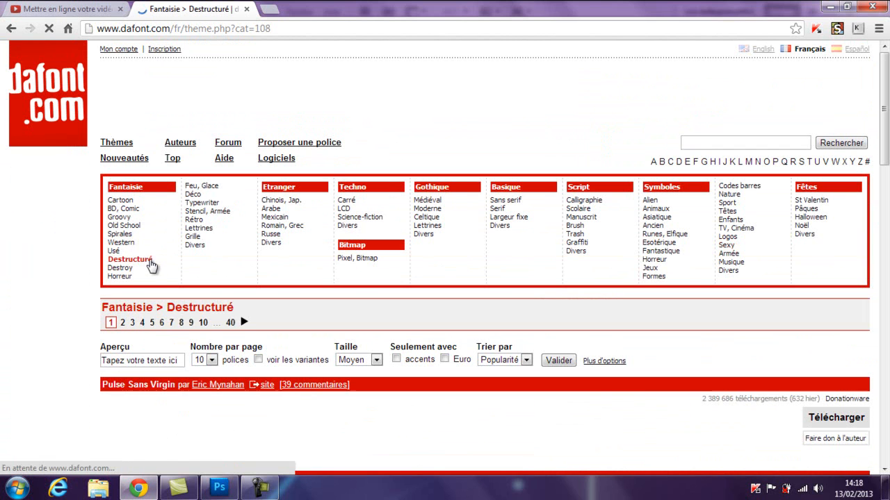
{"action": "scroll", "coordinate": [150, 263], "scroll_direction": "down", "scroll_amount": 3}
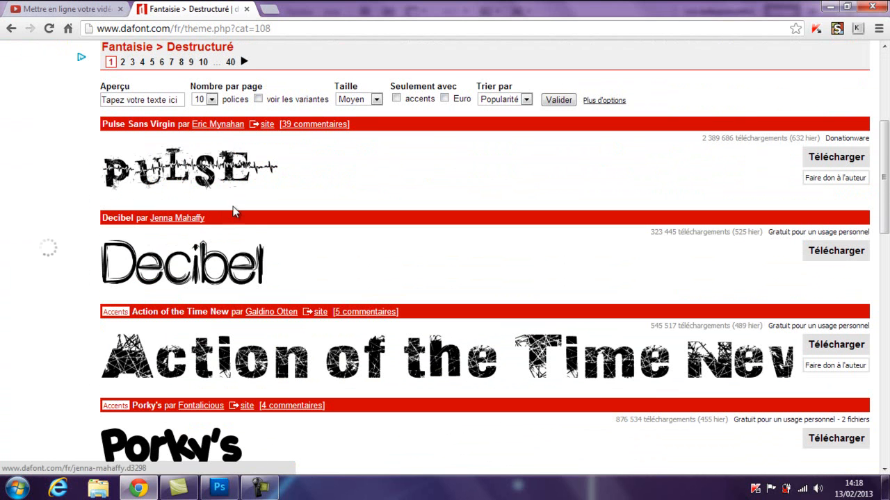
{"action": "scroll", "coordinate": [421, 267], "scroll_direction": "down", "scroll_amount": 3}
{"action": "scroll", "coordinate": [424, 266], "scroll_direction": "down", "scroll_amount": 4}
{"action": "scroll", "coordinate": [424, 264], "scroll_direction": "down", "scroll_amount": 6}
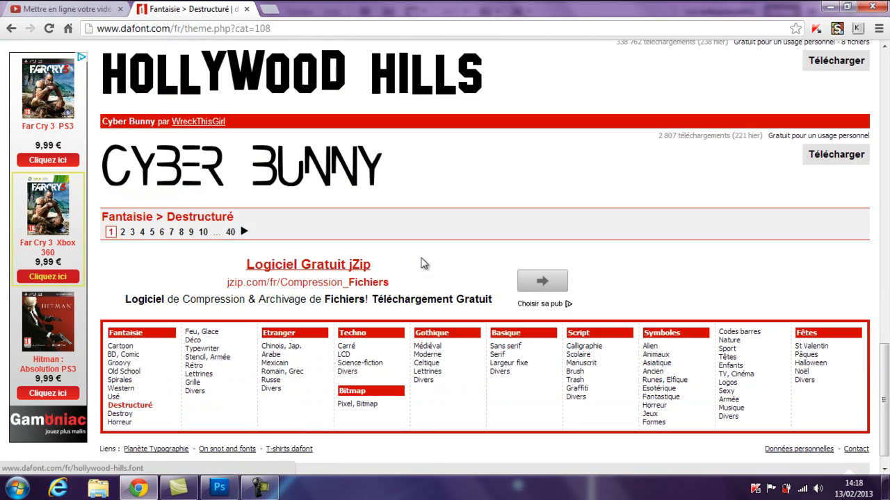
Step: Look through the fonts on page 6 and then page 5 of the Destructuré category
{"action": "left_click", "coordinate": [162, 233]}
{"action": "scroll", "coordinate": [164, 233], "scroll_direction": "down", "scroll_amount": 2}
{"action": "scroll", "coordinate": [162, 233], "scroll_direction": "down", "scroll_amount": 13}
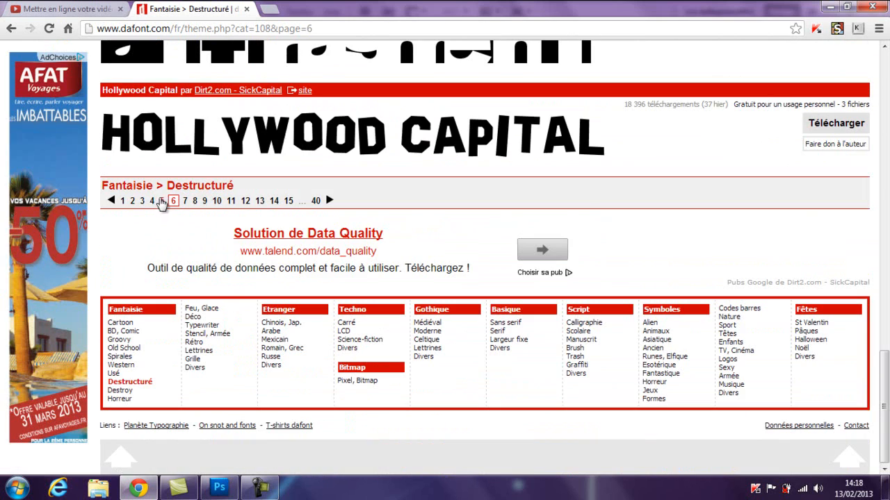
{"action": "scroll", "coordinate": [160, 205], "scroll_direction": "down", "scroll_amount": 6}
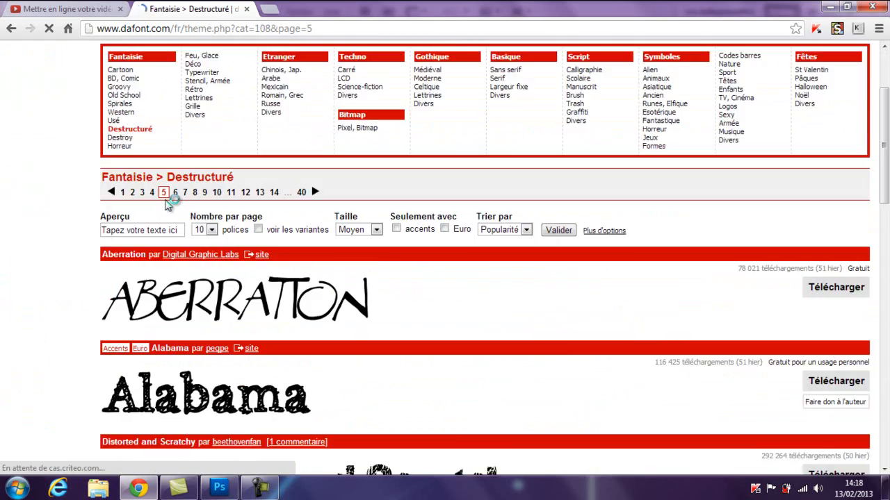
{"action": "scroll", "coordinate": [159, 222], "scroll_direction": "down", "scroll_amount": 1}
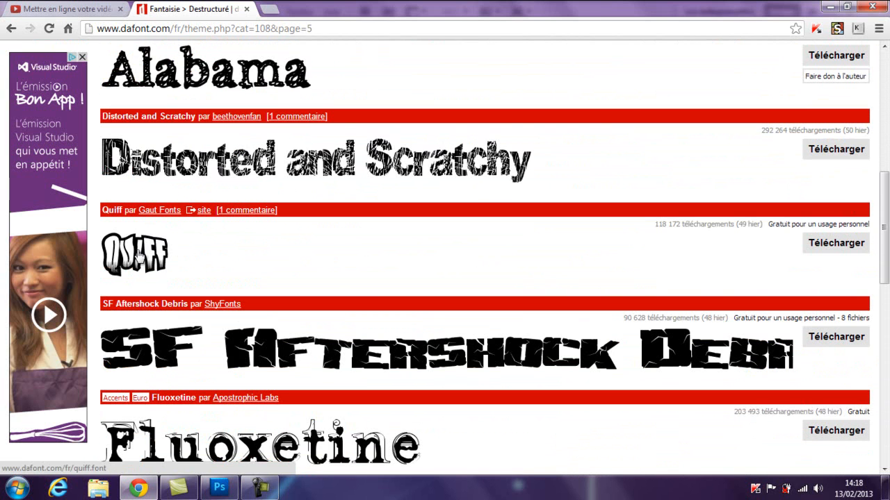
Step: Open the Quiff font's page, look over its character set and download the font
{"action": "left_click", "coordinate": [137, 263]}
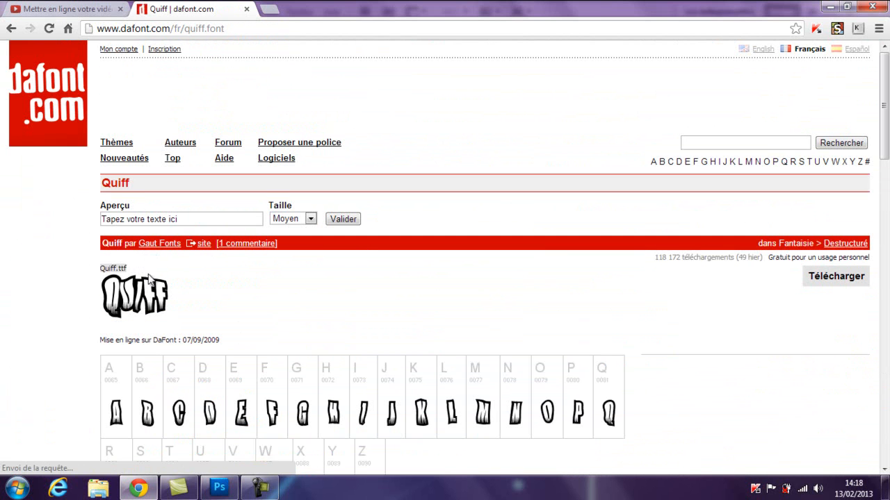
{"action": "scroll", "coordinate": [50, 265], "scroll_direction": "down", "scroll_amount": 3}
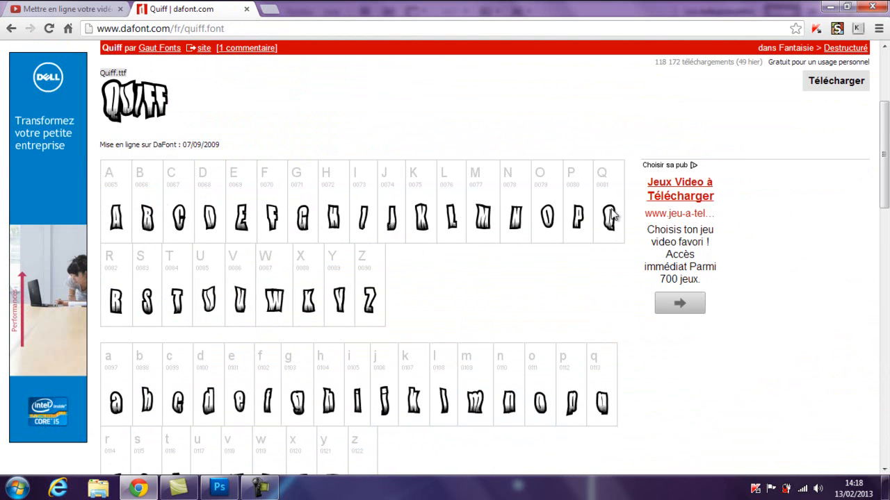
{"action": "scroll", "coordinate": [477, 218], "scroll_direction": "down", "scroll_amount": 4}
{"action": "scroll", "coordinate": [383, 207], "scroll_direction": "up", "scroll_amount": 5}
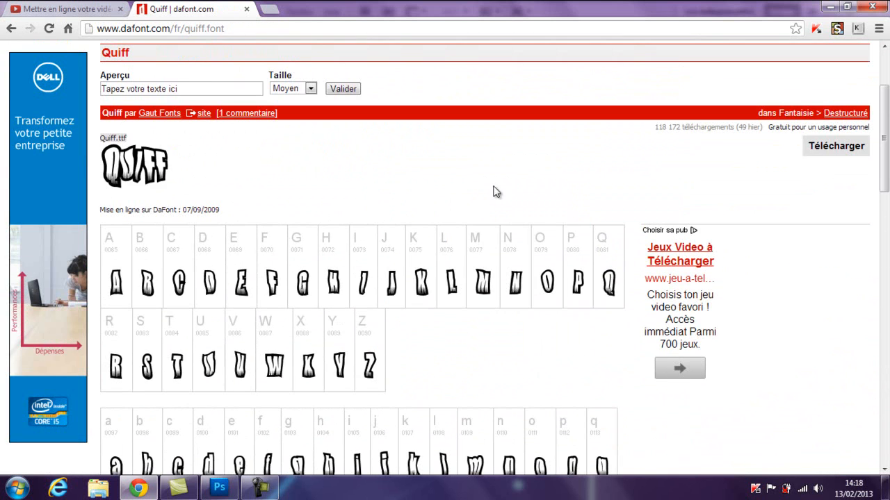
{"action": "left_click", "coordinate": [820, 143]}
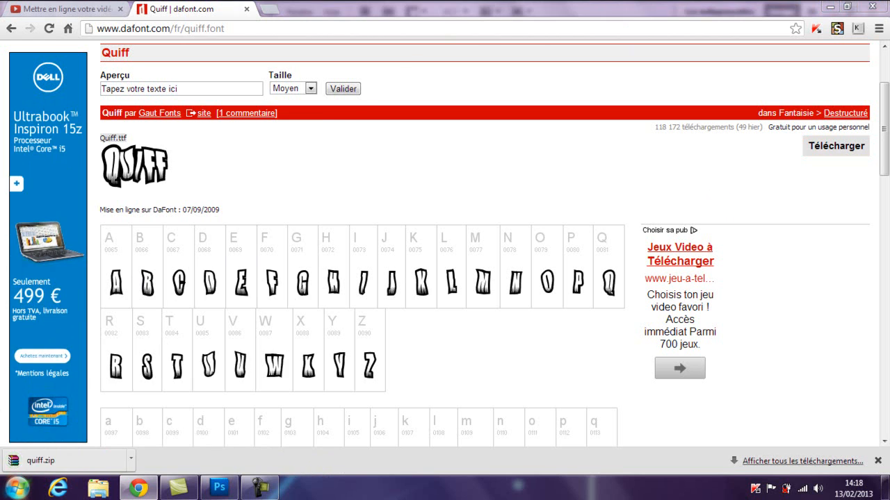
Step: Try searching the computer for "font" from the Windows search
{"action": "left_click", "coordinate": [18, 488]}
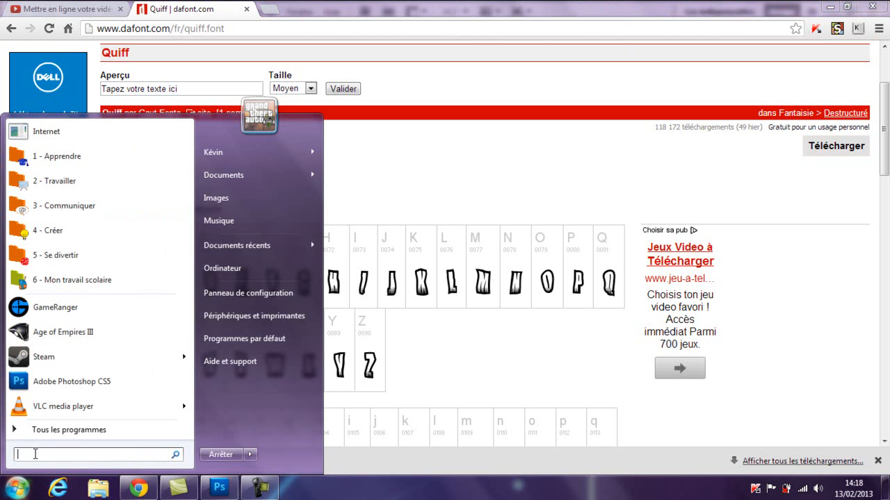
{"action": "type", "text": "font"}
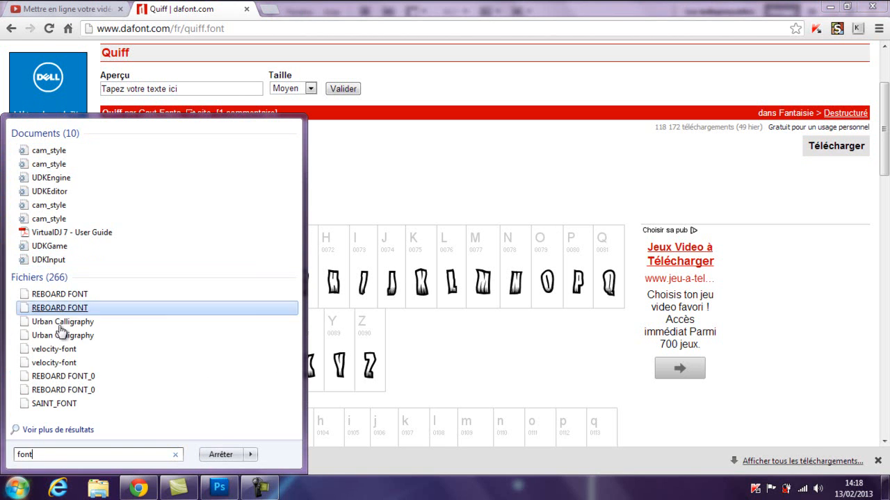
{"action": "left_click", "coordinate": [558, 462]}
Step: Open the Vista (C:) drive and look in the Programmes and Utilisateurs folders for the fonts folder
{"action": "left_click", "coordinate": [4, 486]}
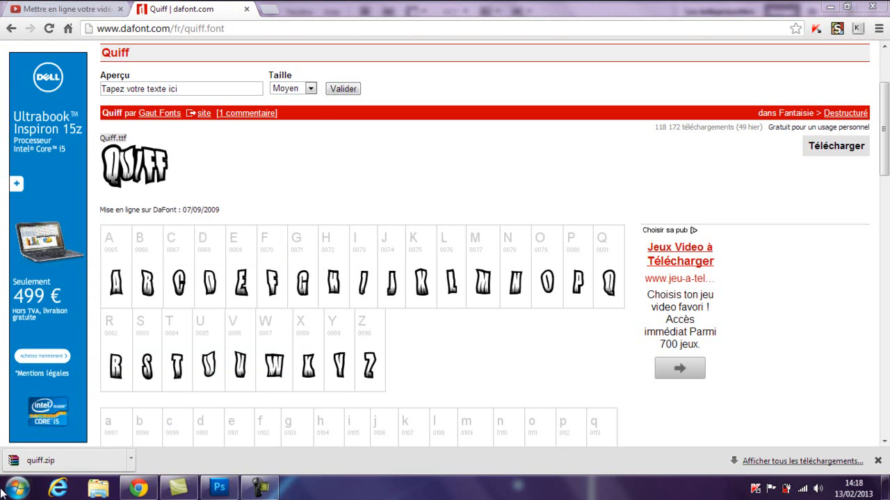
{"action": "left_click", "coordinate": [248, 265]}
{"action": "double_click", "coordinate": [156, 200]}
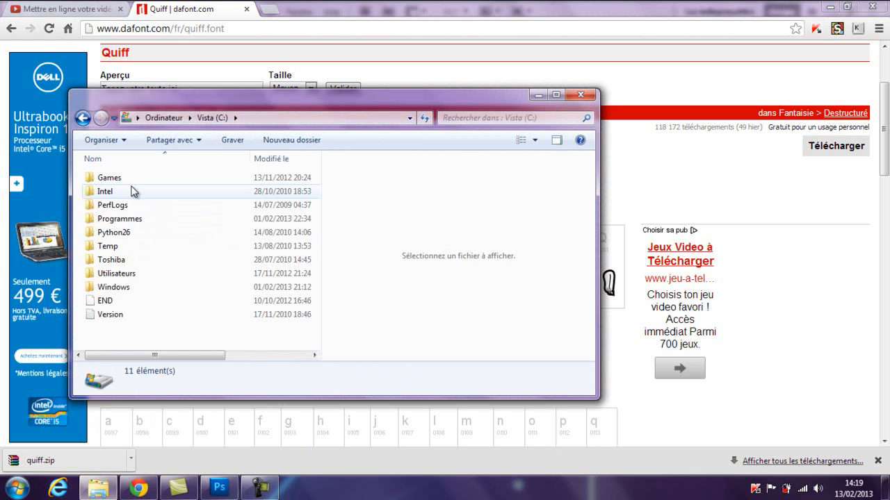
{"action": "double_click", "coordinate": [117, 221]}
{"action": "left_click_drag", "start_coordinate": [312, 167], "coordinate": [258, 334]}
{"action": "left_click", "coordinate": [83, 118]}
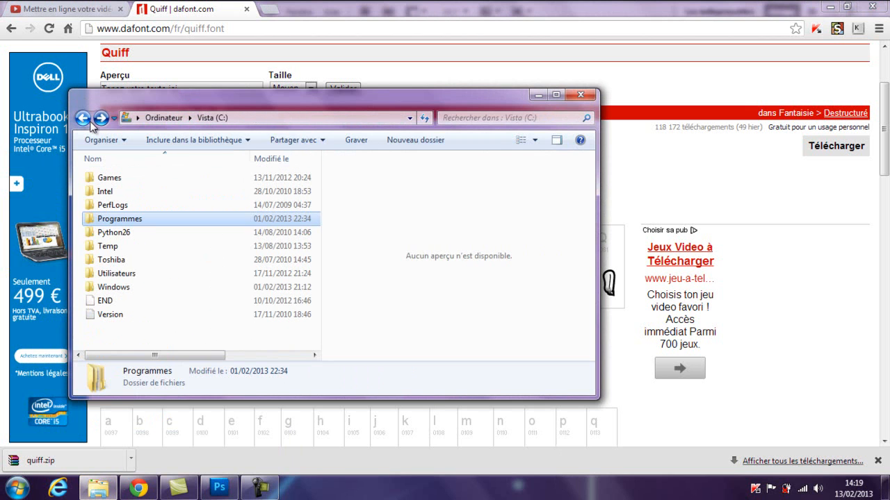
{"action": "double_click", "coordinate": [134, 274]}
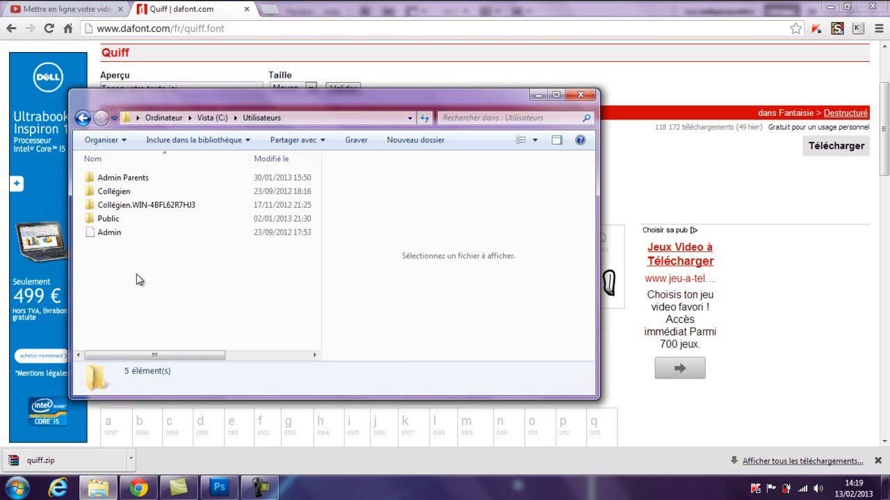
{"action": "left_click", "coordinate": [83, 118]}
Step: Open the Fonts folder inside the Windows folder of the Vista (C:) drive
{"action": "double_click", "coordinate": [141, 289]}
{"action": "mouse_move", "coordinate": [314, 172]}
{"action": "left_mouse_down"}
{"action": "mouse_move", "coordinate": [315, 205]}
{"action": "mouse_move", "coordinate": [317, 186]}
{"action": "left_mouse_up"}
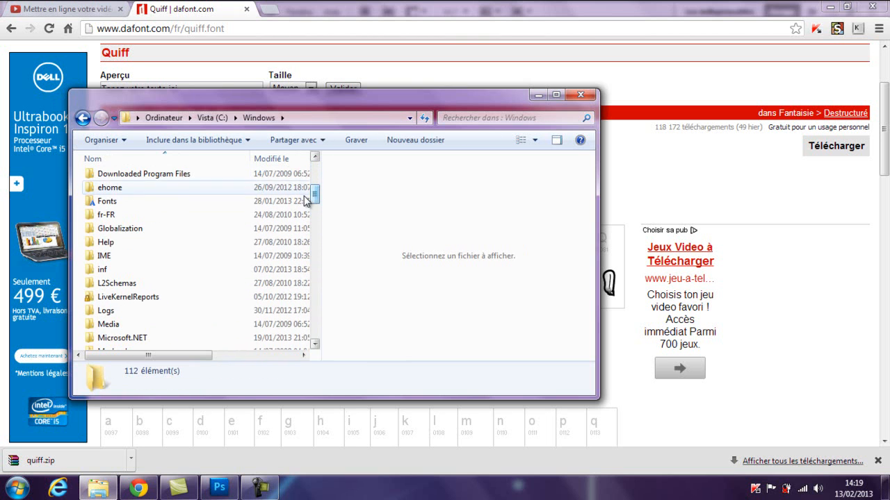
{"action": "double_click", "coordinate": [113, 202]}
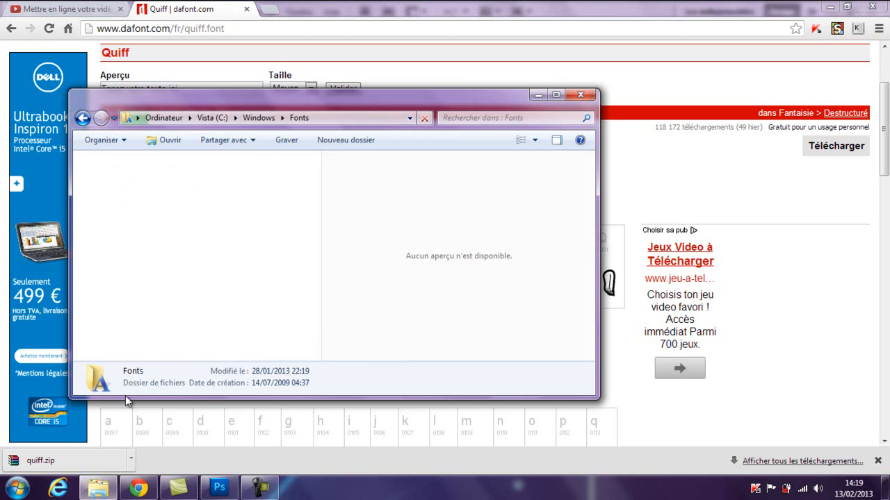
Step: Open the downloaded quiff.zip archive, dismiss the licence reminder, preview Quiff.ttf and close the preview
{"action": "left_click", "coordinate": [61, 462]}
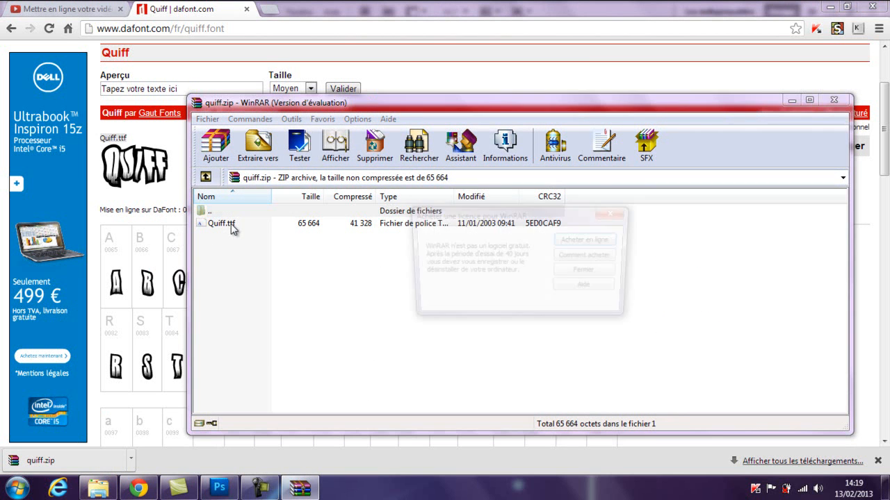
{"action": "left_click", "coordinate": [615, 214]}
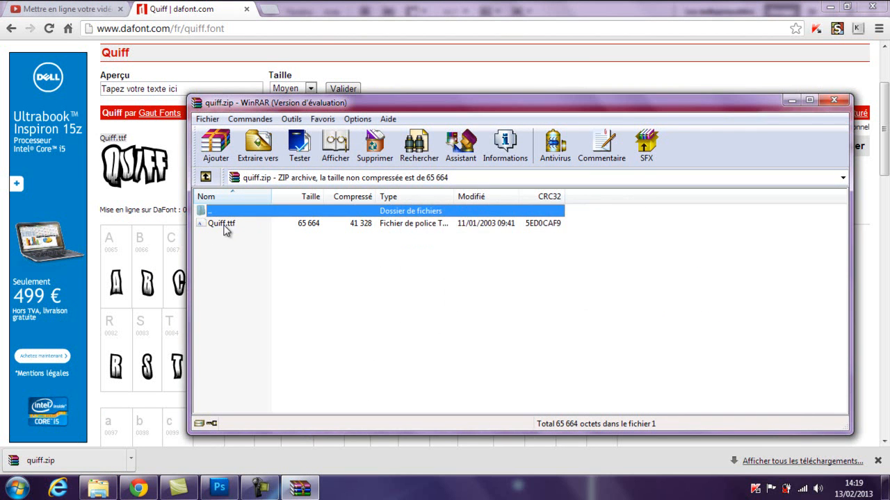
{"action": "left_click", "coordinate": [222, 224]}
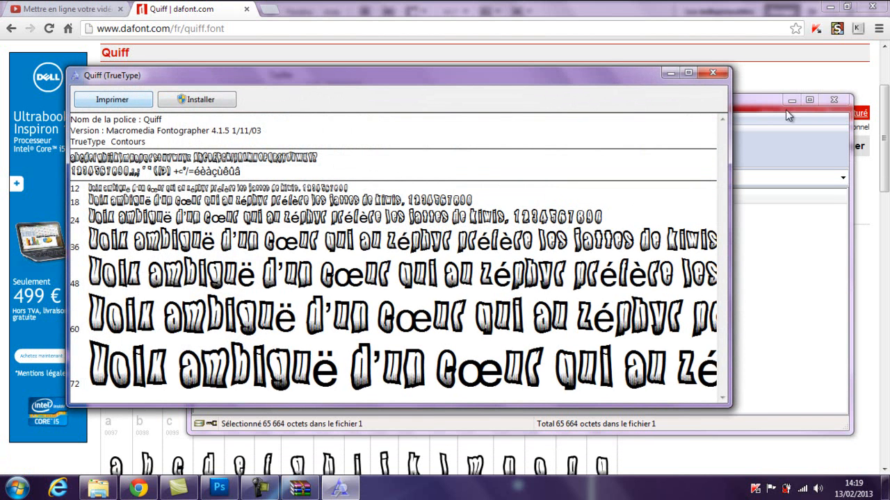
{"action": "left_click", "coordinate": [714, 74]}
{"action": "right_click", "coordinate": [232, 229]}
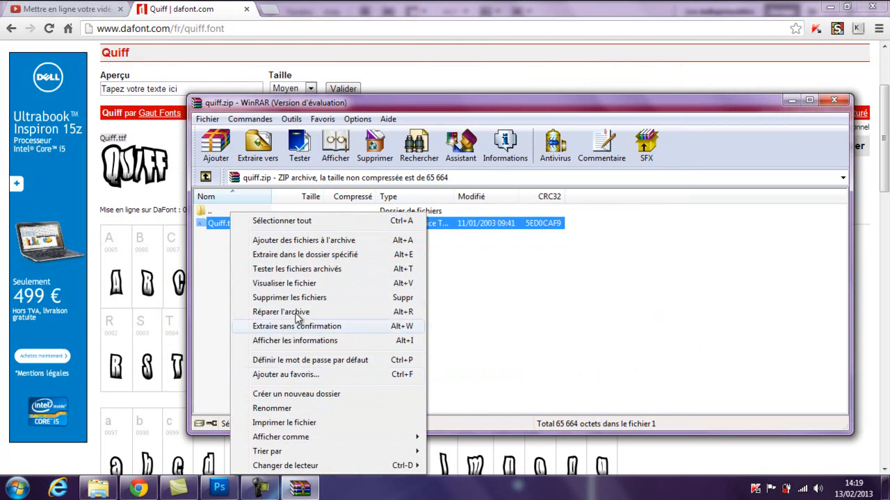
{"action": "left_click", "coordinate": [312, 257]}
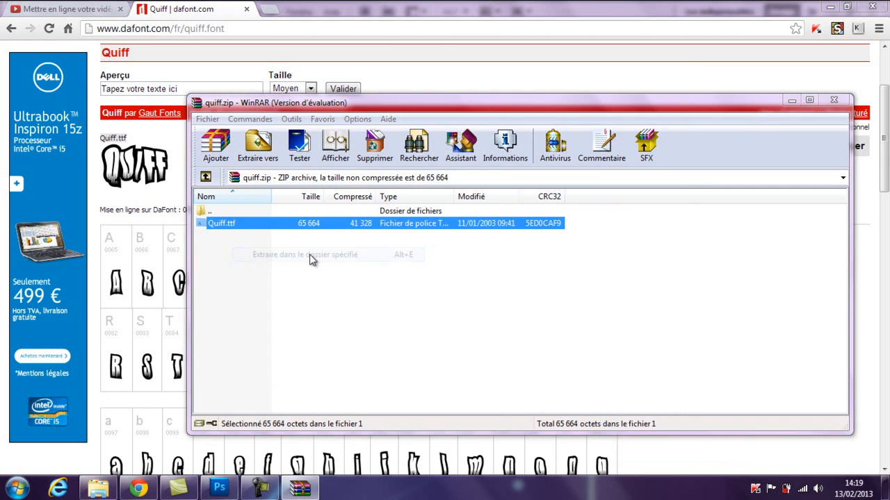
{"action": "left_click", "coordinate": [676, 115]}
Step: Extract Quiff.ttf from the archive to the desktop (Bureau)
{"action": "right_click", "coordinate": [232, 223]}
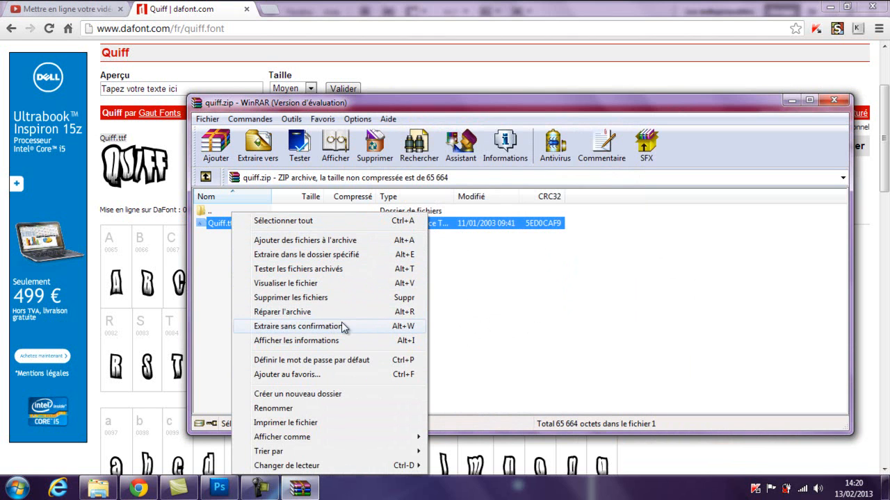
{"action": "left_click", "coordinate": [354, 255]}
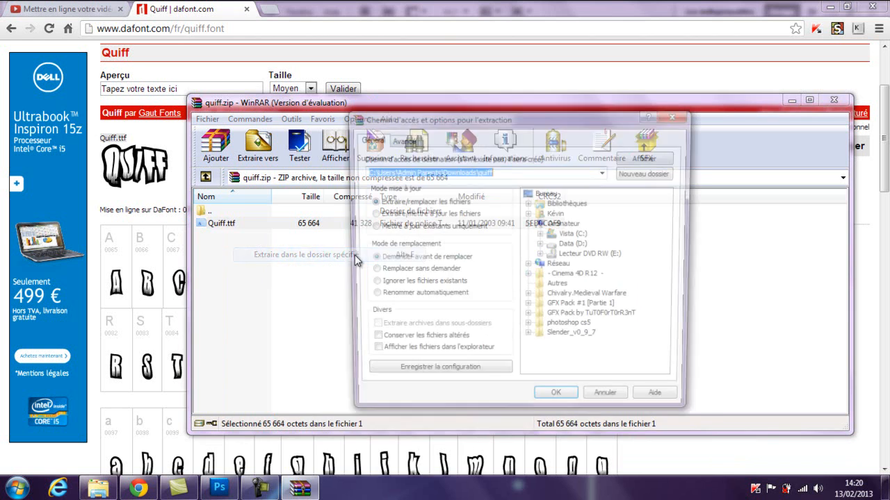
{"action": "double_click", "coordinate": [551, 195]}
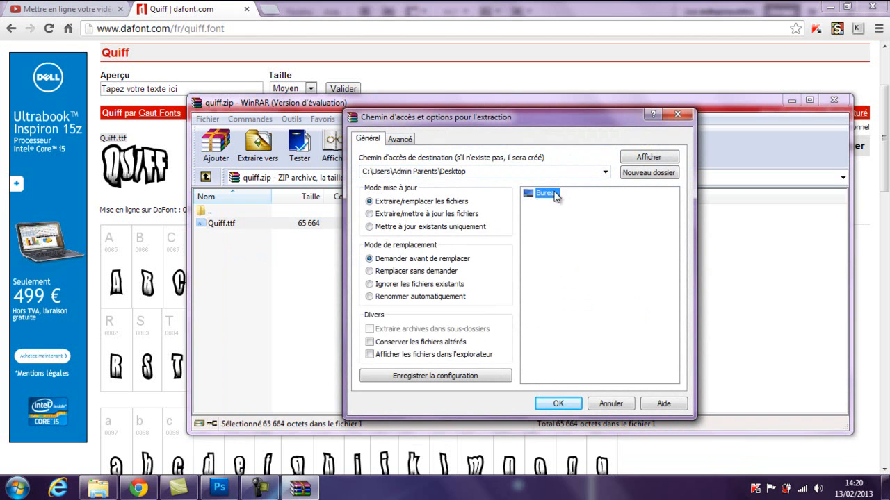
{"action": "left_click", "coordinate": [545, 407]}
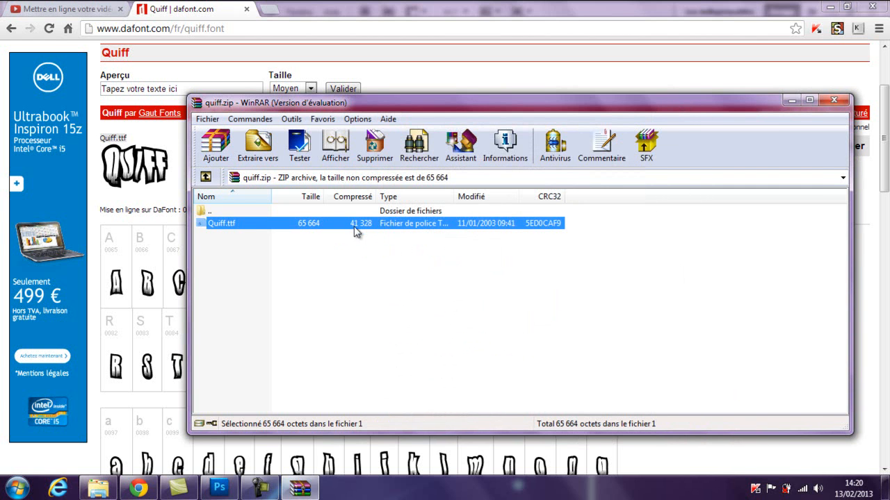
Step: Show the desktop and install the Quiff font file by placing it in the Windows Fonts folder
{"action": "left_click", "coordinate": [886, 489]}
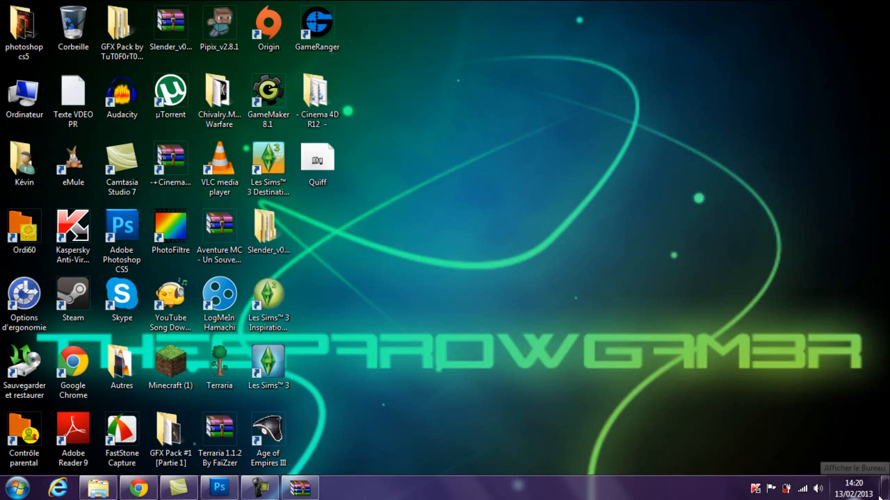
{"action": "left_click_drag", "start_coordinate": [319, 162], "coordinate": [214, 288]}
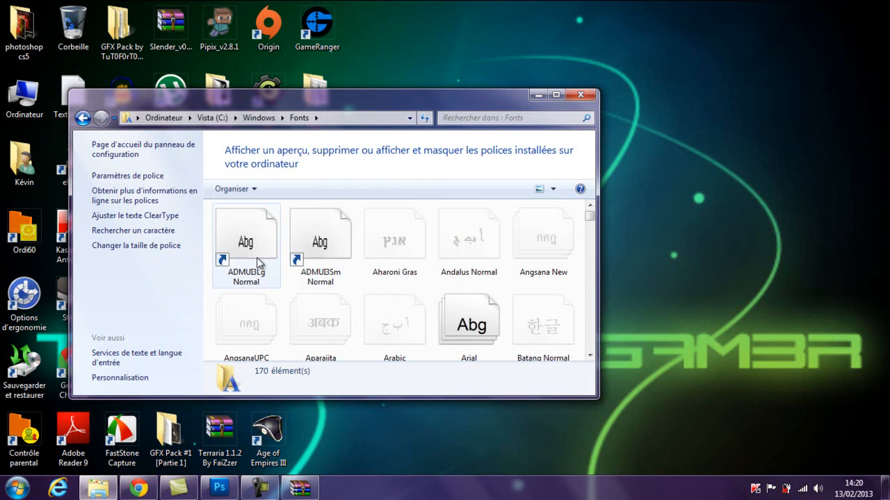
Step: Find Quiff Normal among the installed fonts, preview it, and close the preview and the Fonts folder
{"action": "left_click_drag", "start_coordinate": [590, 221], "coordinate": [557, 328]}
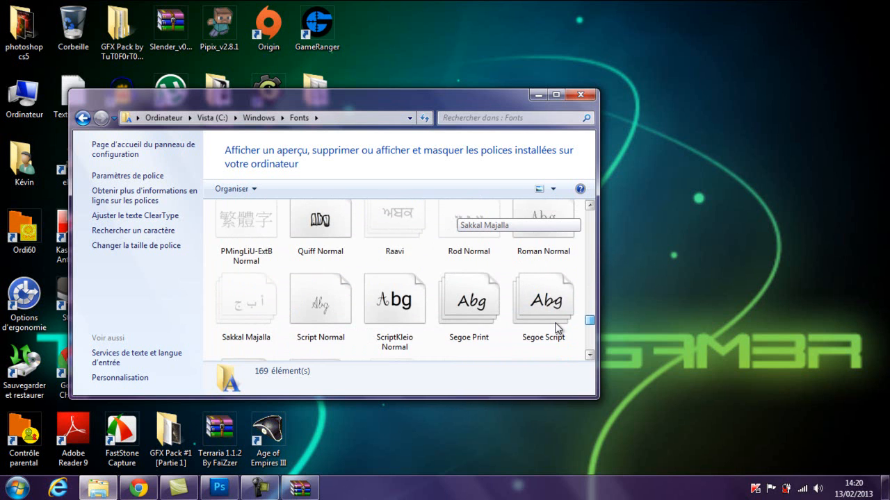
{"action": "double_click", "coordinate": [321, 226]}
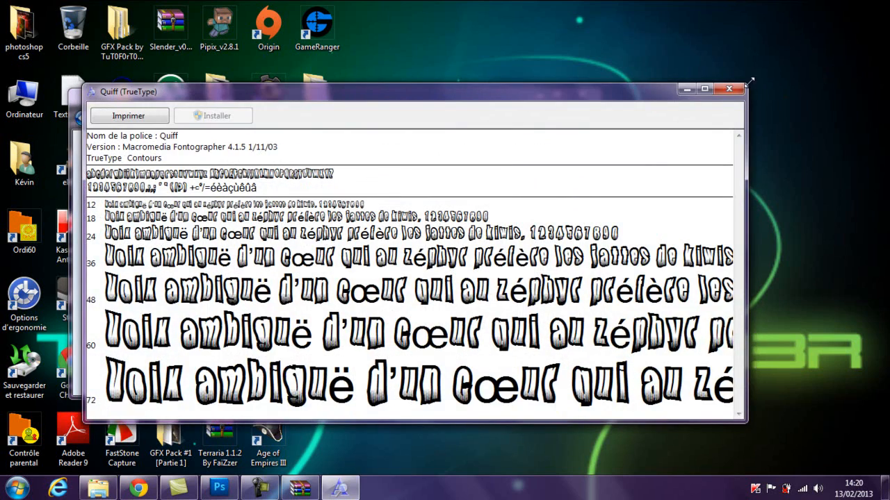
{"action": "left_click", "coordinate": [732, 88]}
{"action": "left_click", "coordinate": [581, 91]}
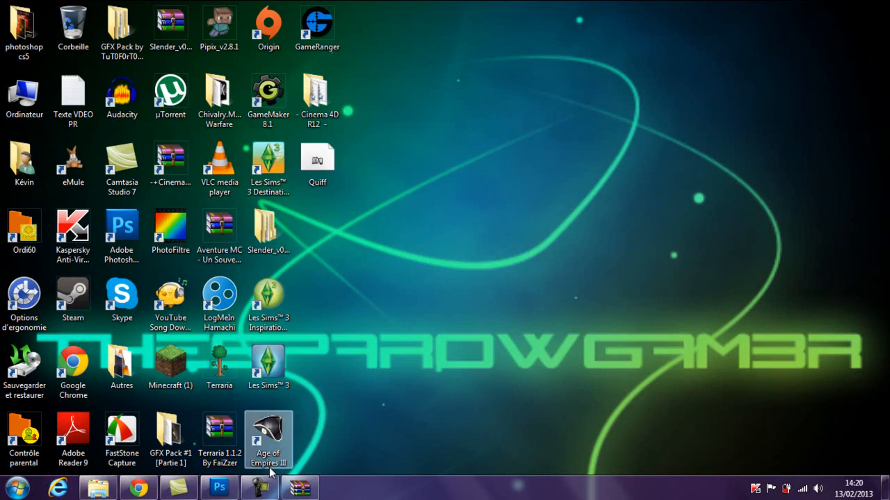
Step: Switch to Photoshop and change the font of the Youtube text to Quiff
{"action": "left_click", "coordinate": [219, 488]}
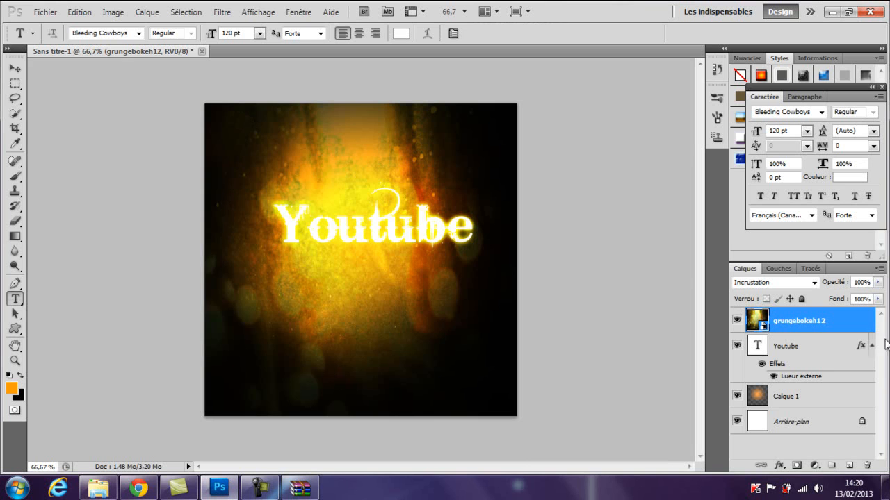
{"action": "left_click", "coordinate": [823, 352]}
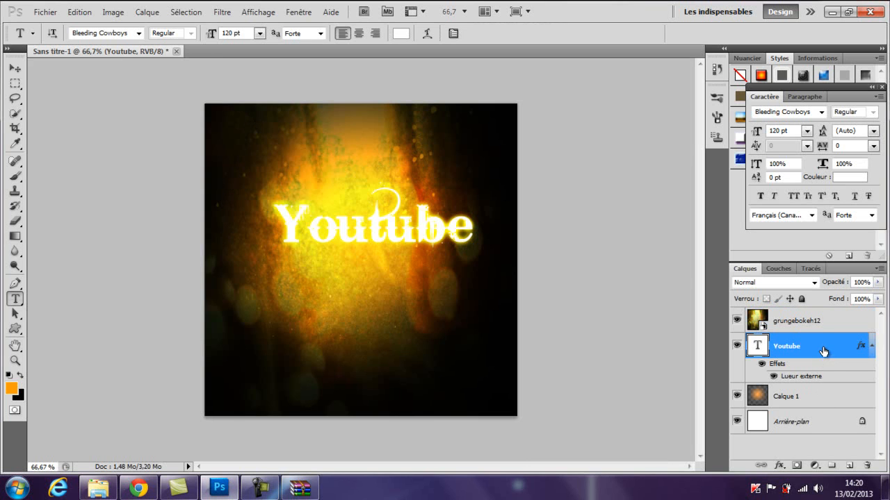
{"action": "left_click_drag", "start_coordinate": [309, 226], "coordinate": [326, 246]}
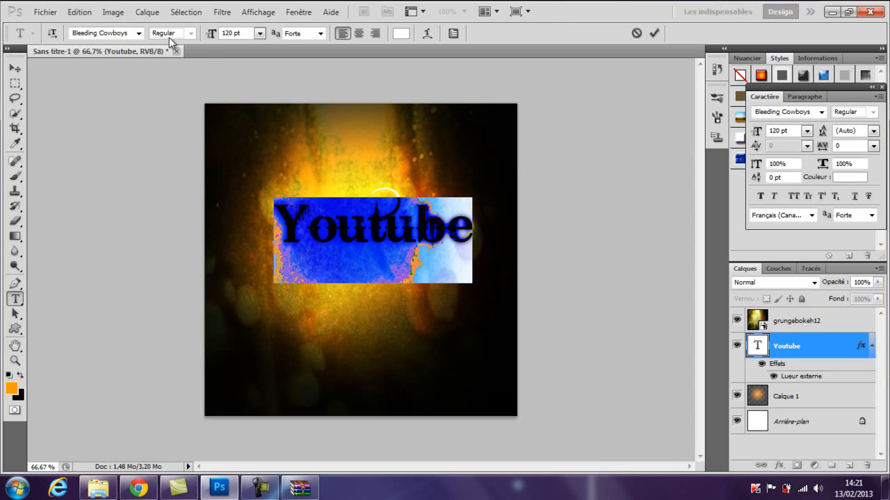
{"action": "left_click", "coordinate": [138, 33]}
{"action": "left_click_drag", "start_coordinate": [204, 108], "coordinate": [203, 238]}
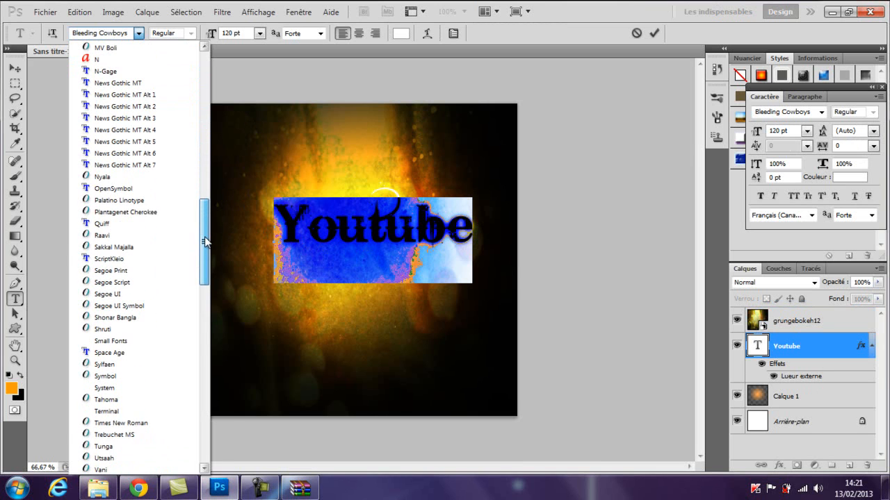
{"action": "left_click", "coordinate": [127, 226]}
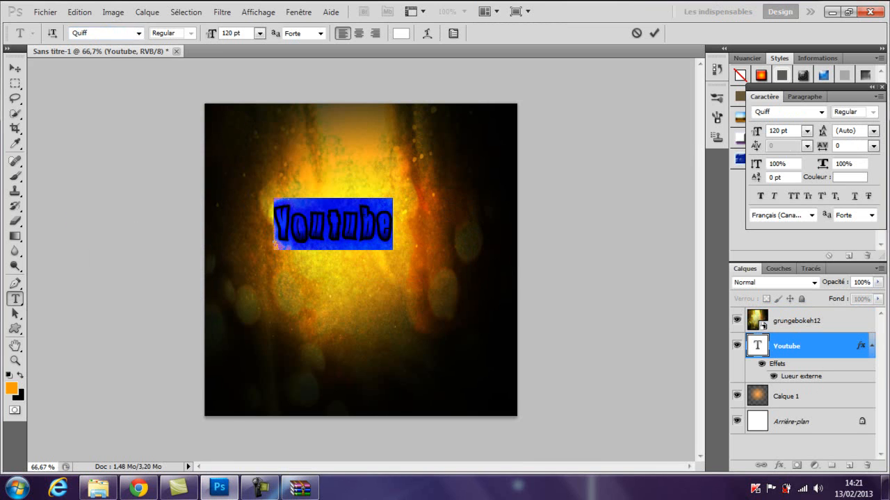
Step: Move the Youtube text slightly right and down towards the image's centre and select the grungebokeh12 layer
{"action": "left_click", "coordinate": [394, 222]}
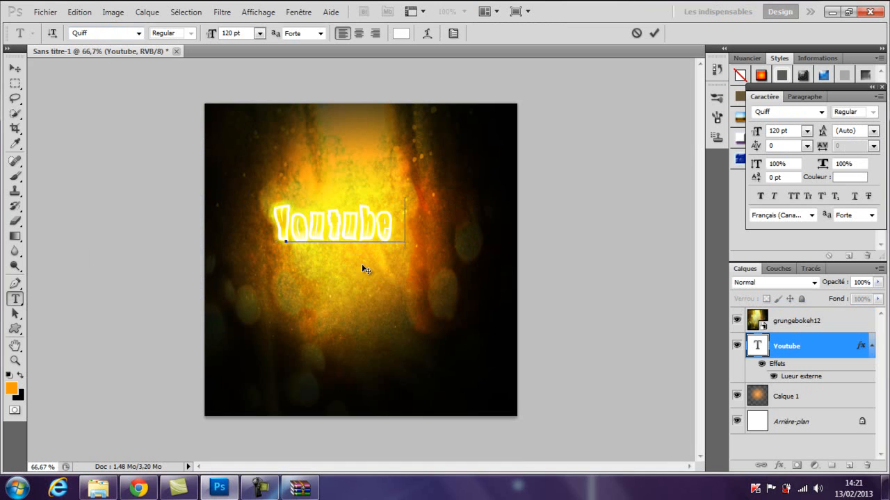
{"action": "left_click_drag", "start_coordinate": [369, 264], "coordinate": [396, 272]}
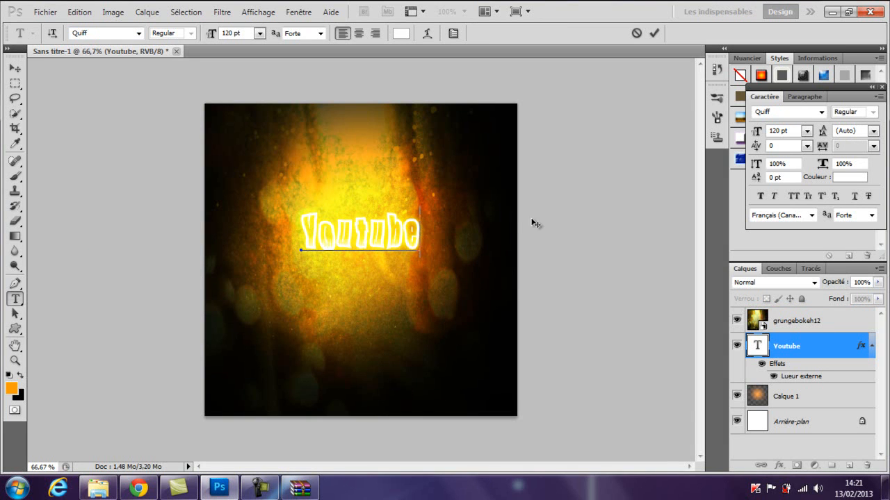
{"action": "left_click", "coordinate": [852, 327]}
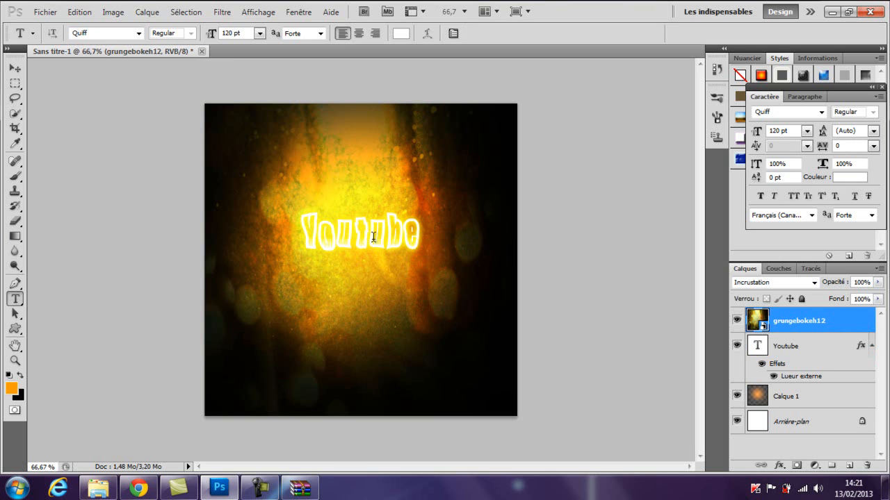
{"action": "left_click", "coordinate": [260, 488]}
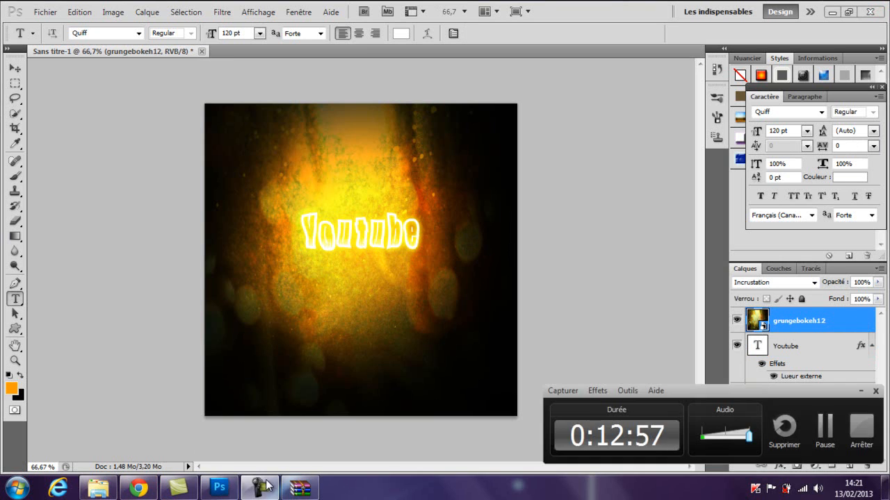
{"action": "left_click", "coordinate": [264, 488]}
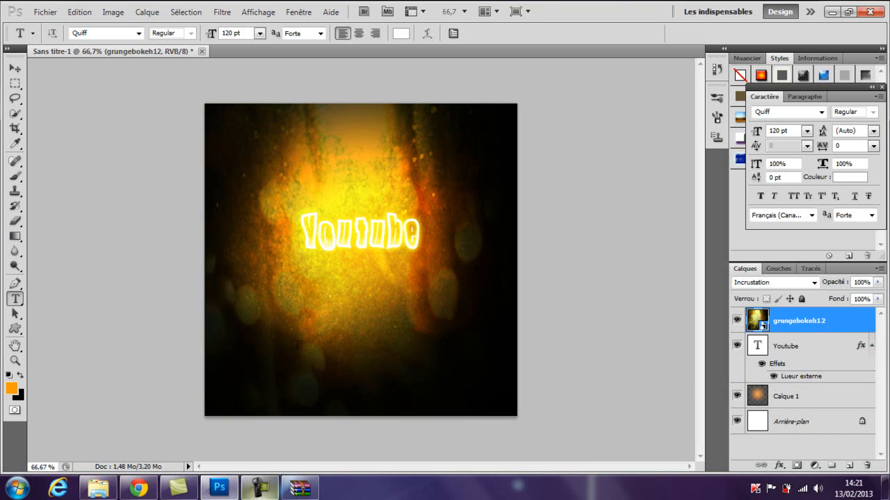
Step: Activate the Brush tool and try painting on the grungebokeh12 layer, declining to rasterize the smart object
{"action": "left_click", "coordinate": [17, 178]}
{"action": "right_click", "coordinate": [263, 196]}
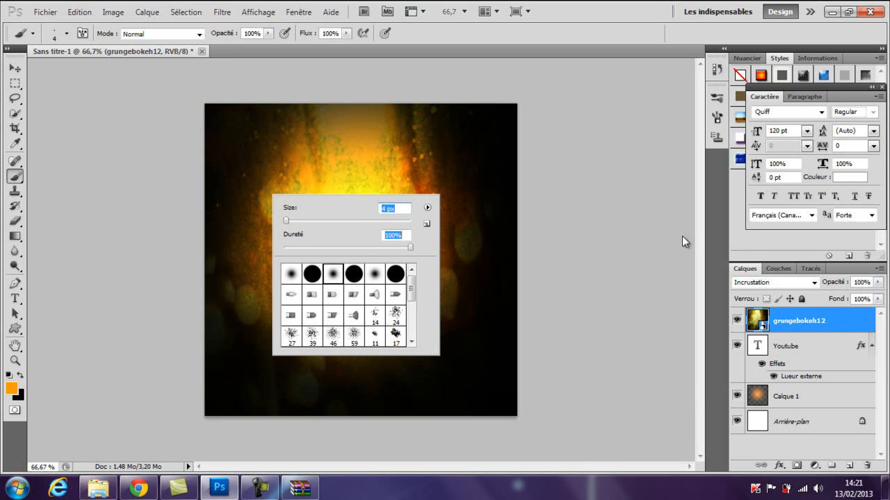
{"action": "left_click", "coordinate": [584, 205]}
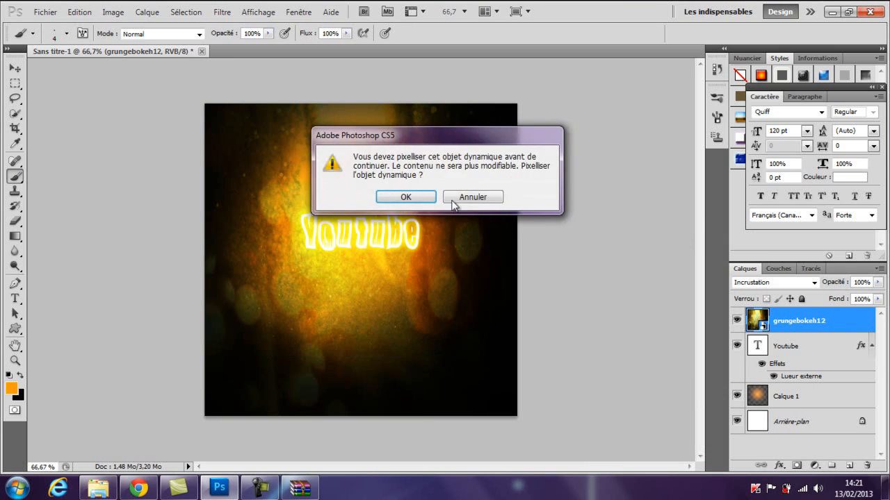
{"action": "left_click", "coordinate": [465, 199]}
{"action": "left_click", "coordinate": [419, 204]}
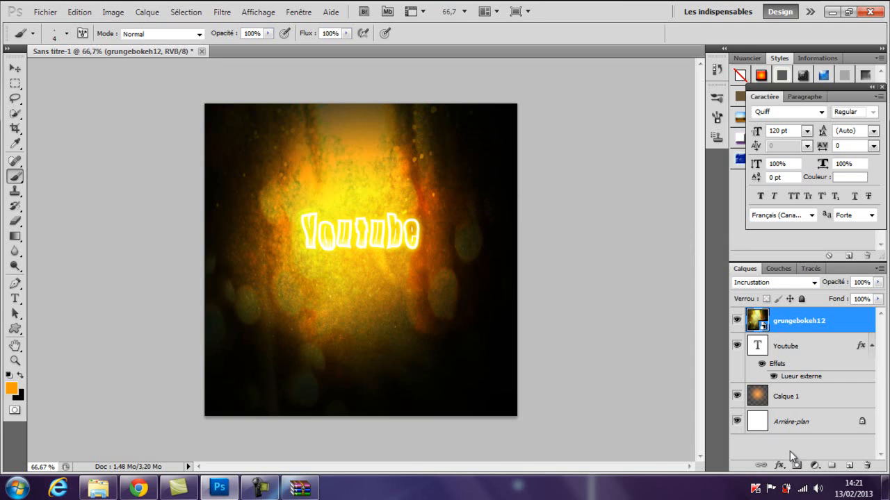
Step: Add a new layer above grungebokeh12 and set up a soft round brush at 600 px with 0% hardness
{"action": "left_click", "coordinate": [850, 465]}
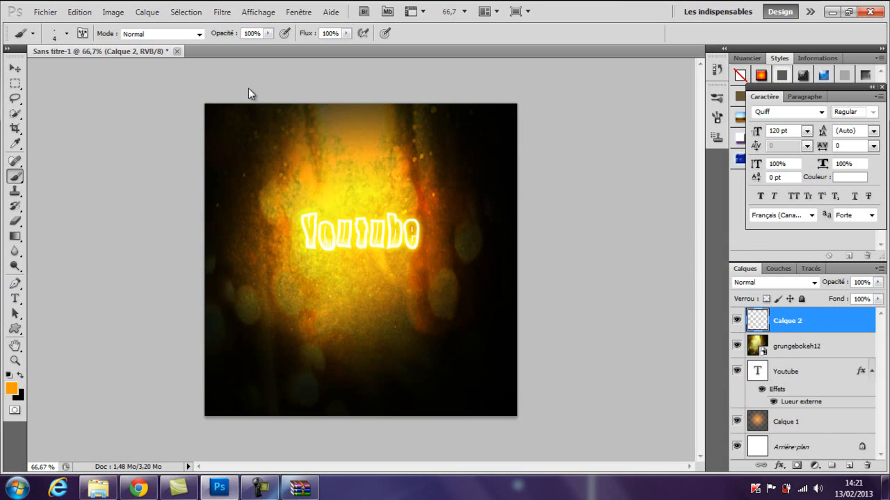
{"action": "right_click", "coordinate": [263, 237]}
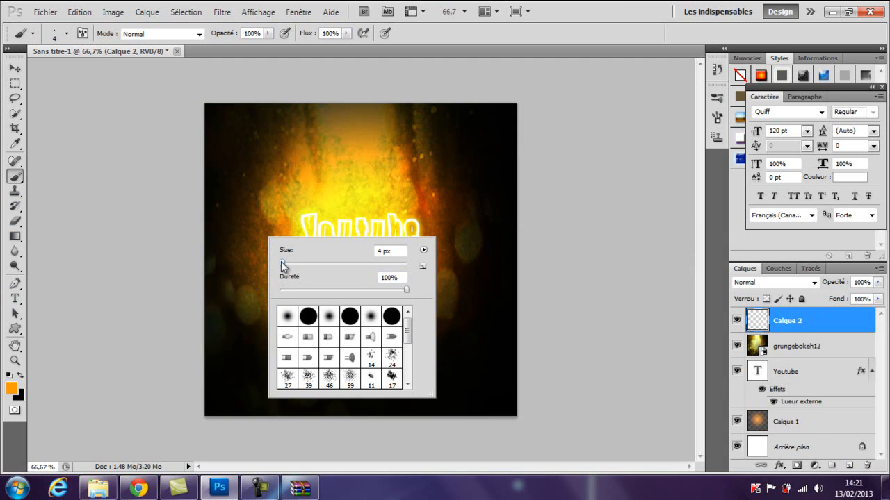
{"action": "left_click", "coordinate": [280, 261]}
{"action": "left_click_drag", "start_coordinate": [283, 262], "coordinate": [286, 264]}
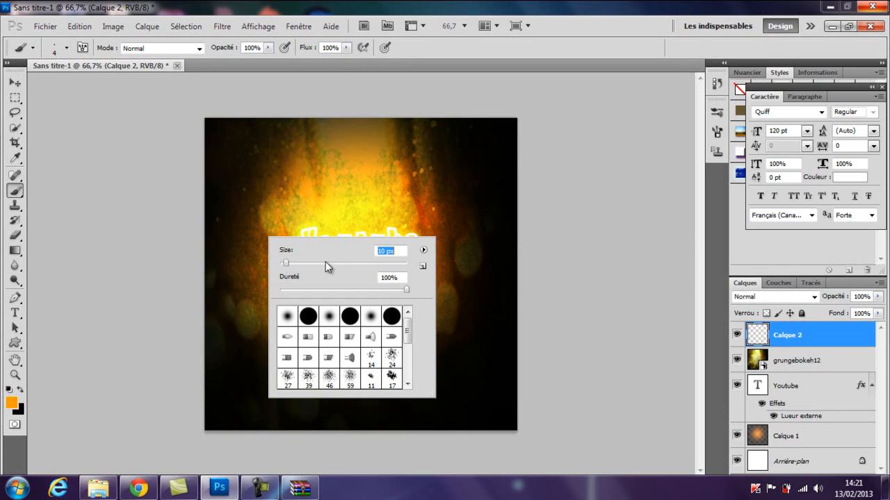
{"action": "left_click_drag", "start_coordinate": [309, 262], "coordinate": [367, 263]}
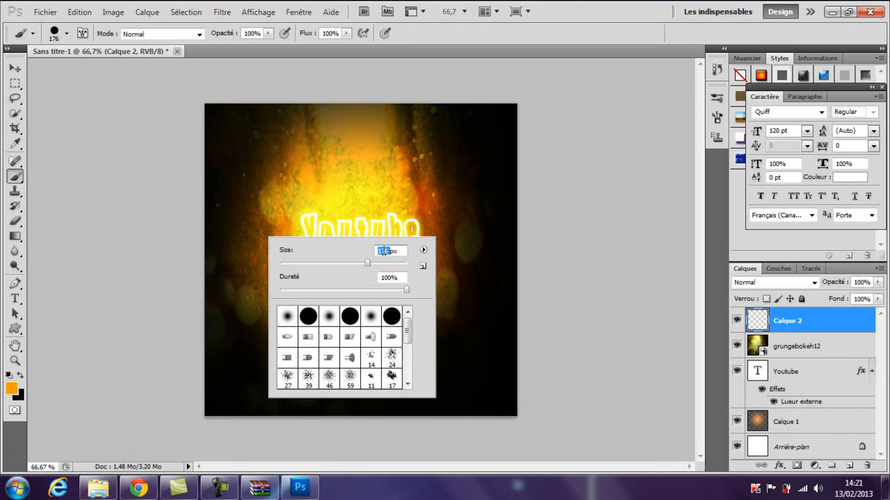
{"action": "type", "text": "16"}
{"action": "type", "text": "600"}
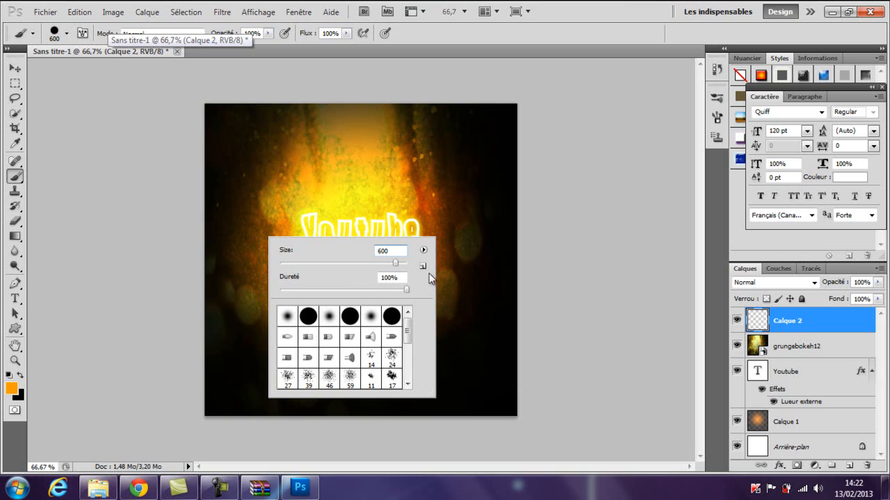
{"action": "left_click_drag", "start_coordinate": [407, 290], "coordinate": [280, 290]}
{"action": "left_click", "coordinate": [332, 321]}
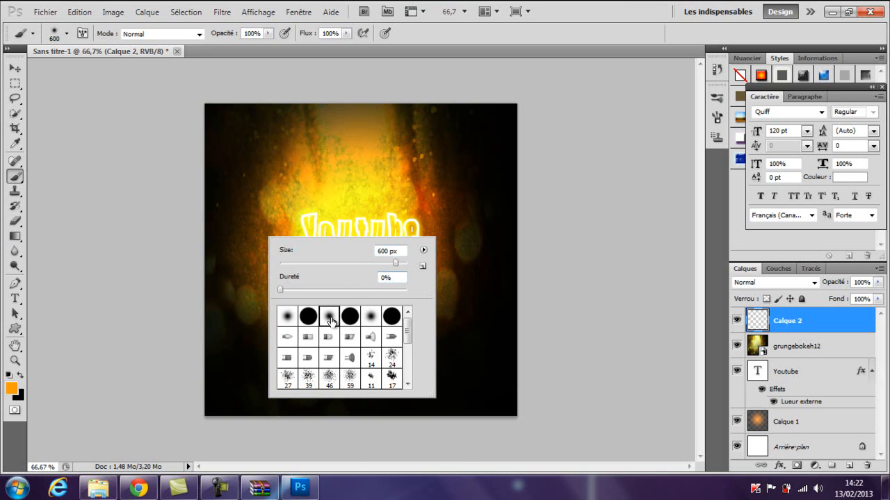
{"action": "left_click", "coordinate": [209, 337]}
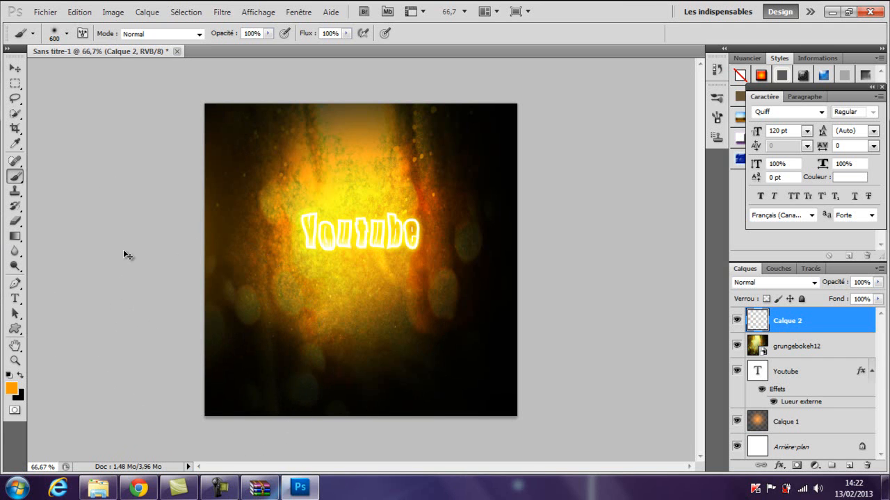
{"action": "key", "text": "ctrl+z"}
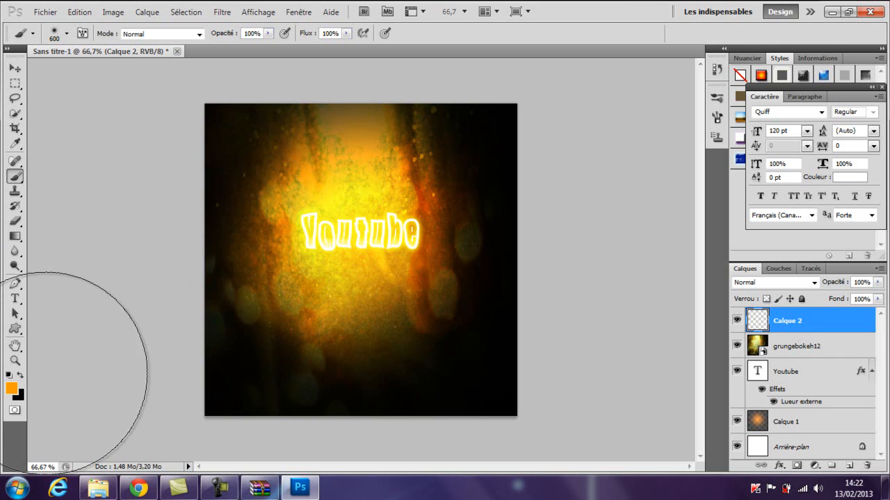
Step: Set the foreground colour to bright green (#36ff00) and paint one soft spot in the upper-right area of the image
{"action": "left_click", "coordinate": [11, 390]}
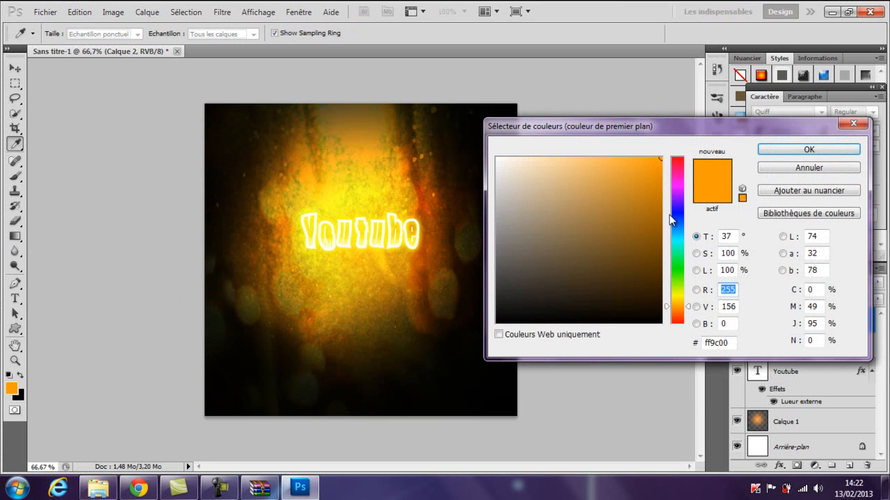
{"action": "left_click_drag", "start_coordinate": [678, 247], "coordinate": [679, 275]}
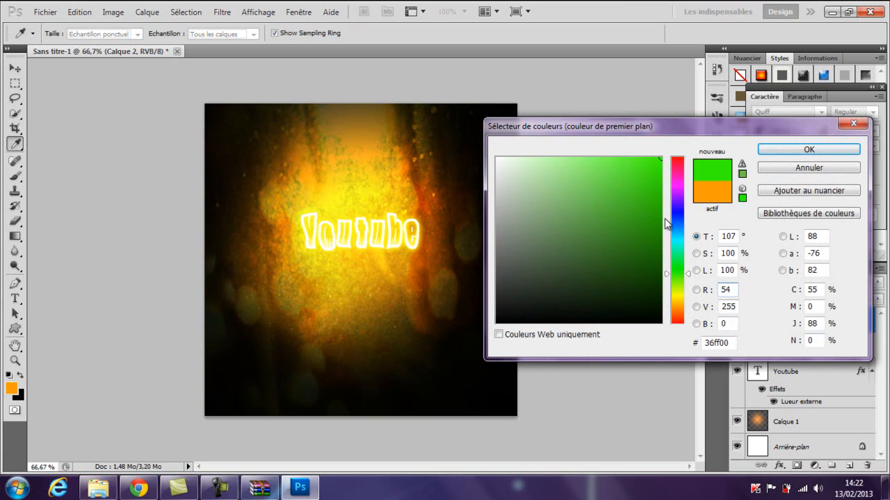
{"action": "left_click_drag", "start_coordinate": [661, 177], "coordinate": [665, 145]}
{"action": "left_click", "coordinate": [781, 153]}
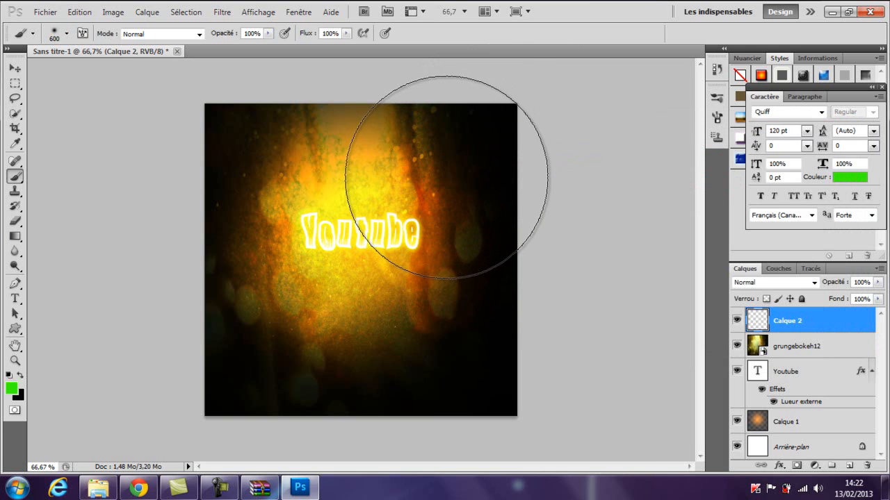
{"action": "left_click", "coordinate": [447, 175]}
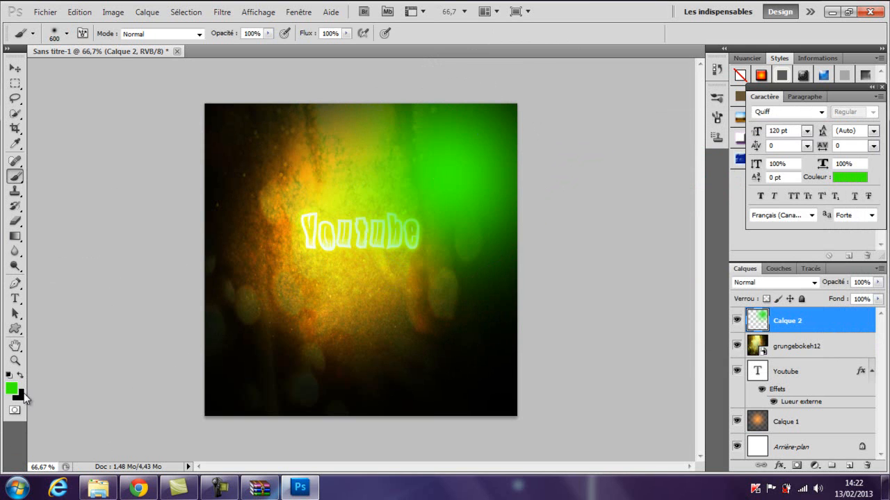
Step: Change the foreground colour to blue (#0072ff) and paint a soft spot in the lower-left area of the image
{"action": "left_click", "coordinate": [12, 388]}
{"action": "left_click_drag", "start_coordinate": [685, 244], "coordinate": [678, 225]}
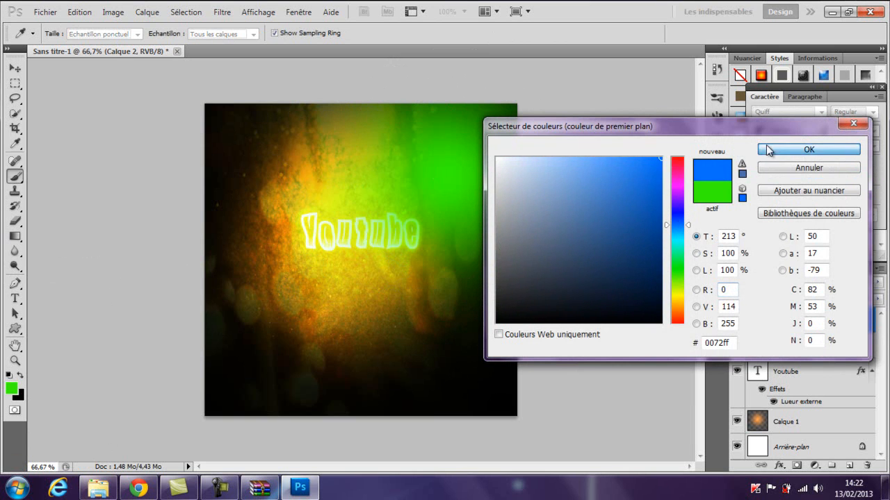
{"action": "left_click", "coordinate": [808, 150]}
{"action": "key", "text": "b"}
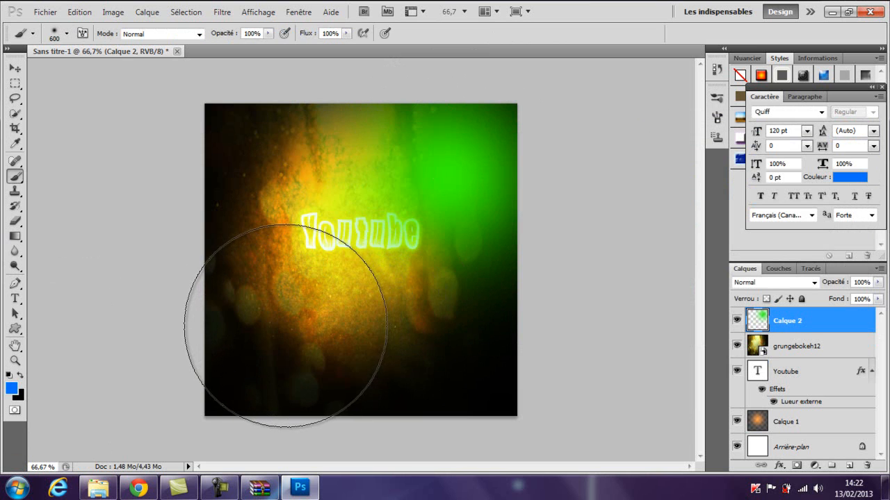
{"action": "left_click_drag", "start_coordinate": [275, 330], "coordinate": [324, 362]}
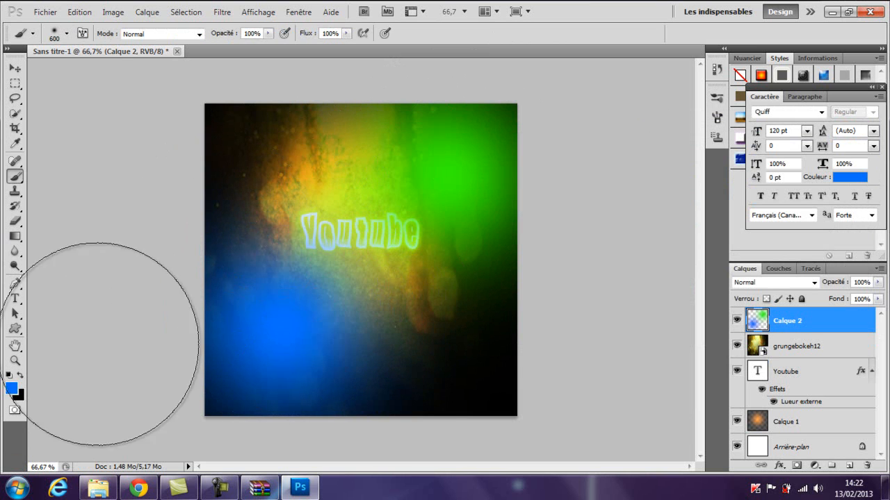
Step: Paint a soft purple spot in the image's lower-right area and set the Calque 2 layer's blend mode to Couleur
{"action": "left_click", "coordinate": [11, 388]}
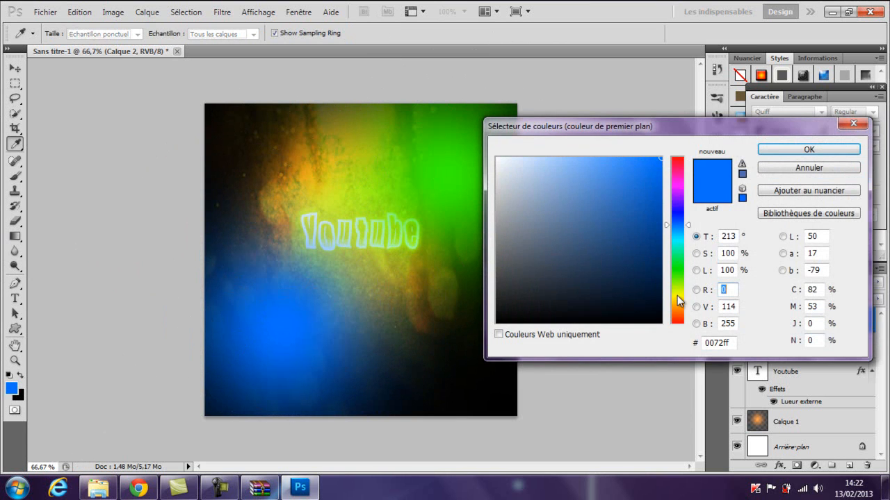
{"action": "left_click_drag", "start_coordinate": [673, 213], "coordinate": [673, 193]}
{"action": "left_click", "coordinate": [808, 149]}
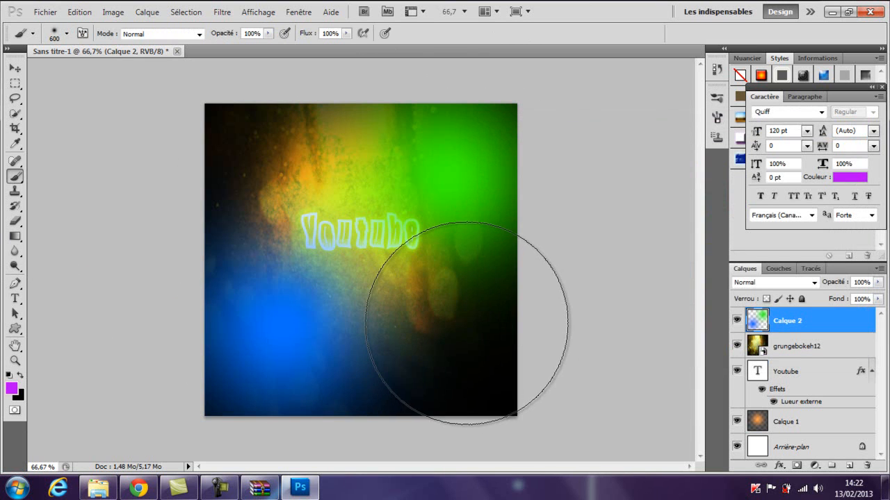
{"action": "left_click", "coordinate": [465, 327]}
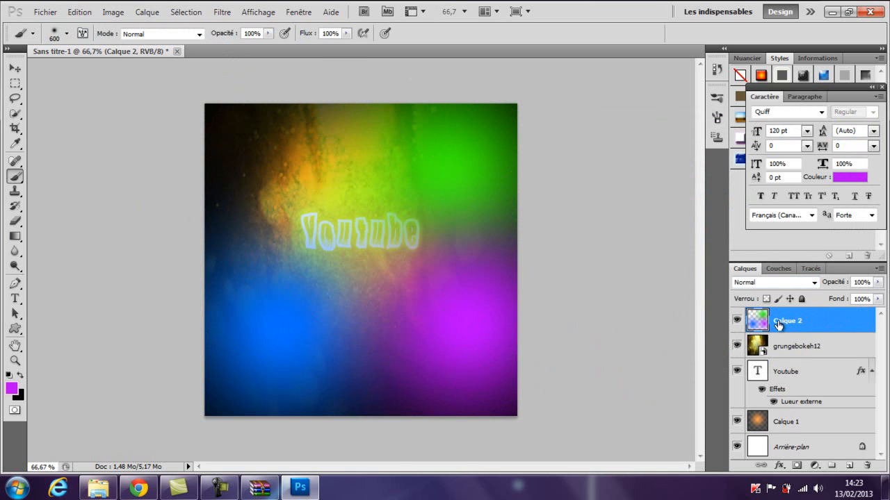
{"action": "left_click", "coordinate": [813, 283]}
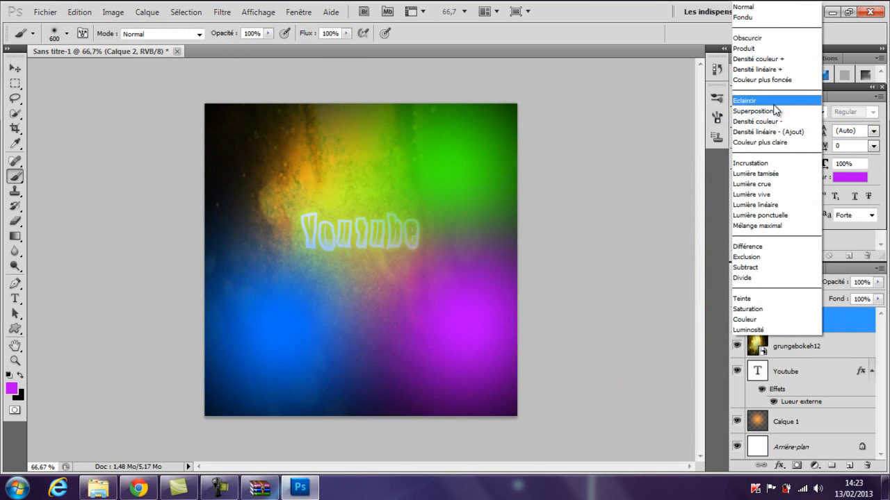
{"action": "left_click", "coordinate": [773, 322]}
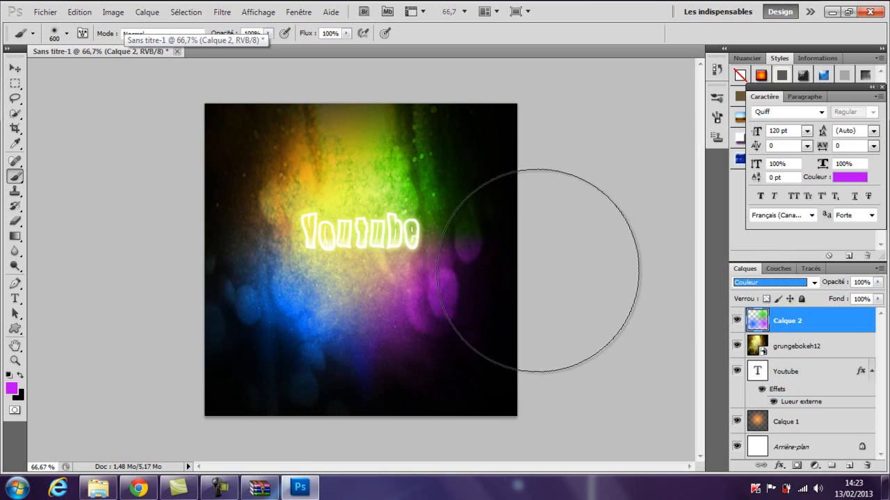
Step: Create a second blank document of the same size and add an empty layer above its background
{"action": "left_click", "coordinate": [46, 12]}
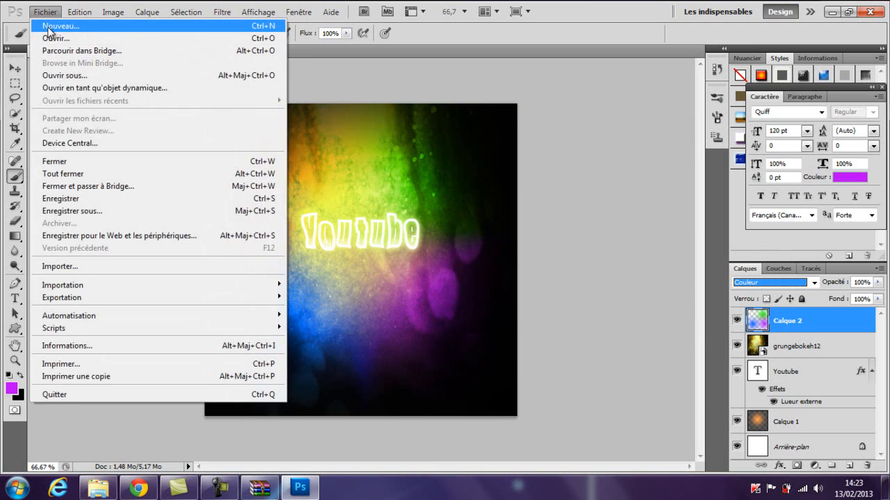
{"action": "left_click", "coordinate": [48, 24]}
{"action": "left_click", "coordinate": [540, 118]}
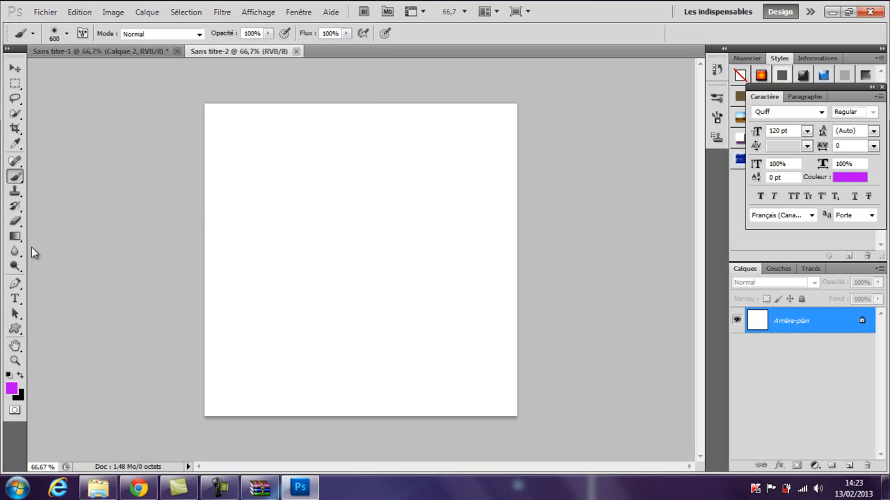
{"action": "left_click", "coordinate": [848, 467]}
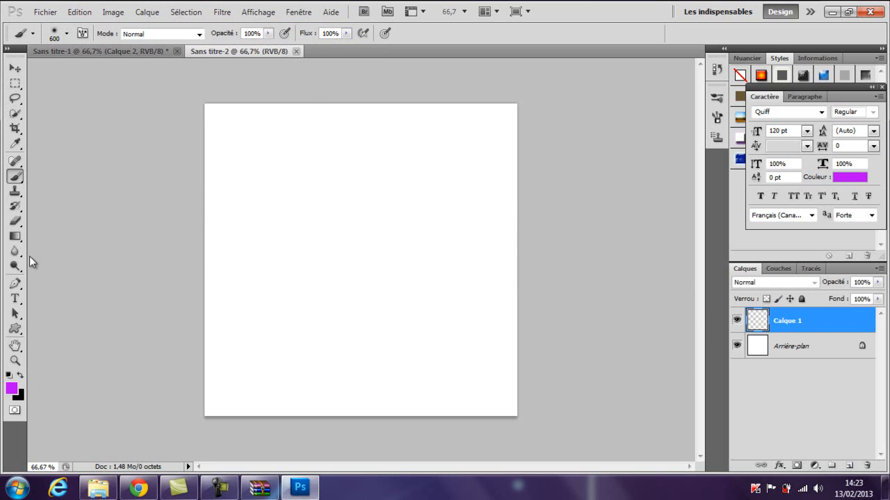
Step: Set the foreground colour to white (#ffffff) and draw a radial gradient on Calque 1 from the canvas centre to its right edge
{"action": "left_click", "coordinate": [15, 236]}
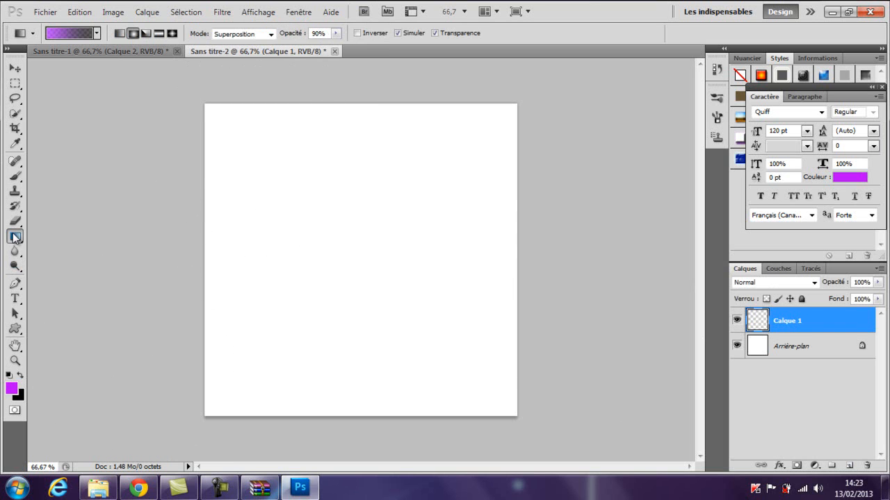
{"action": "left_click", "coordinate": [11, 388]}
{"action": "left_click", "coordinate": [540, 183]}
{"action": "left_click_drag", "start_coordinate": [527, 169], "coordinate": [498, 110]}
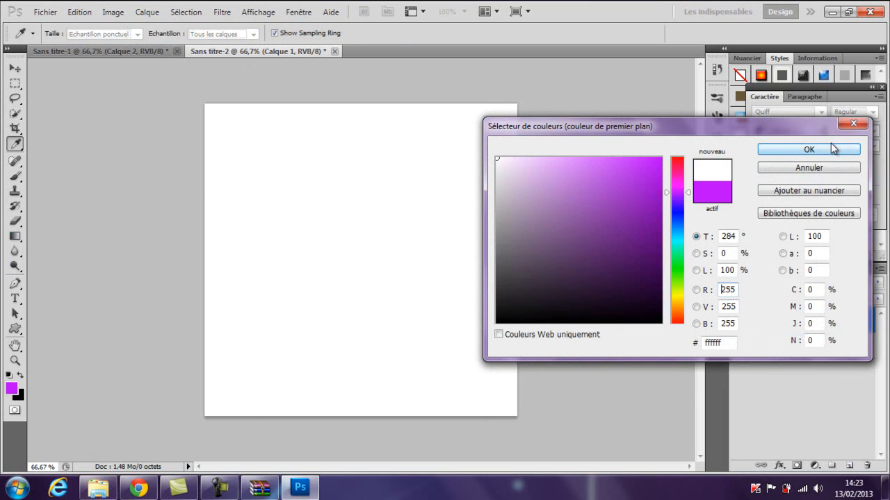
{"action": "left_click", "coordinate": [831, 146]}
{"action": "key", "text": "g"}
{"action": "left_click_drag", "start_coordinate": [353, 252], "coordinate": [517, 253]}
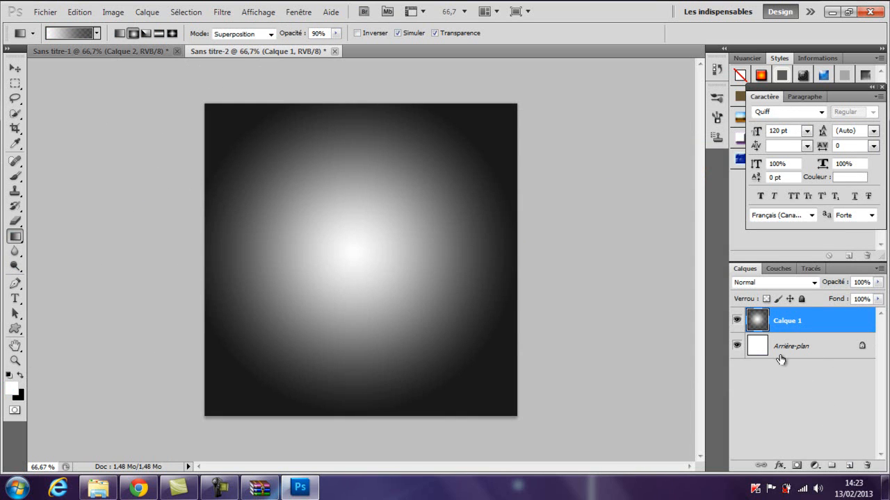
{"action": "left_click", "coordinate": [832, 346]}
{"action": "left_click", "coordinate": [830, 327]}
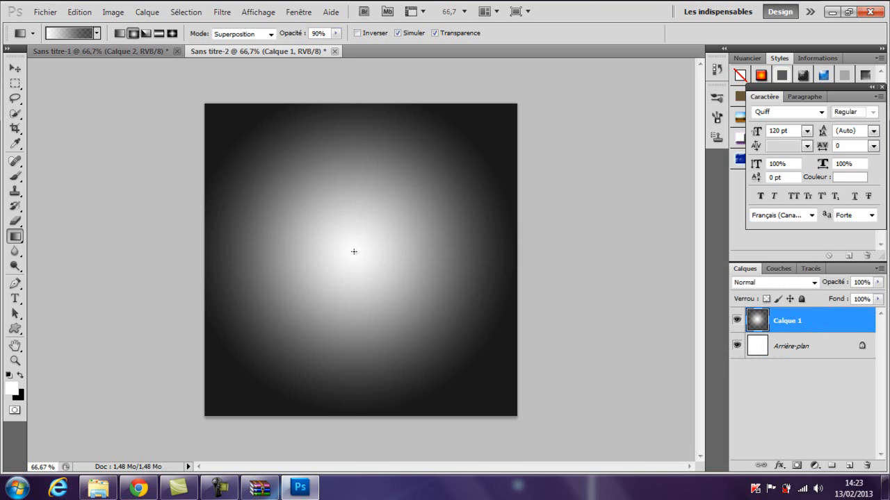
{"action": "left_click", "coordinate": [16, 238]}
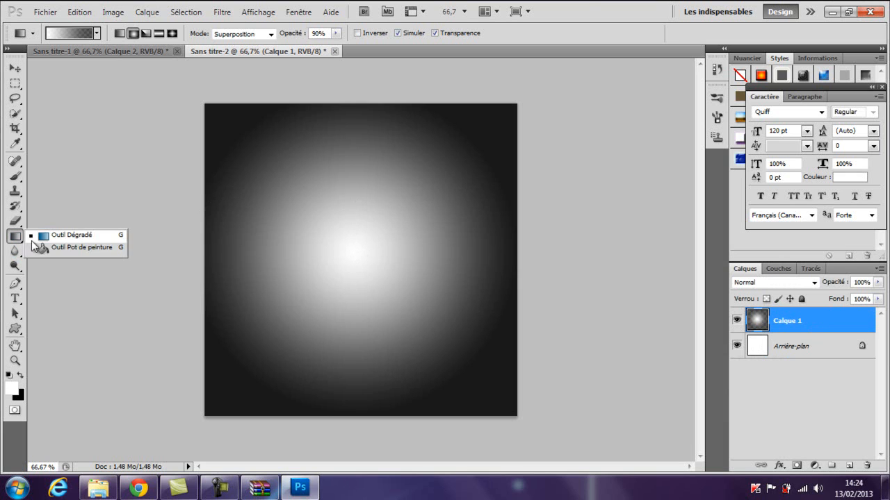
{"action": "left_click", "coordinate": [68, 196]}
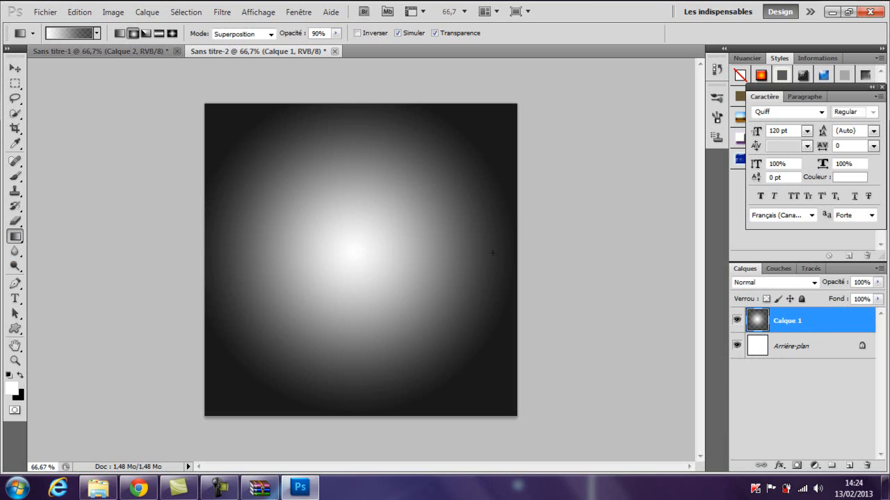
Step: Add a new empty layer and open the GFX pack's Textures folder to import a file from it
{"action": "left_click", "coordinate": [849, 466]}
{"action": "left_click", "coordinate": [34, 12]}
{"action": "left_click", "coordinate": [111, 265]}
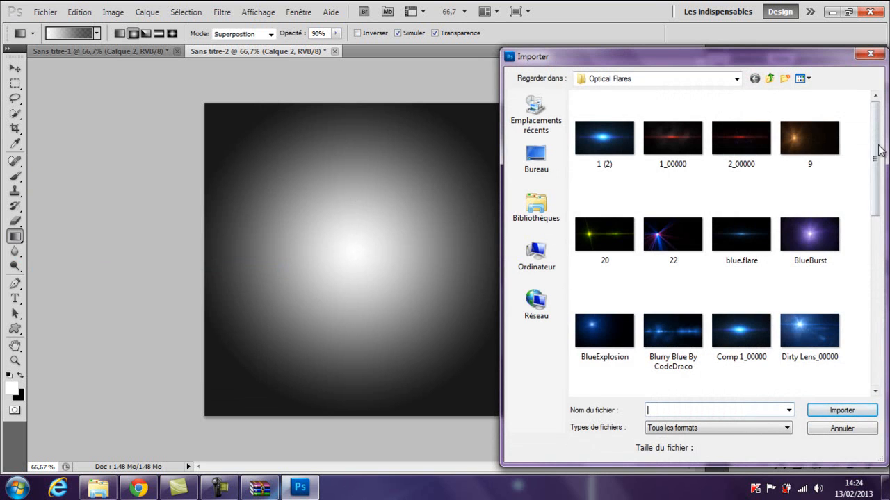
{"action": "scroll", "coordinate": [872, 167], "scroll_direction": "down", "scroll_amount": 1}
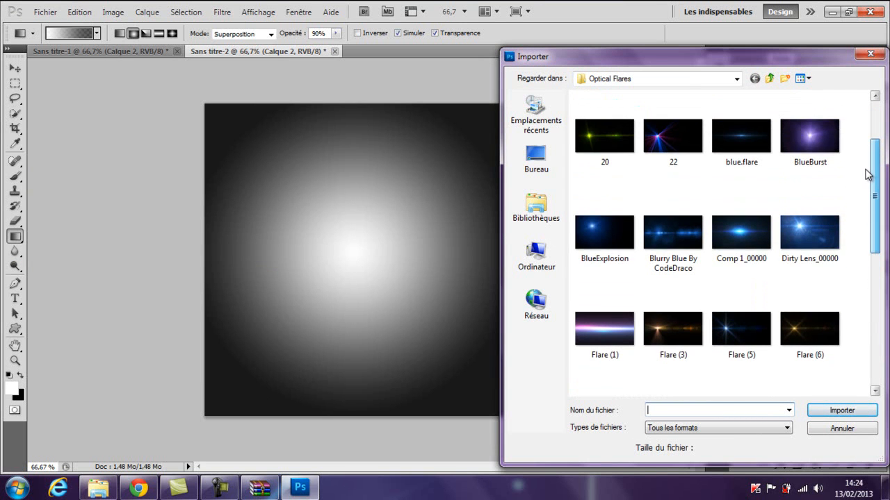
{"action": "scroll", "coordinate": [868, 174], "scroll_direction": "down", "scroll_amount": 1}
{"action": "left_click", "coordinate": [768, 78]}
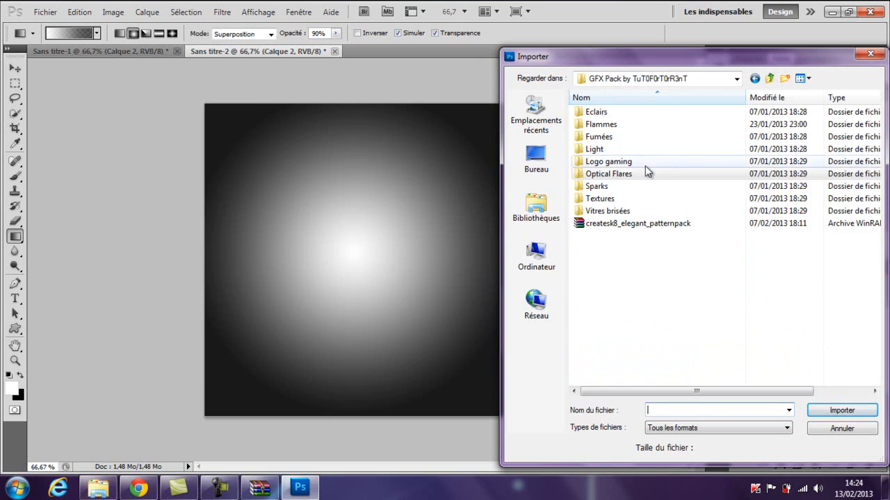
{"action": "left_click", "coordinate": [608, 199]}
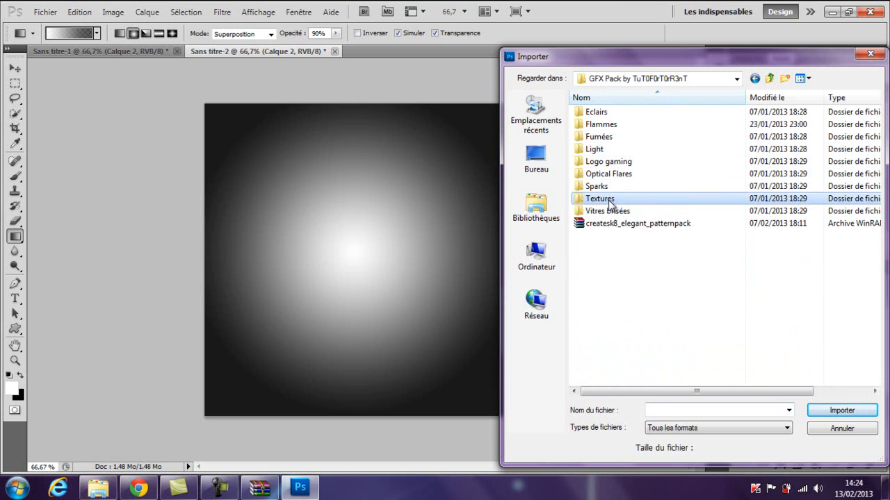
{"action": "double_click", "coordinate": [599, 199]}
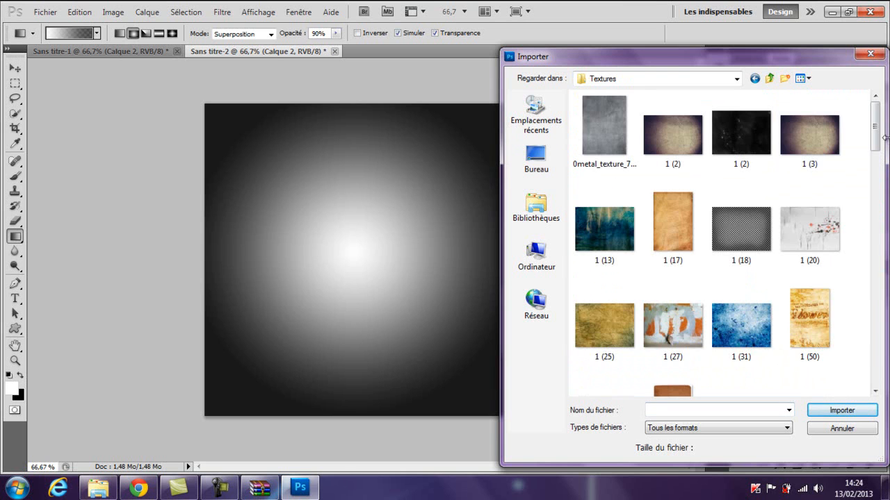
Step: Place the "castles made of sand" texture from the Textures folder into the document
{"action": "left_click_drag", "start_coordinate": [875, 133], "coordinate": [874, 270]}
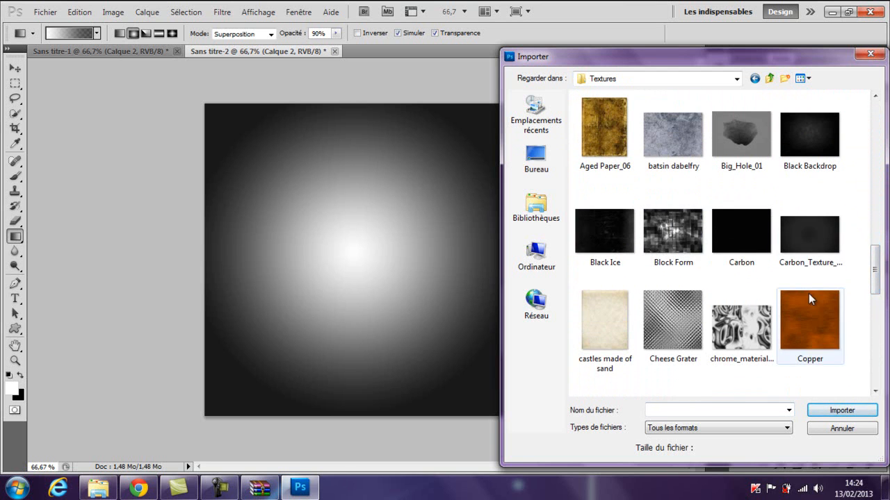
{"action": "scroll", "coordinate": [810, 292], "scroll_direction": "down", "scroll_amount": 3}
{"action": "scroll", "coordinate": [663, 230], "scroll_direction": "down", "scroll_amount": 5}
{"action": "scroll", "coordinate": [661, 233], "scroll_direction": "up", "scroll_amount": 2}
{"action": "scroll", "coordinate": [661, 233], "scroll_direction": "up", "scroll_amount": 5}
{"action": "double_click", "coordinate": [625, 339]}
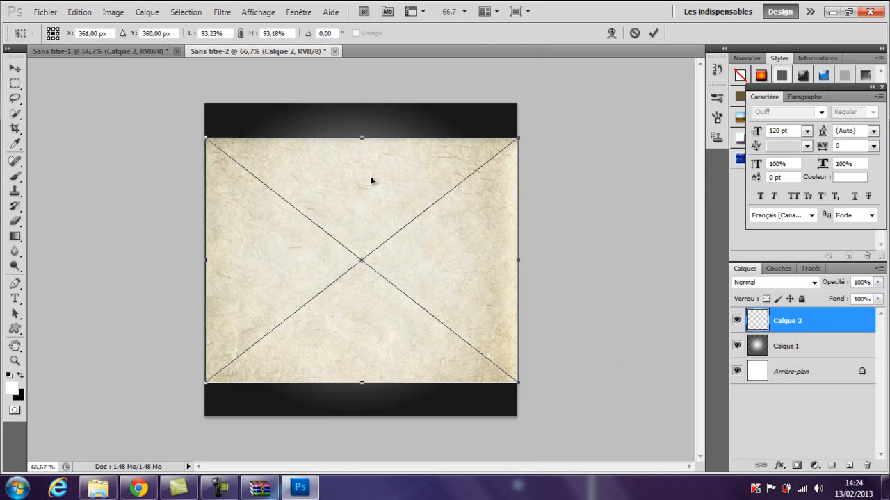
Step: Stretch the placed paper texture vertically to cover the full canvas height and commit the placement
{"action": "left_click_drag", "start_coordinate": [363, 142], "coordinate": [362, 99]}
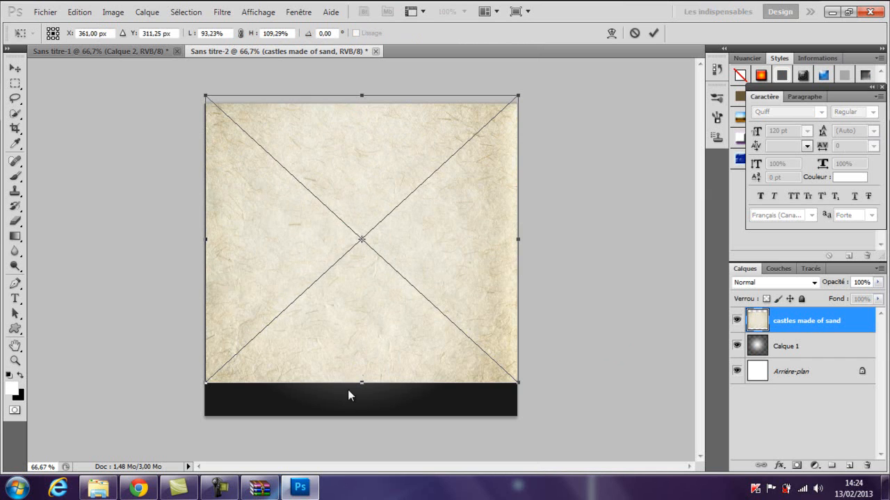
{"action": "left_click_drag", "start_coordinate": [360, 388], "coordinate": [363, 417]}
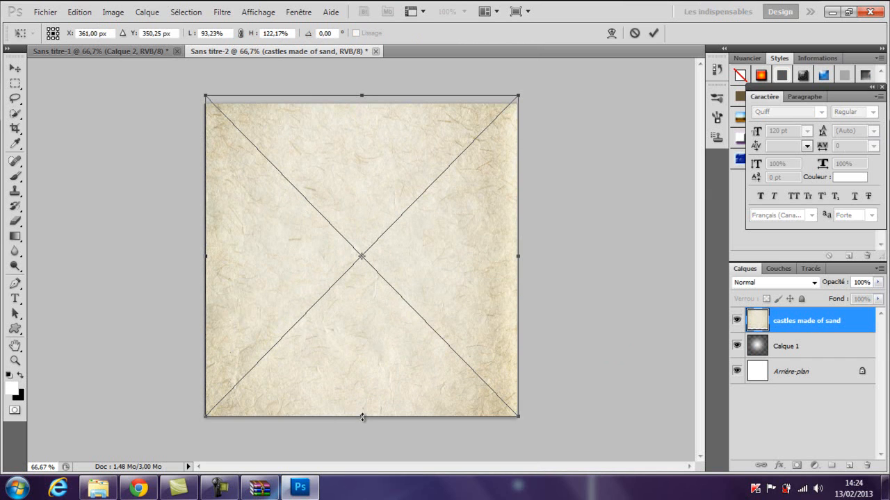
{"action": "key", "text": "g"}
{"action": "right_click", "coordinate": [485, 264]}
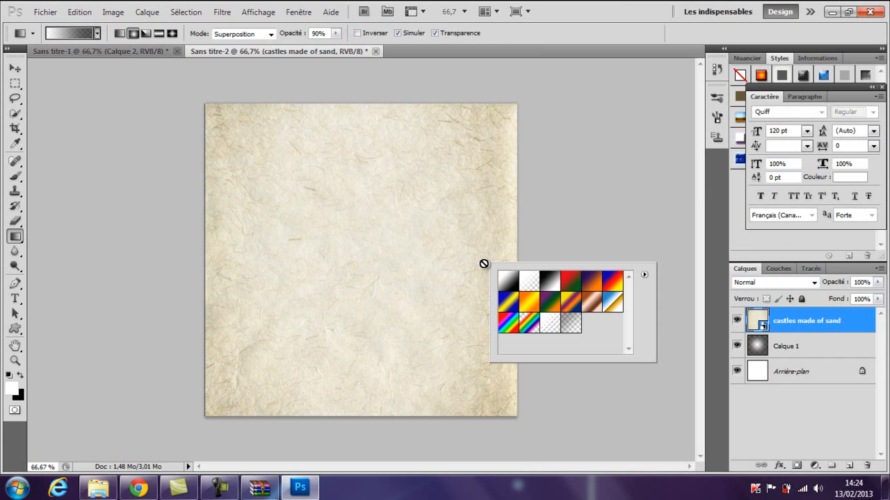
{"action": "left_click", "coordinate": [678, 260]}
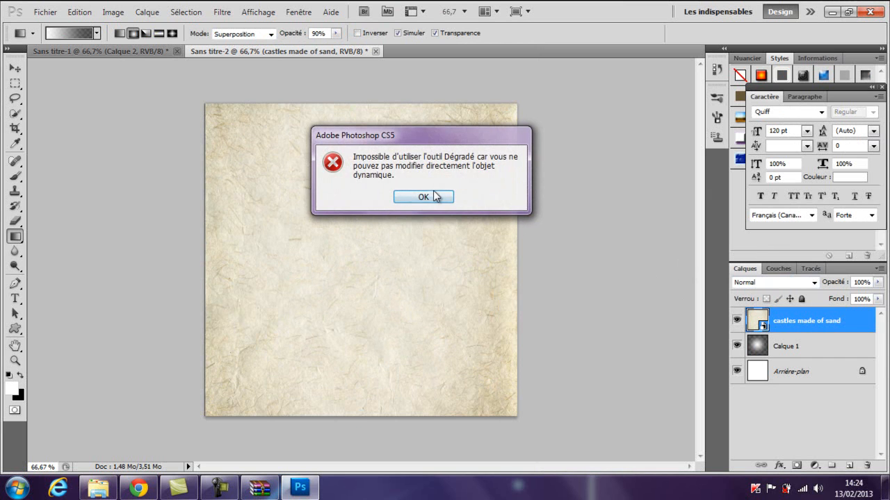
{"action": "left_click", "coordinate": [435, 197]}
Step: Set the castles made of sand layer's blend mode to Incrustation and add a new empty layer above it
{"action": "left_click", "coordinate": [814, 285]}
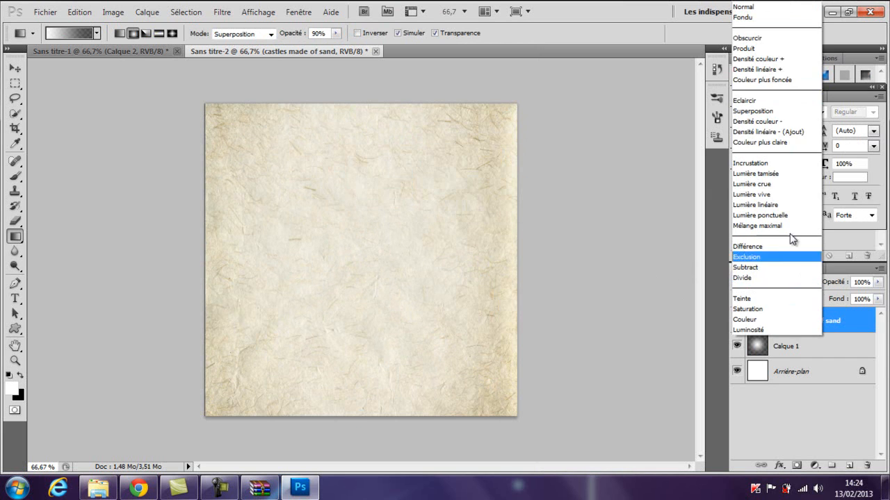
{"action": "left_click", "coordinate": [763, 174]}
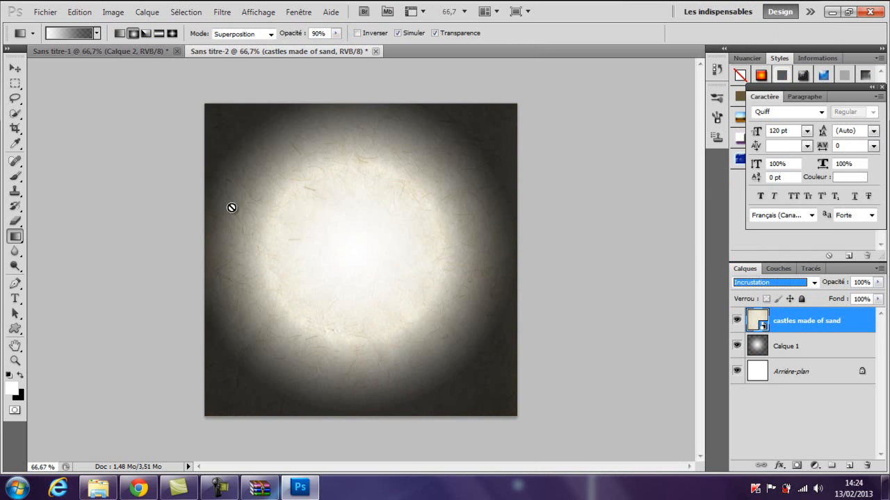
{"action": "left_click", "coordinate": [849, 468]}
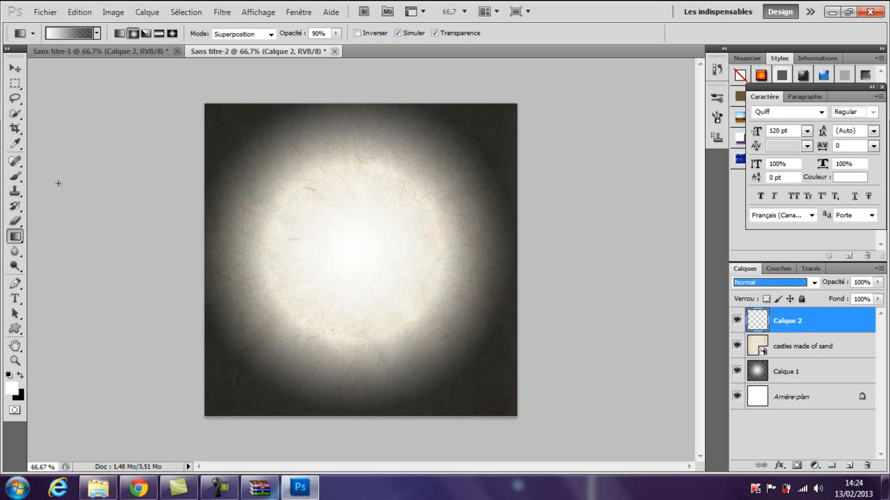
{"action": "left_click", "coordinate": [15, 176]}
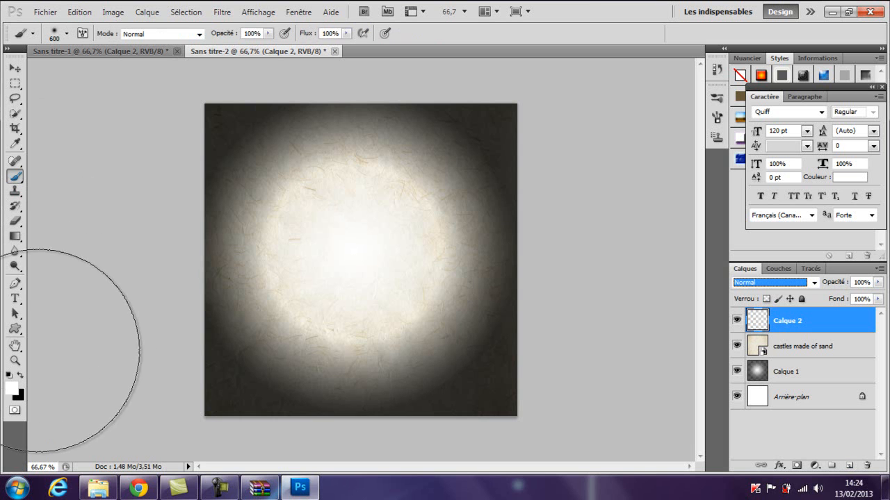
{"action": "left_click", "coordinate": [11, 386]}
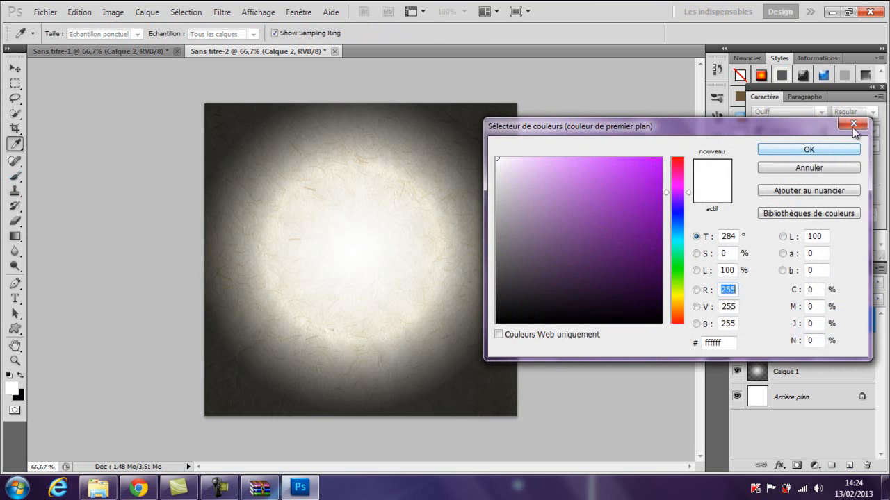
{"action": "left_click", "coordinate": [854, 124]}
Step: Add the text "Sparrow" in Quiff 120 pt near the centre of the canvas
{"action": "left_click", "coordinate": [15, 299]}
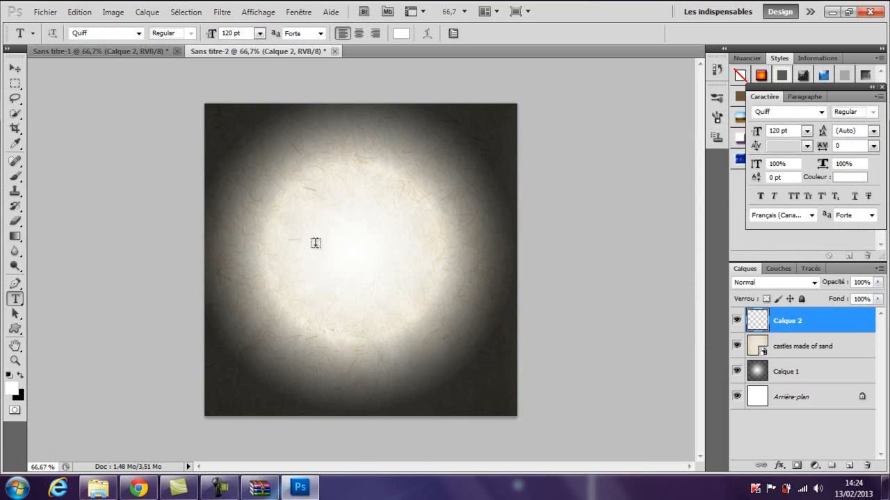
{"action": "left_click", "coordinate": [294, 254]}
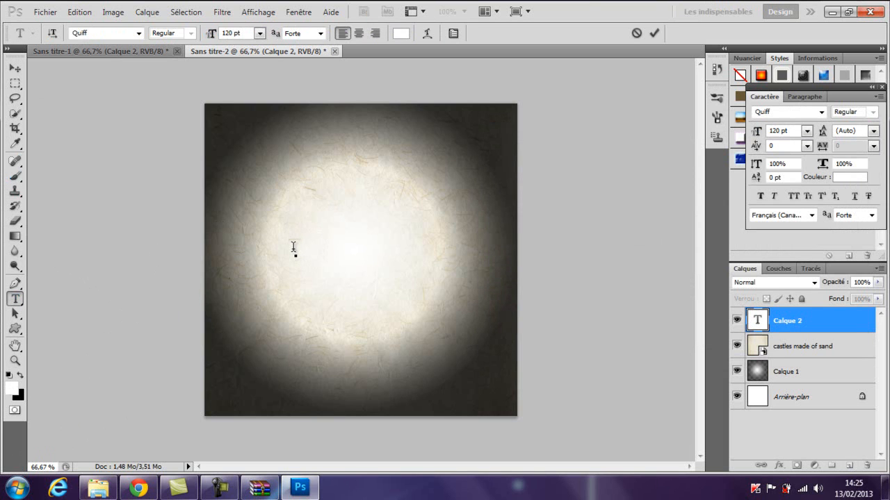
{"action": "type", "text": "Sparrow"}
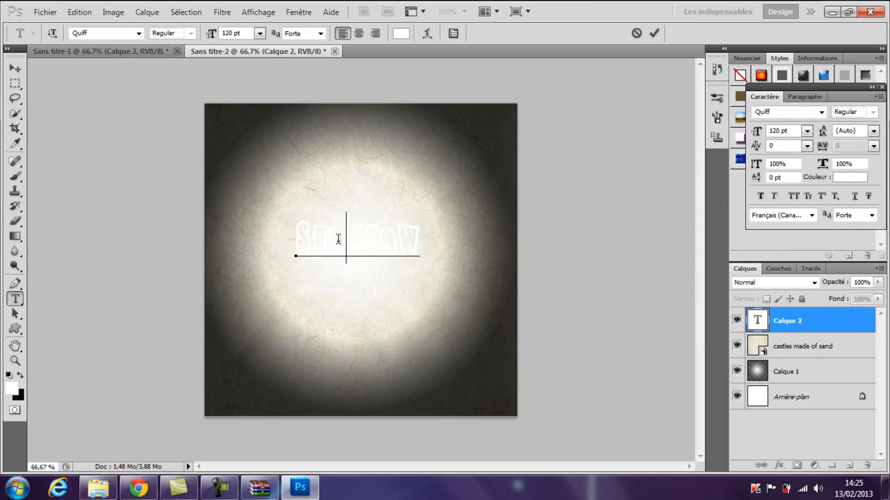
Step: Change the colour of the whole "Sparrow" text to black (#000000)
{"action": "key", "text": "ctrl+a"}
{"action": "left_click", "coordinate": [401, 33]}
{"action": "left_click", "coordinate": [661, 158]}
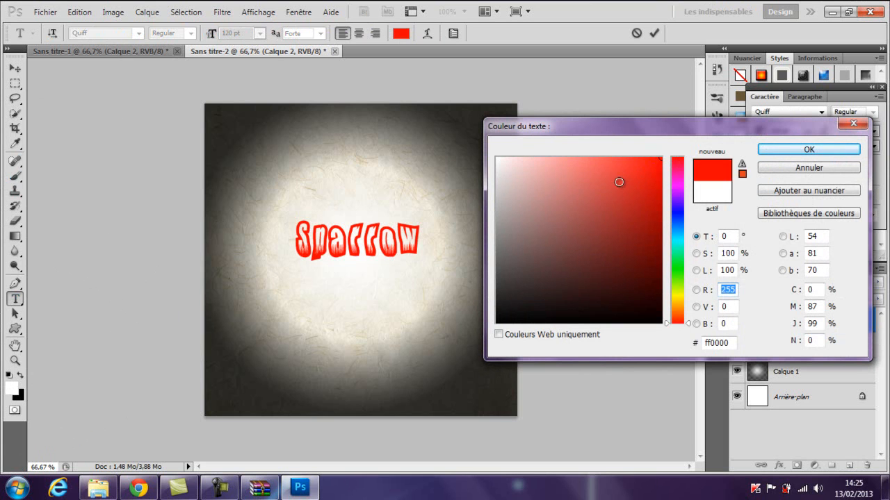
{"action": "left_click", "coordinate": [547, 321]}
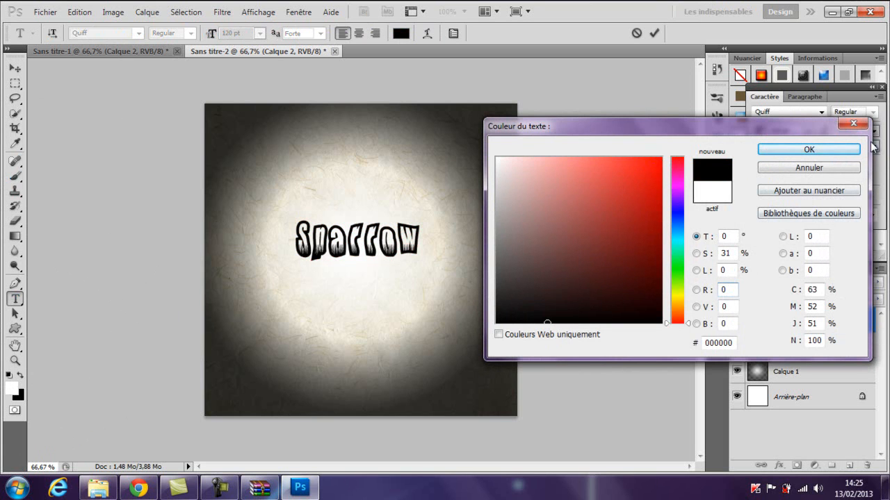
{"action": "left_click", "coordinate": [830, 150]}
{"action": "left_click", "coordinate": [415, 242]}
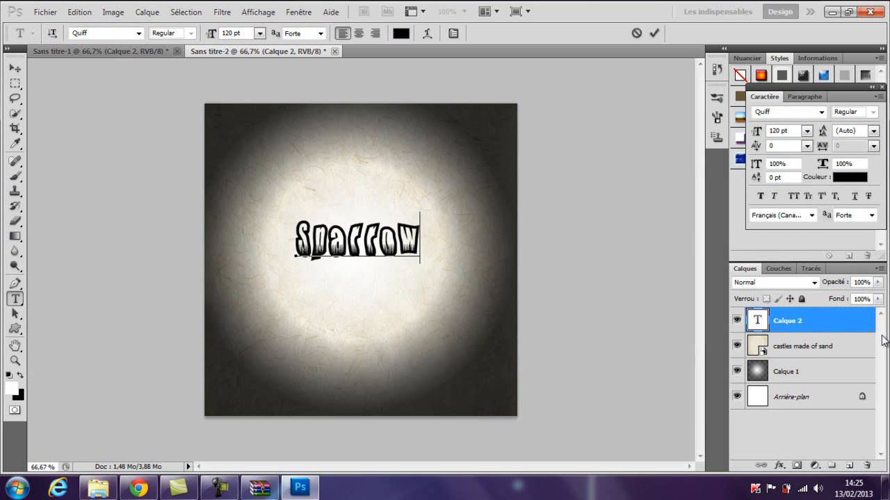
Step: Add a Lueur externe layer style to the Sparrow text layer and set its glow colour to yellow (#ffff00)
{"action": "double_click", "coordinate": [854, 330]}
{"action": "left_click_drag", "start_coordinate": [526, 82], "coordinate": [584, 78]}
{"action": "left_click", "coordinate": [557, 157]}
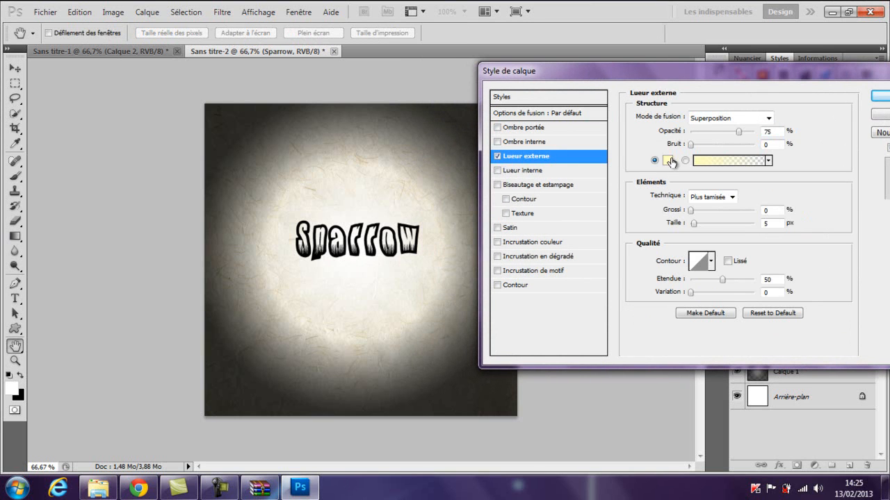
{"action": "left_click", "coordinate": [669, 161]}
{"action": "left_click_drag", "start_coordinate": [618, 162], "coordinate": [737, 146]}
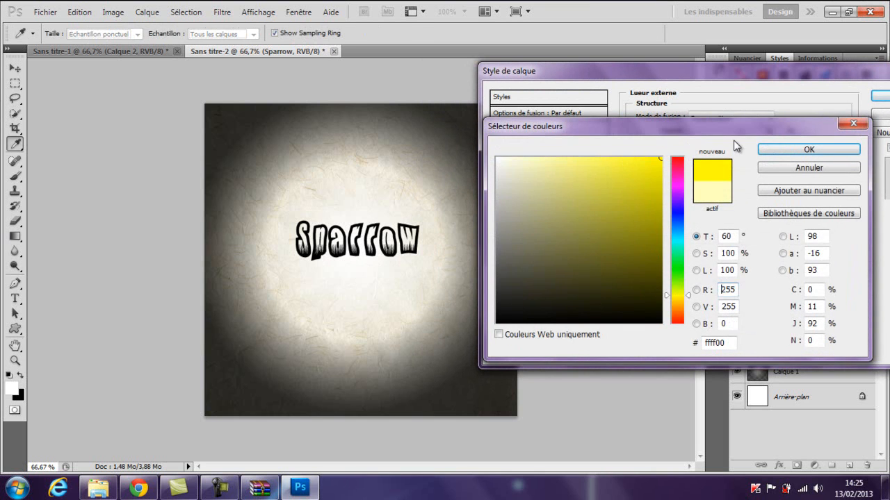
{"action": "left_click", "coordinate": [791, 151]}
Step: Set the outer glow's opacity to 100%, adjust its size and apply the layer style
{"action": "left_click_drag", "start_coordinate": [739, 138], "coordinate": [770, 136]}
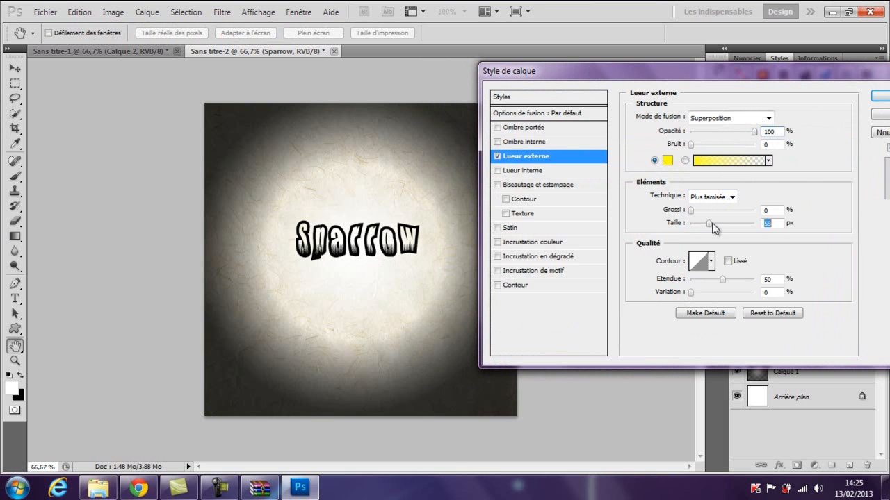
{"action": "left_click_drag", "start_coordinate": [755, 227], "coordinate": [685, 232]}
{"action": "left_click", "coordinate": [880, 97]}
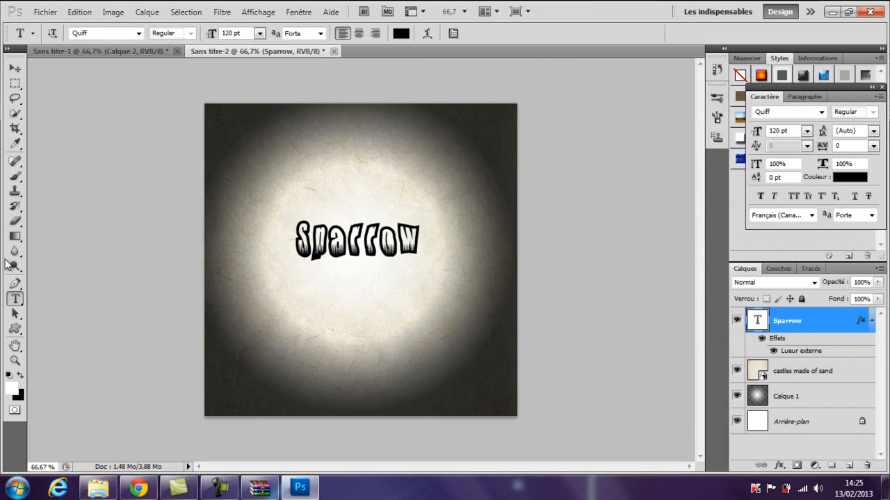
Step: Paint a soft turquoise (#00ffde) spot in the canvas's upper-right area on a new layer with the 600 px brush
{"action": "left_click", "coordinate": [16, 177]}
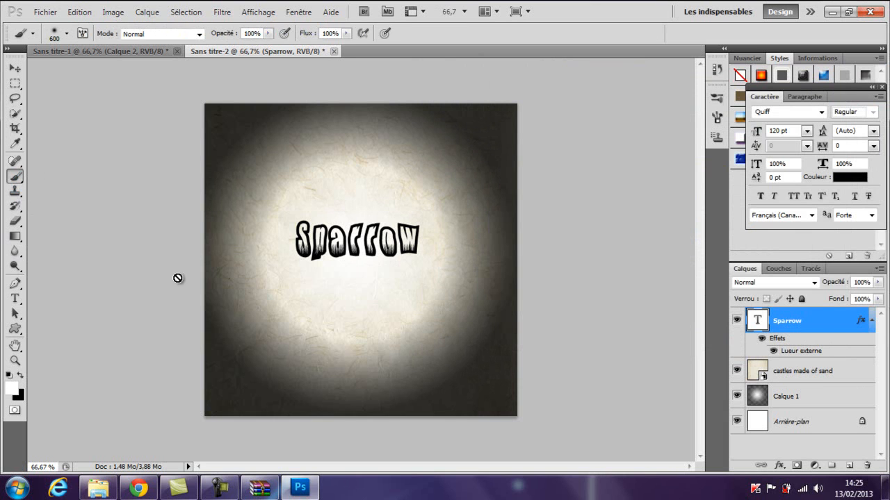
{"action": "left_click", "coordinate": [851, 466]}
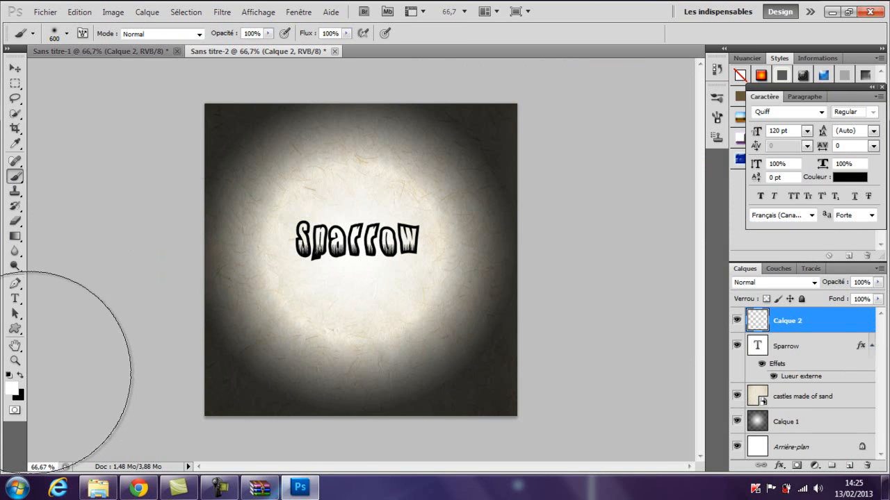
{"action": "left_click", "coordinate": [14, 388]}
{"action": "left_click", "coordinate": [635, 174]}
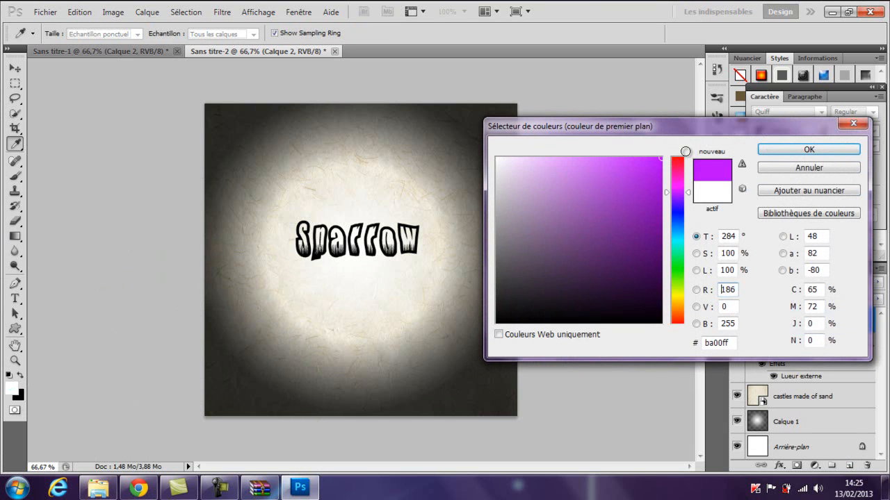
{"action": "left_click_drag", "start_coordinate": [678, 192], "coordinate": [680, 249]}
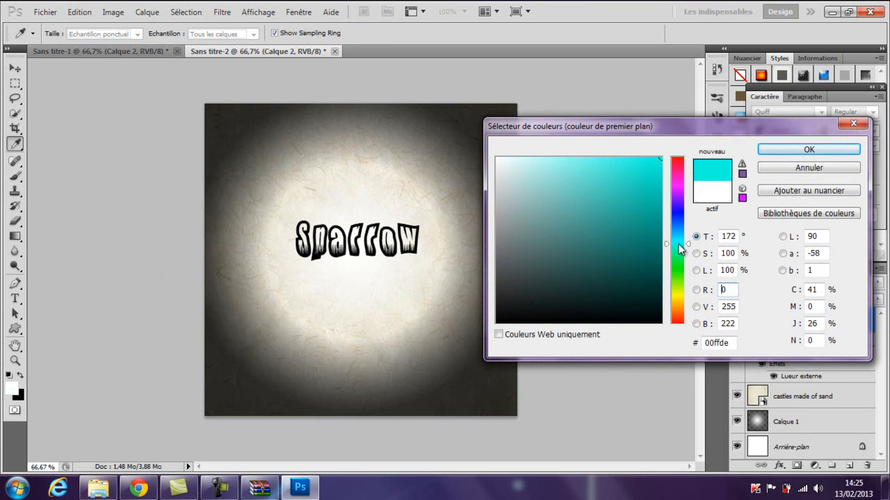
{"action": "left_click", "coordinate": [781, 151]}
{"action": "left_click_drag", "start_coordinate": [567, 264], "coordinate": [463, 160]}
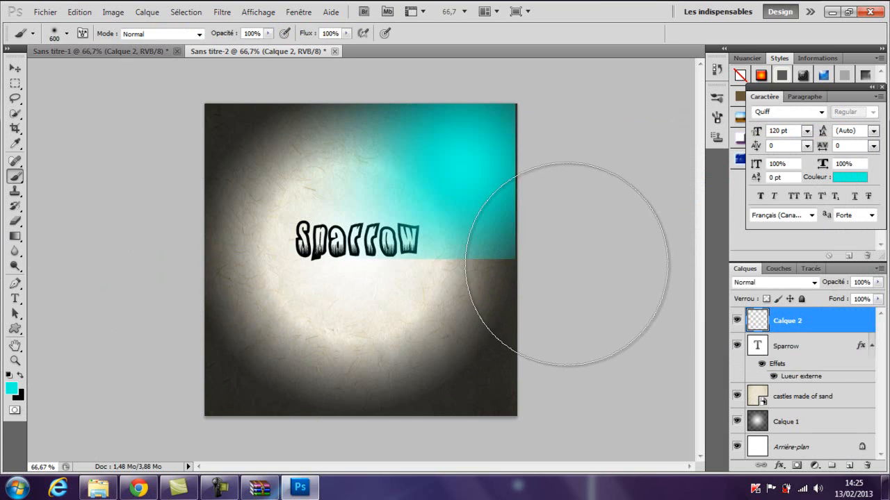
Step: Change the foreground colour to yellow (#fff600) and paint a soft spot in the canvas's lower-right area
{"action": "left_click", "coordinate": [11, 387]}
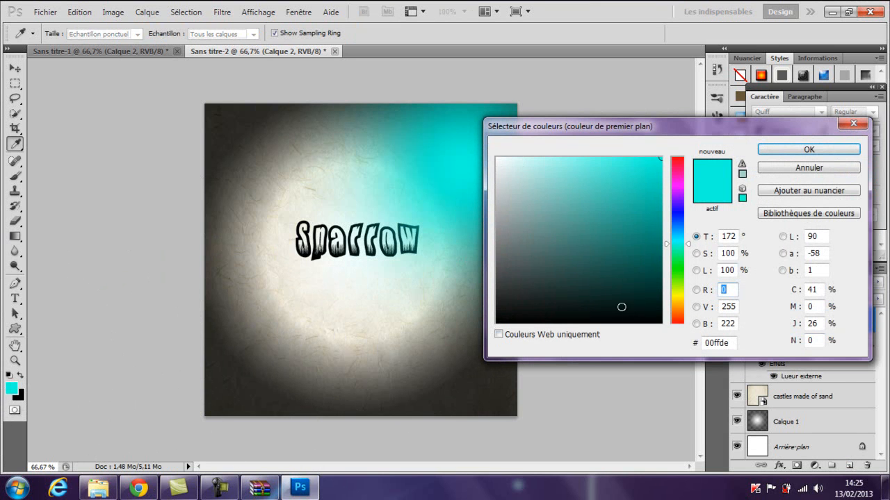
{"action": "left_click_drag", "start_coordinate": [679, 303], "coordinate": [677, 294]}
{"action": "key", "text": "b"}
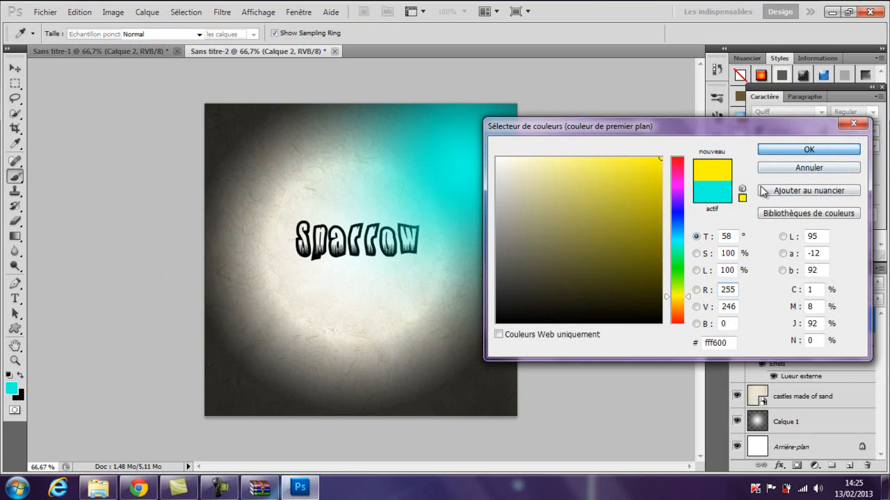
{"action": "left_click", "coordinate": [793, 149]}
{"action": "left_click", "coordinate": [442, 337]}
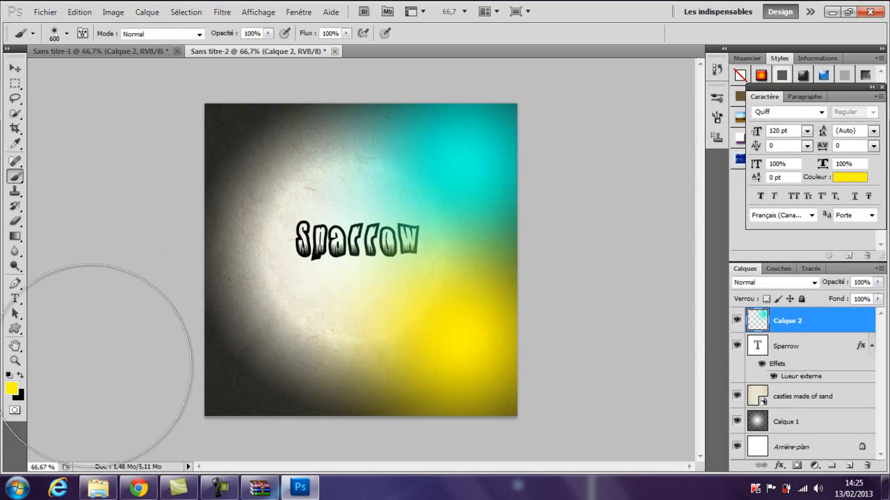
Step: Change the foreground colour to green (#24ff00) and paint a soft spot in the canvas's upper-left area
{"action": "left_click", "coordinate": [11, 392]}
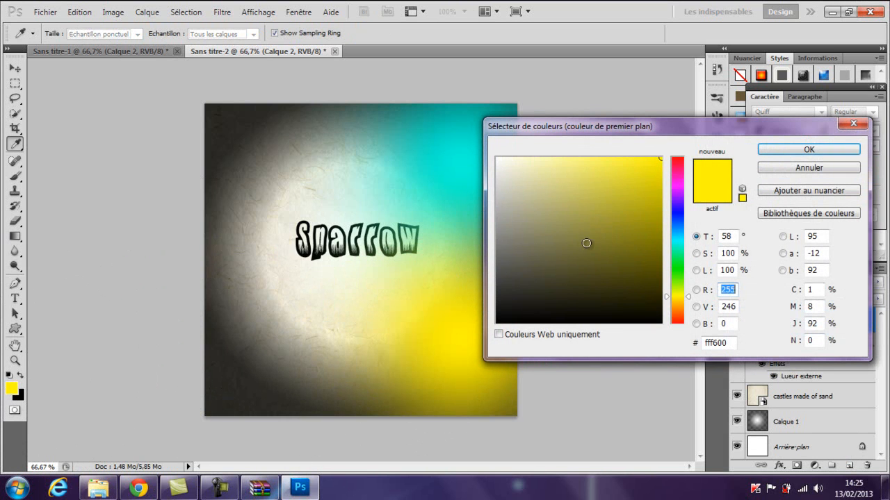
{"action": "left_click", "coordinate": [681, 272]}
{"action": "left_click", "coordinate": [768, 149]}
{"action": "left_click", "coordinate": [284, 160]}
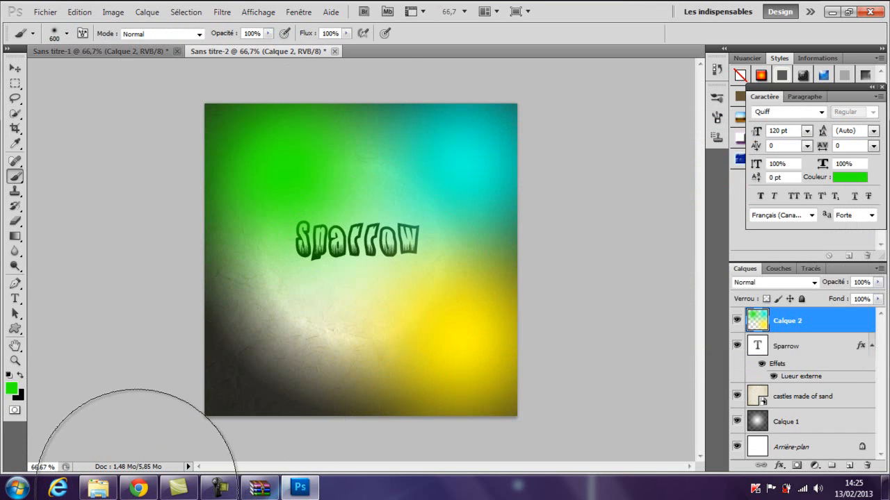
Step: Change the foreground colour to violet (#6c00ff) and paint a soft spot in the canvas's lower-left area
{"action": "left_click", "coordinate": [12, 389]}
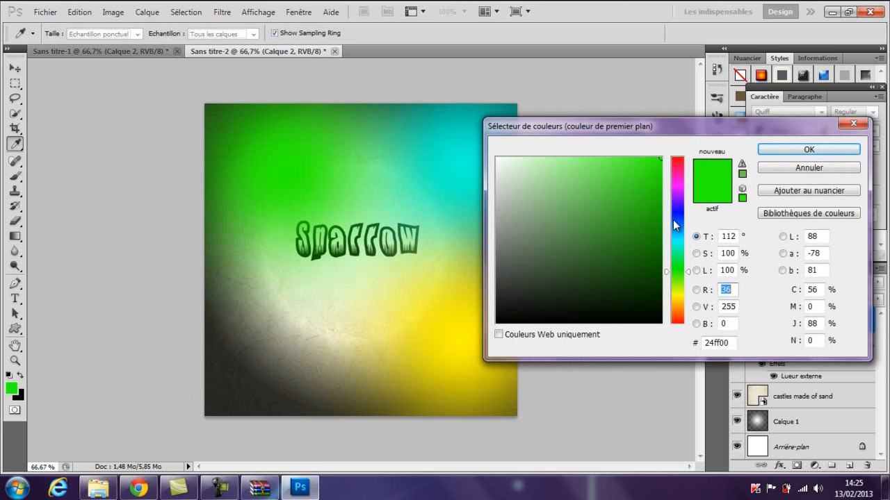
{"action": "left_click_drag", "start_coordinate": [676, 225], "coordinate": [675, 201]}
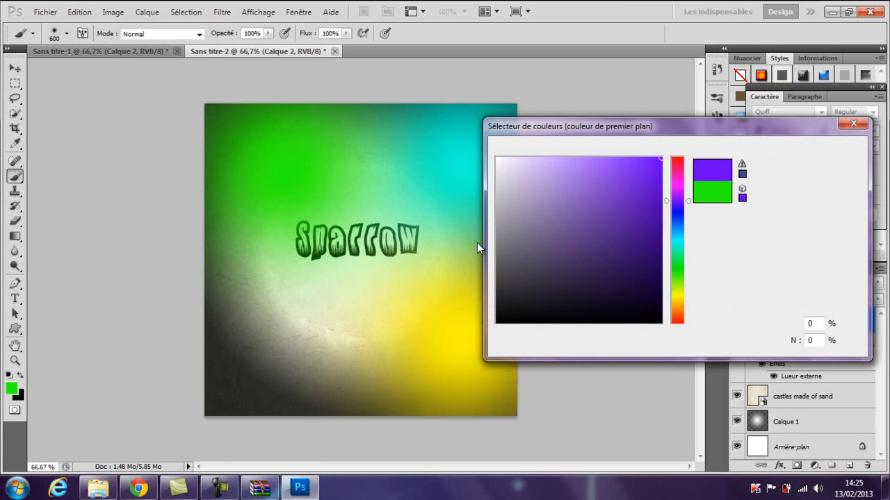
{"action": "key", "text": "Return"}
{"action": "left_click", "coordinate": [273, 336]}
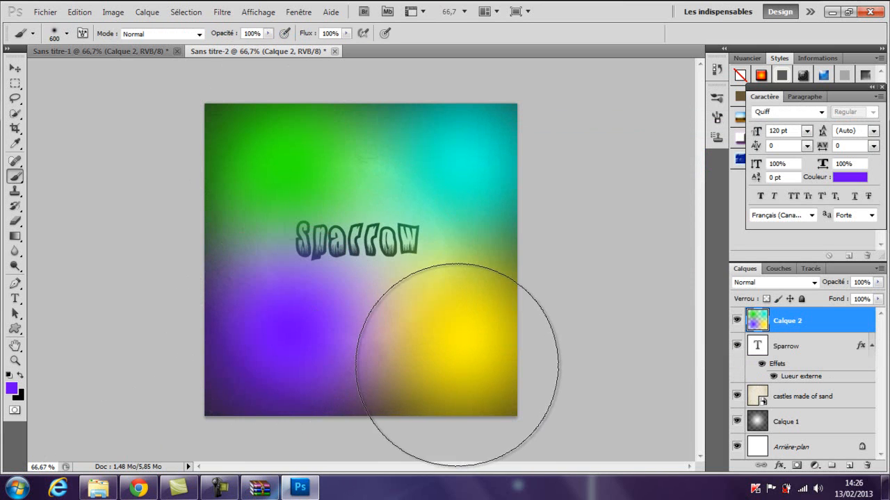
Step: Change the foreground colour to red (#ff0000) and paint a soft spot at the centre of the canvas over the text
{"action": "left_click", "coordinate": [12, 389]}
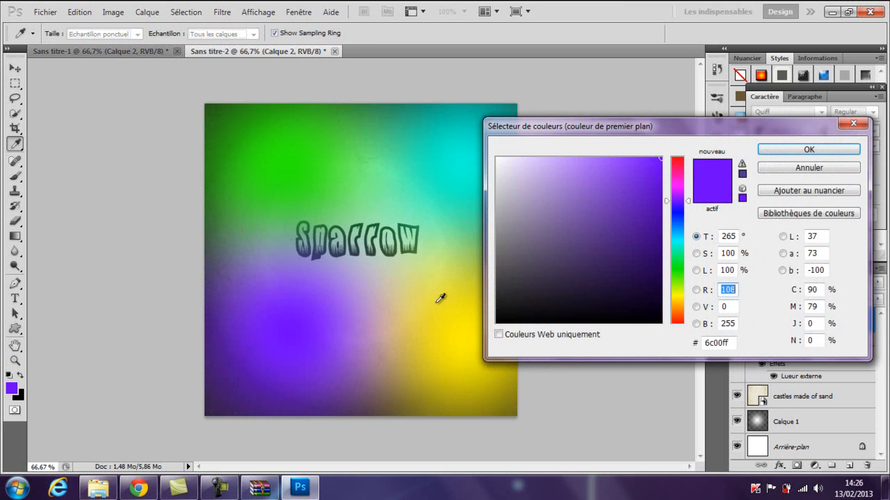
{"action": "left_click_drag", "start_coordinate": [684, 184], "coordinate": [678, 154]}
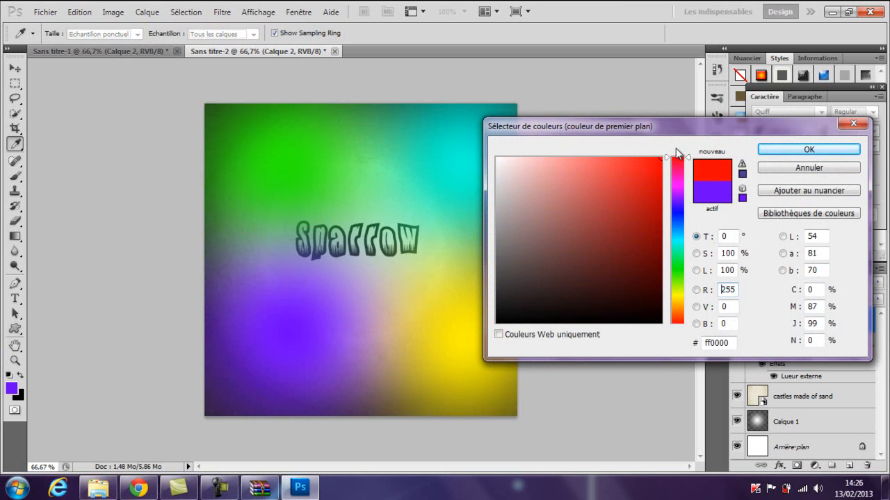
{"action": "left_click", "coordinate": [769, 148]}
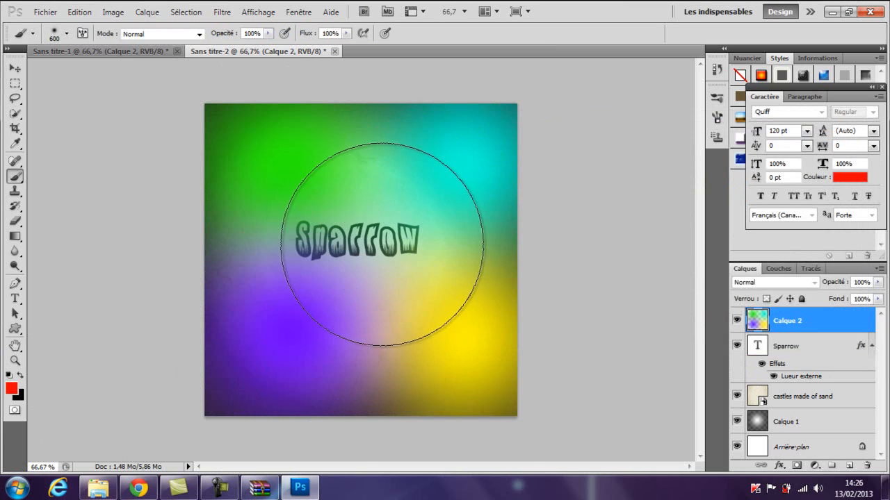
{"action": "left_click", "coordinate": [379, 244]}
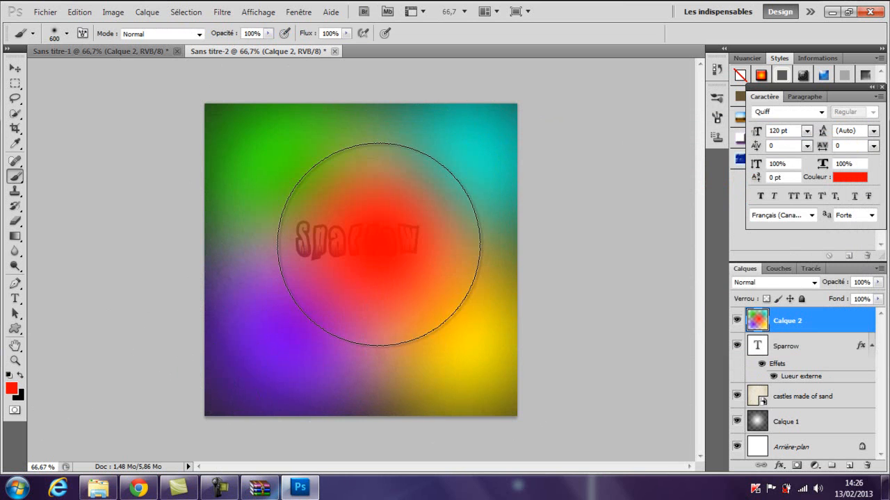
Step: Set the blending mode of the painted colour-spot layer Calque 2 to Couleur
{"action": "left_click", "coordinate": [814, 283]}
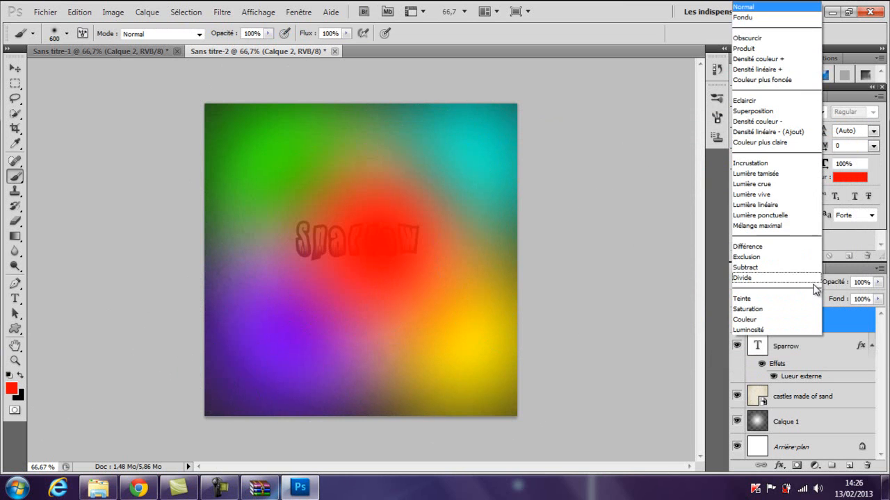
{"action": "left_click", "coordinate": [777, 320]}
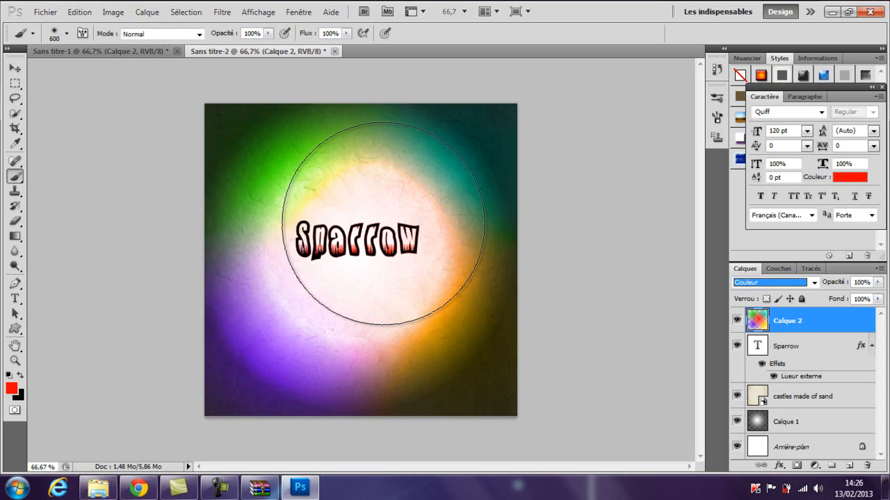
{"action": "left_click", "coordinate": [831, 344]}
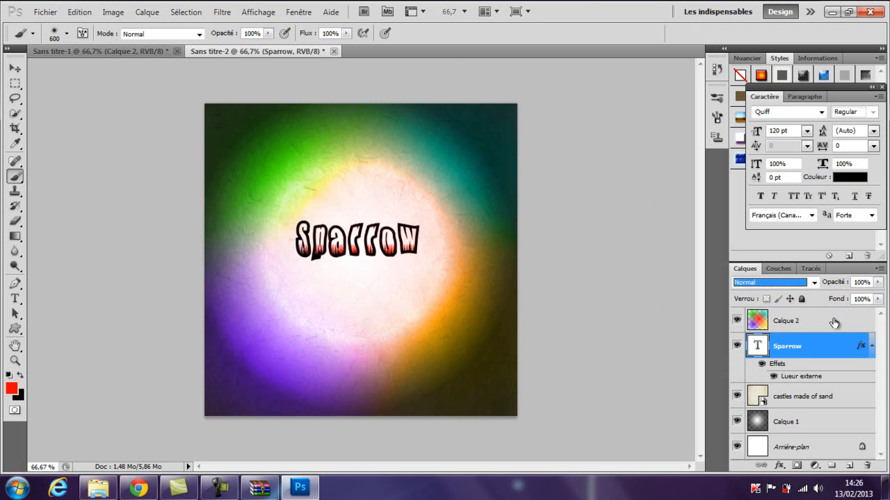
{"action": "left_click", "coordinate": [833, 325]}
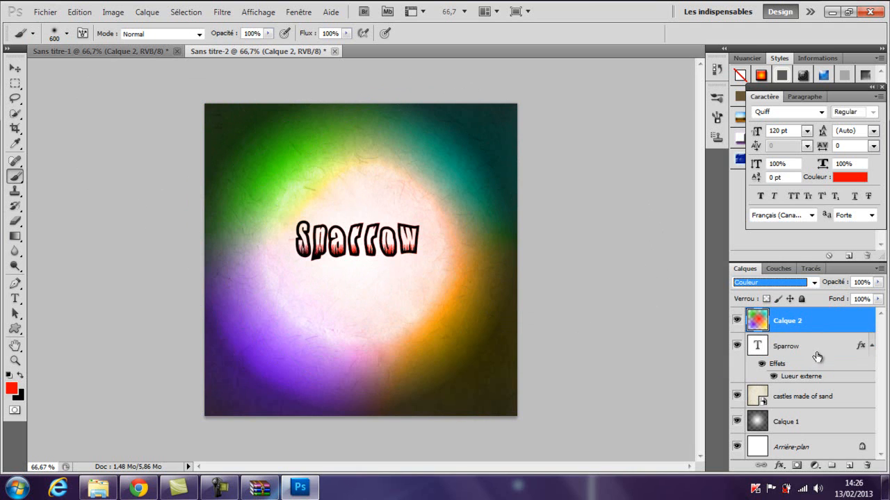
{"action": "left_click", "coordinate": [830, 338]}
{"action": "left_click", "coordinate": [831, 325]}
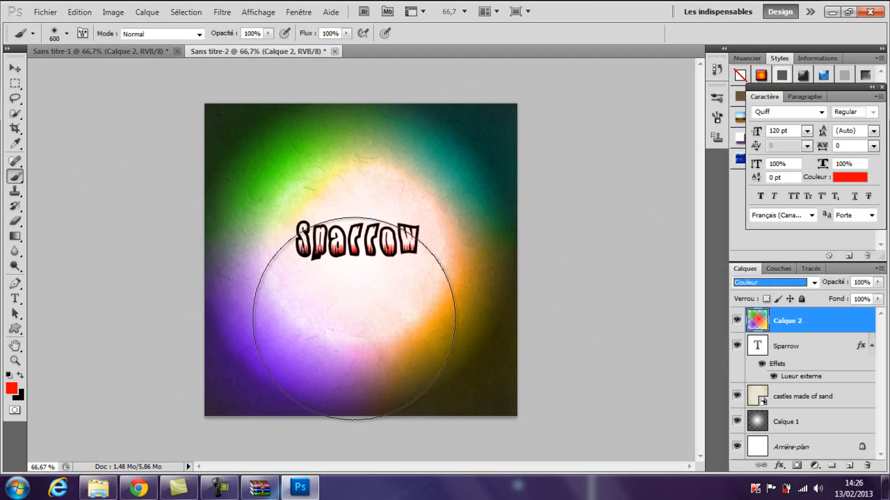